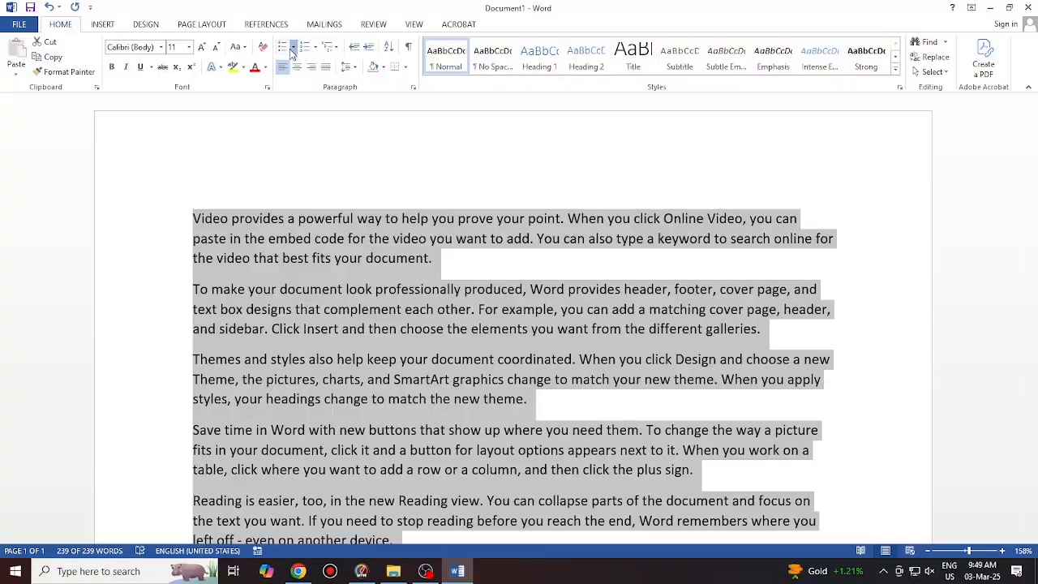
Define a new bullet using the Wingdings 3 right-arrow symbol and apply it to the paragraphs
{"action": "left_click", "coordinate": [293, 49]}
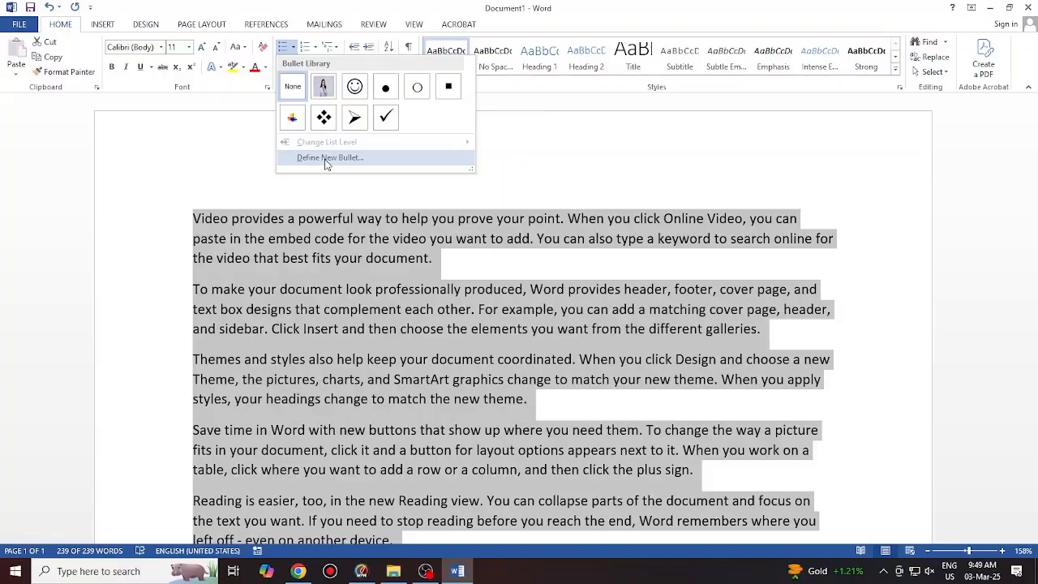
{"action": "left_click", "coordinate": [327, 159]}
{"action": "left_click", "coordinate": [379, 135]}
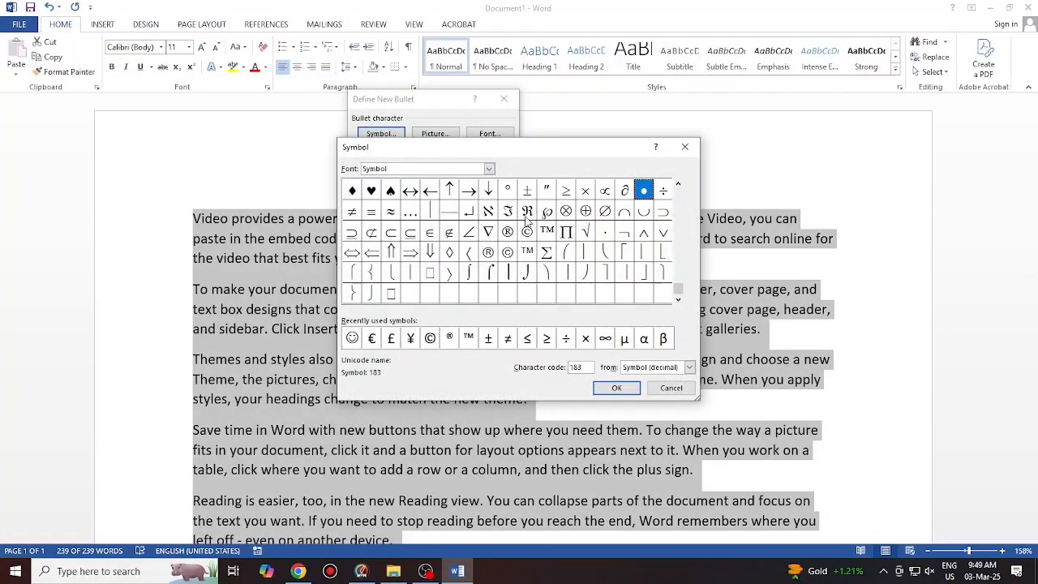
{"action": "left_click", "coordinate": [489, 169]}
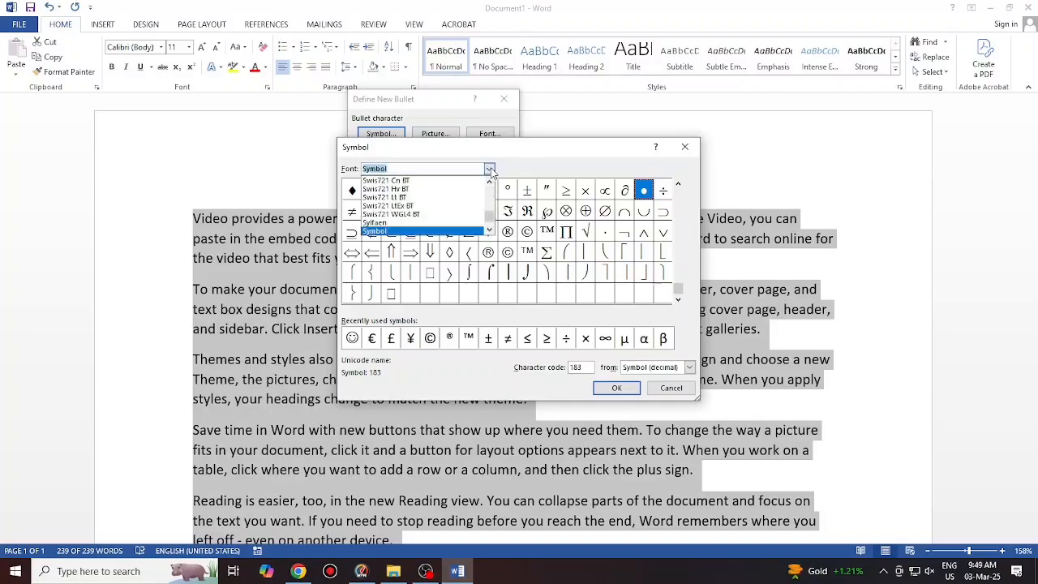
{"action": "left_click", "coordinate": [491, 227]}
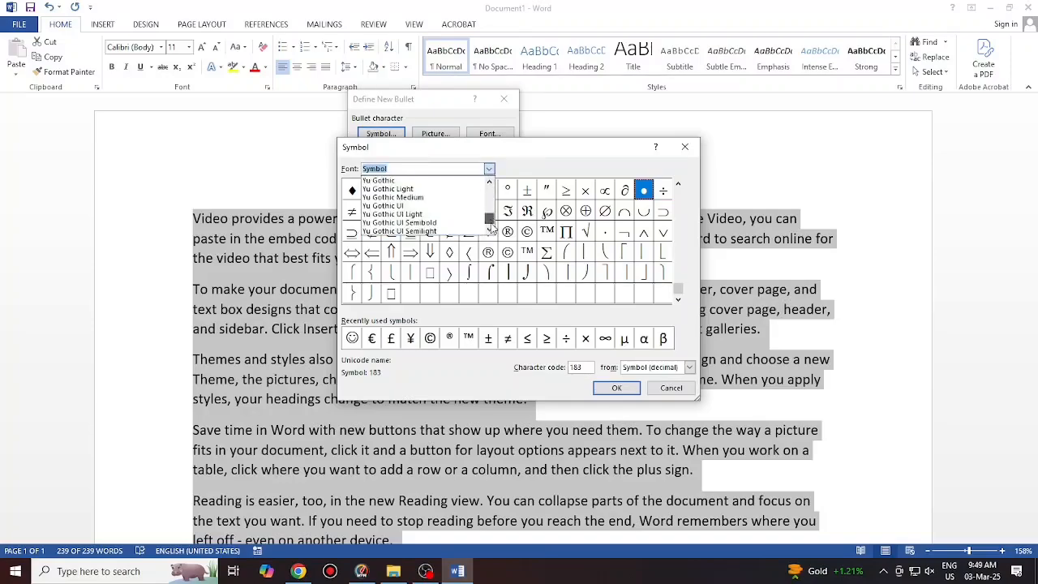
{"action": "left_click", "coordinate": [490, 182]}
{"action": "left_click", "coordinate": [490, 182]}
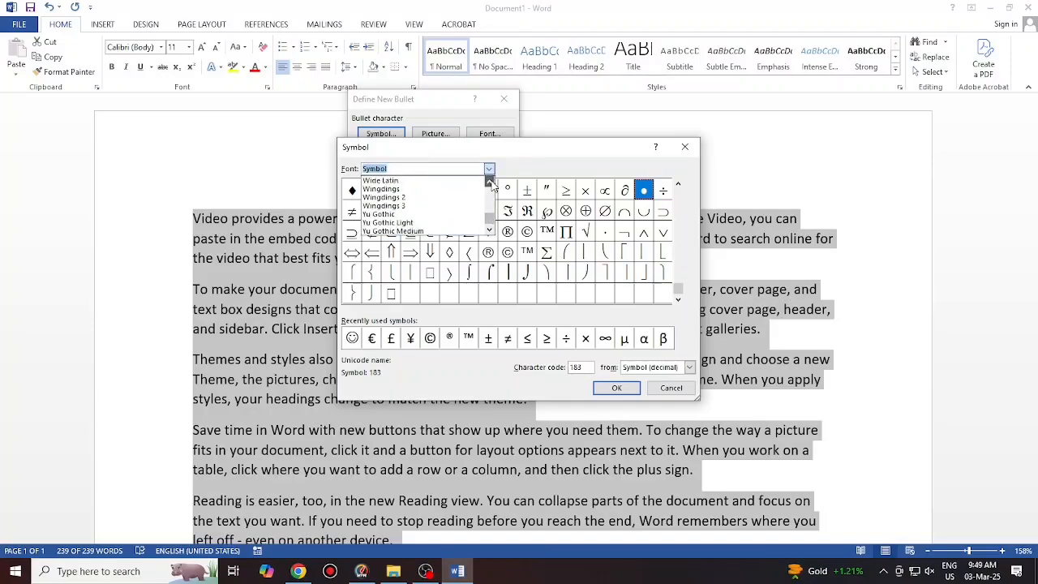
{"action": "left_click", "coordinate": [395, 207]}
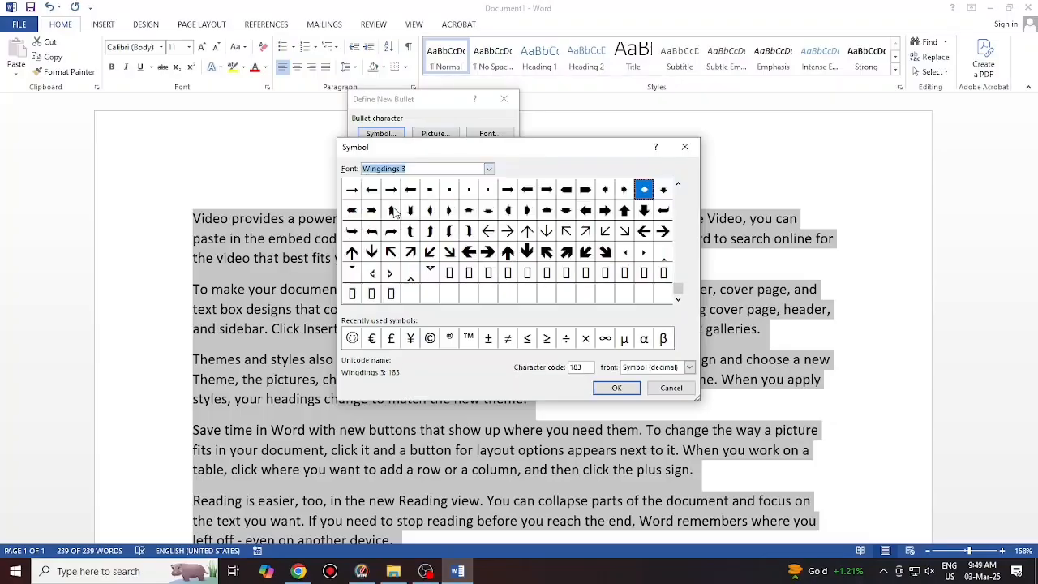
{"action": "left_click", "coordinate": [489, 253]}
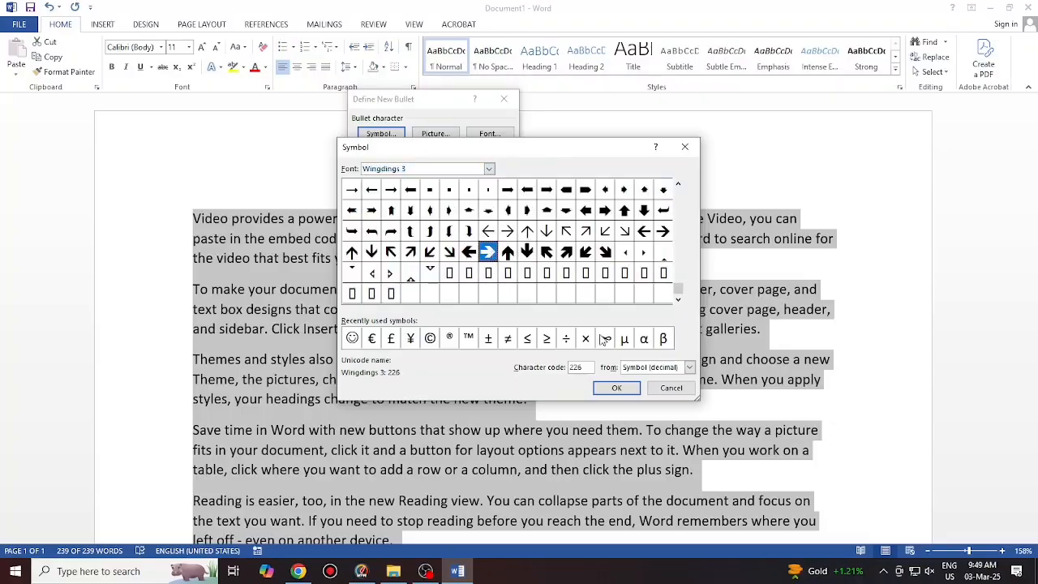
{"action": "left_click", "coordinate": [614, 388]}
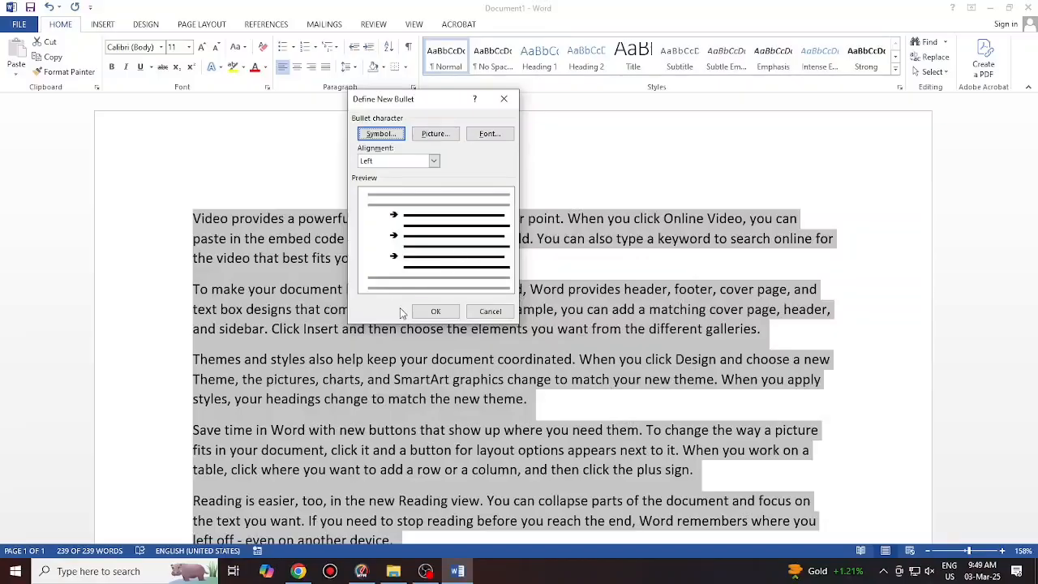
{"action": "left_click", "coordinate": [426, 311]}
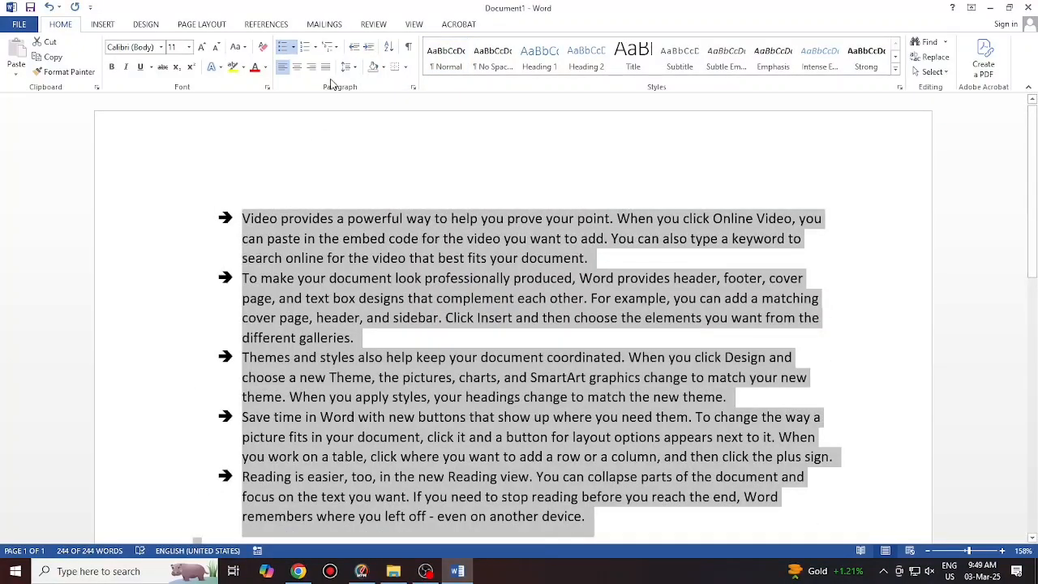
Define a picture bullet from the happy-brunette-man image in the Downloads folder
{"action": "left_click", "coordinate": [293, 46]}
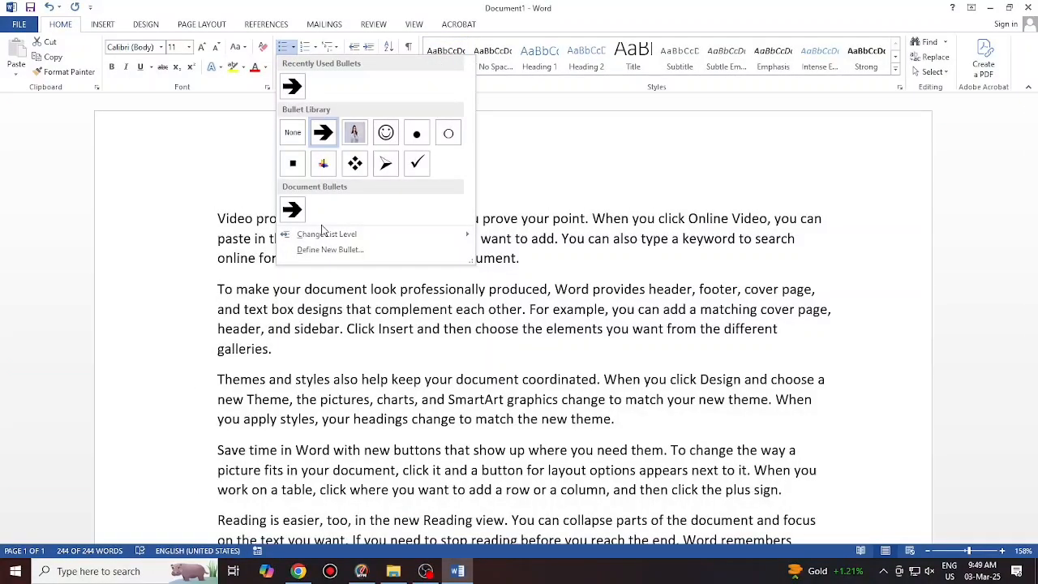
{"action": "left_click", "coordinate": [331, 251]}
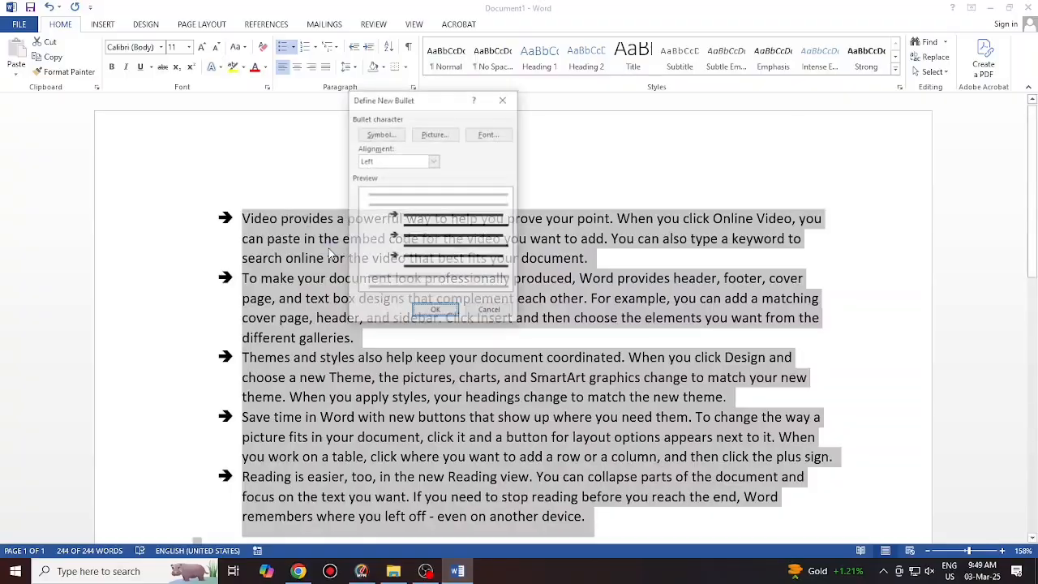
{"action": "left_click", "coordinate": [431, 135]}
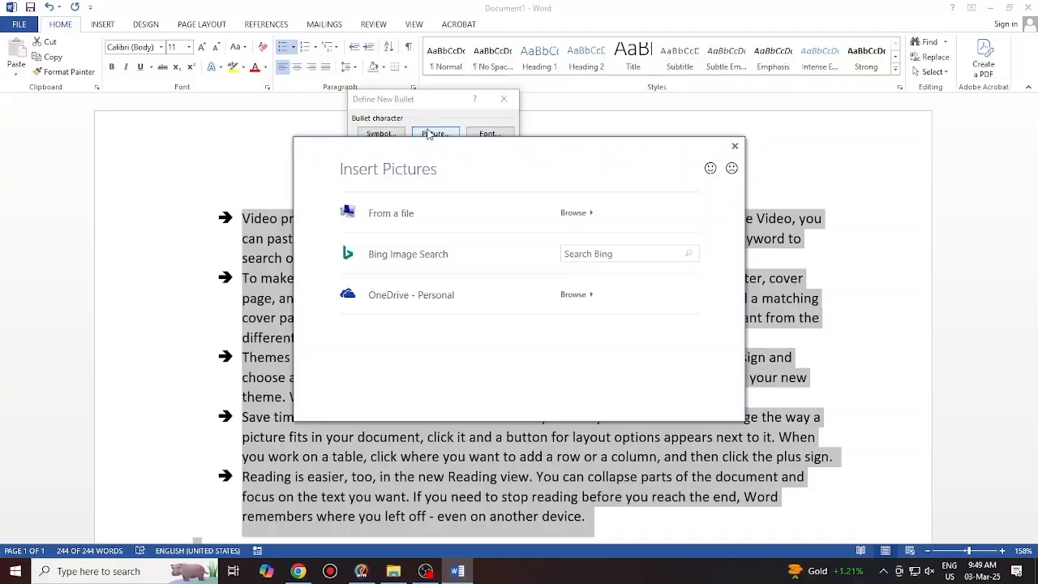
{"action": "left_click", "coordinate": [390, 217]}
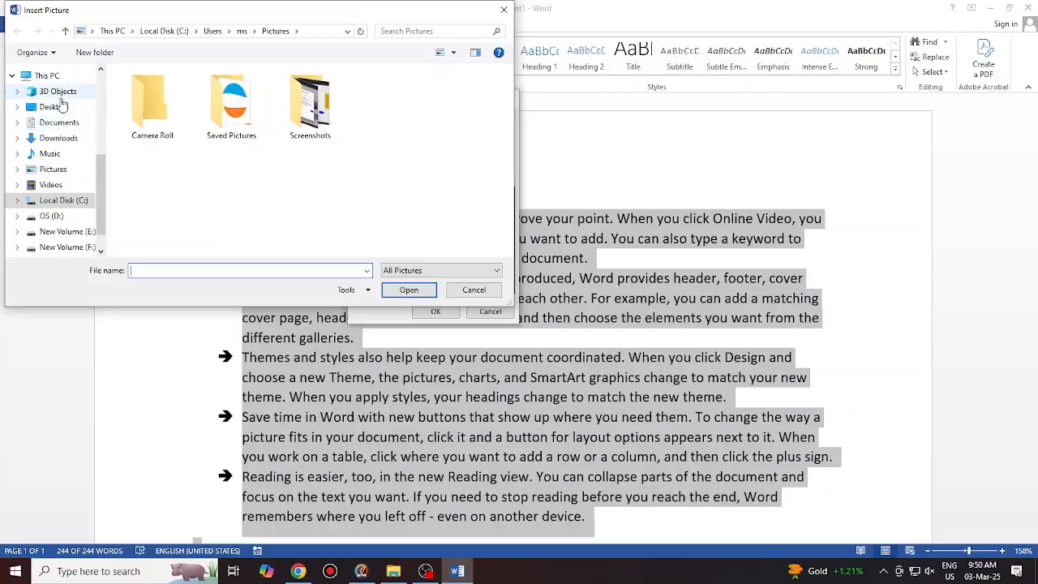
{"action": "left_click", "coordinate": [58, 139]}
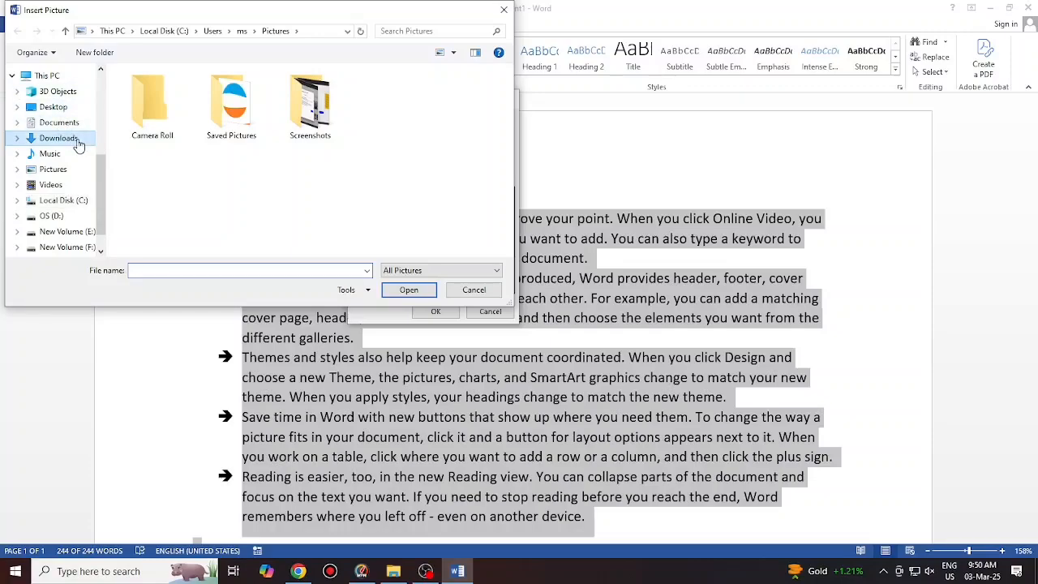
{"action": "scroll", "coordinate": [272, 219], "scroll_direction": "down", "scroll_amount": 5}
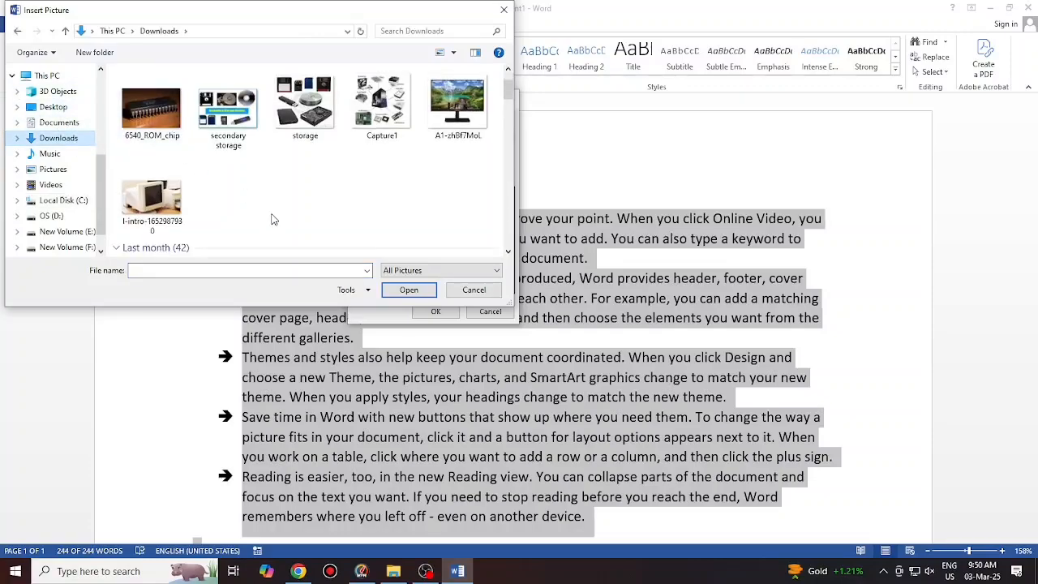
{"action": "left_click", "coordinate": [382, 207]}
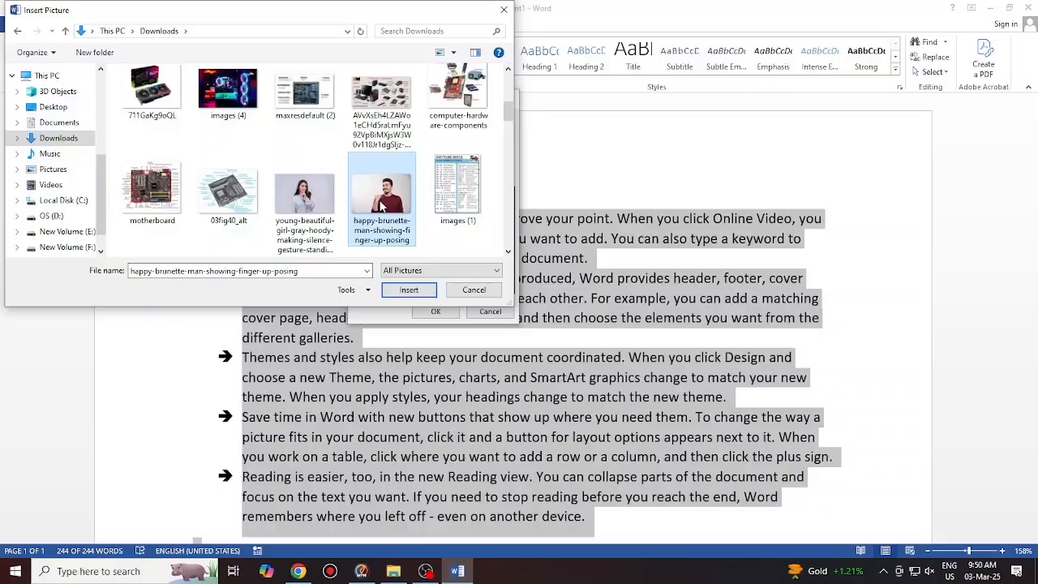
{"action": "left_click", "coordinate": [423, 294]}
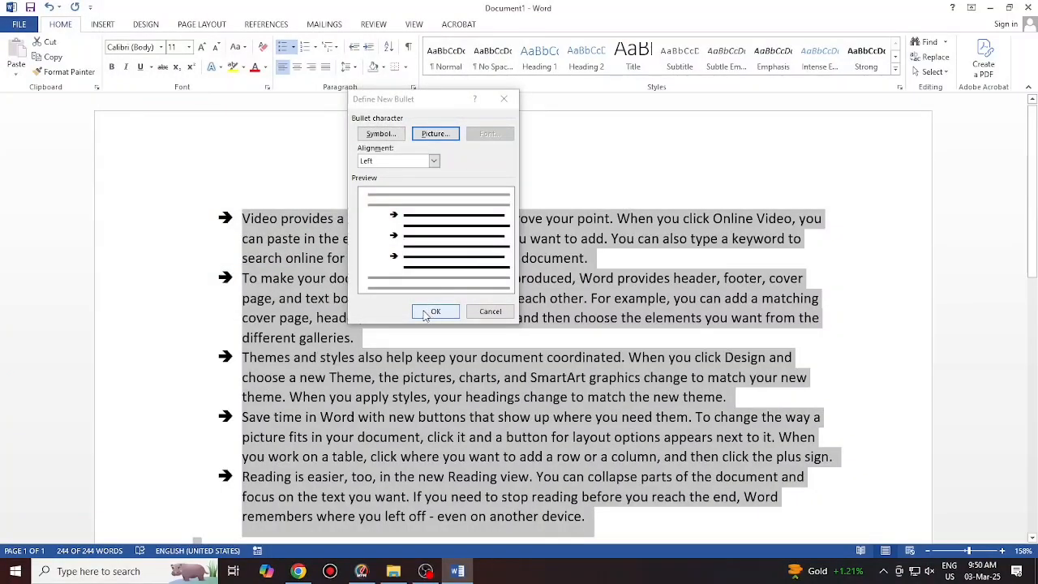
{"action": "left_click", "coordinate": [432, 315]}
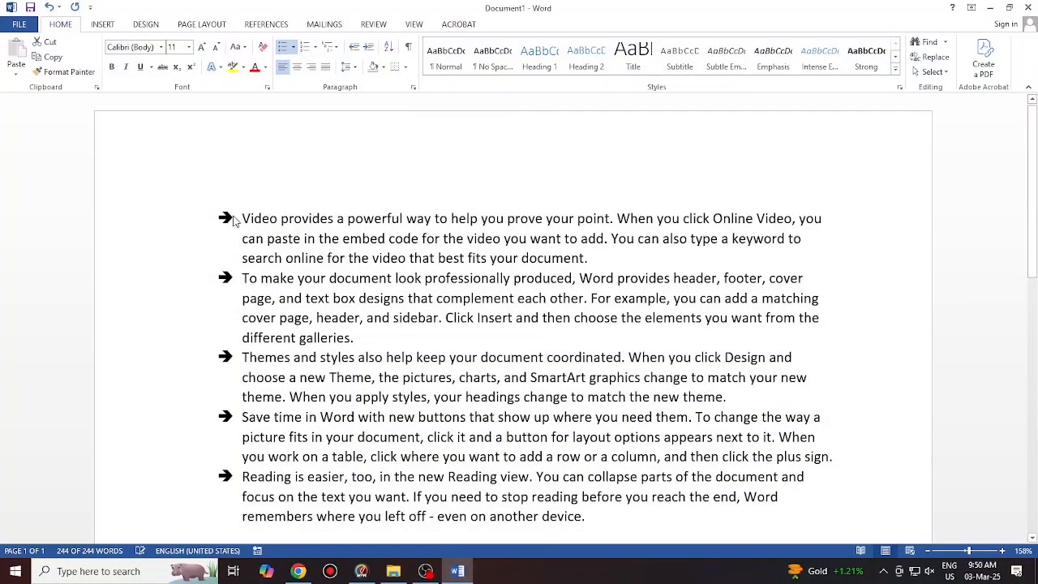
Select all text, clear the bullets, and apply the 1., 2., 3. numbering format
{"action": "key", "text": "ctrl+a"}
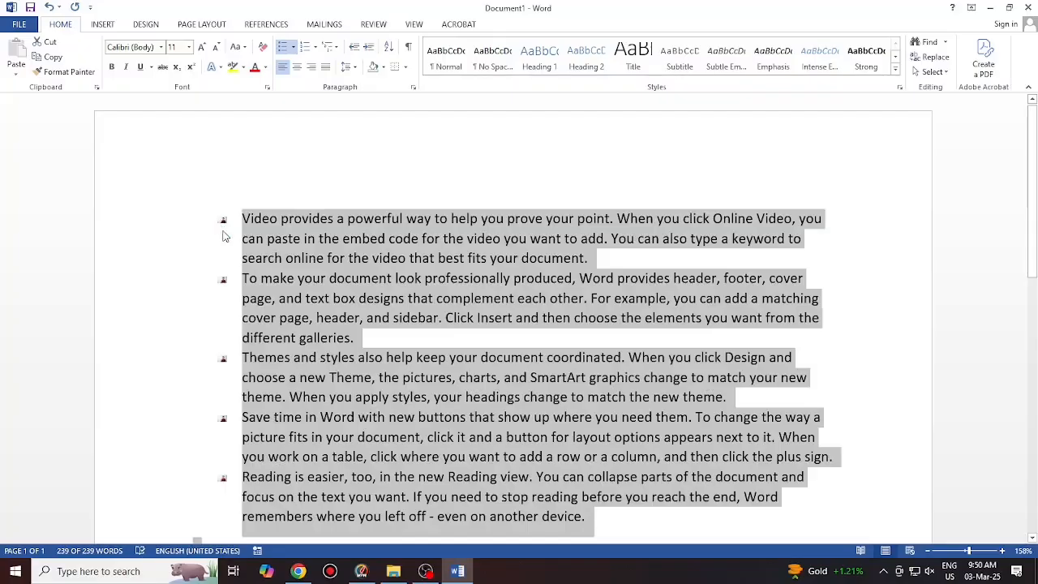
{"action": "left_click", "coordinate": [284, 47]}
{"action": "left_click", "coordinate": [268, 268]}
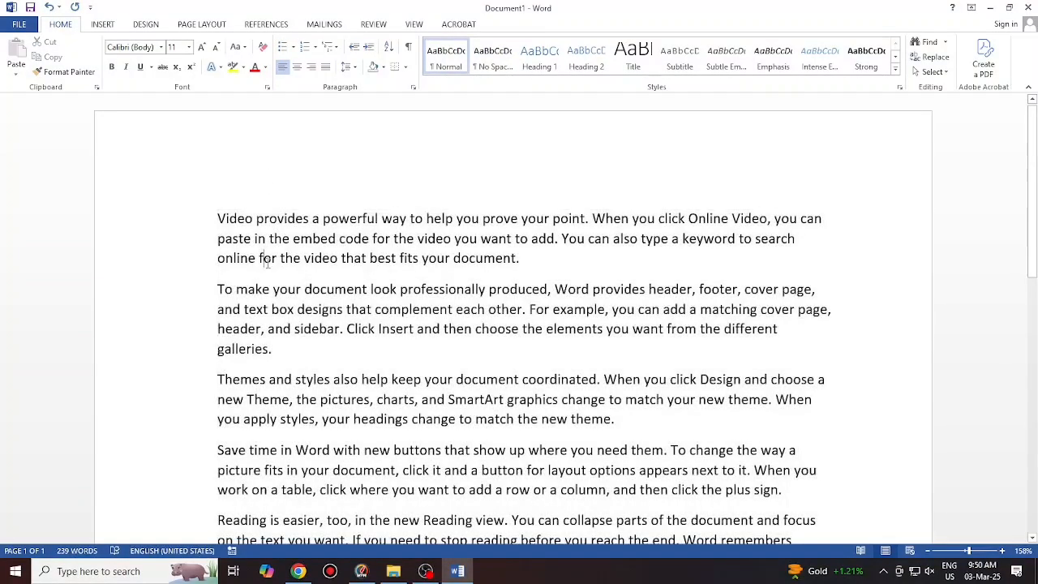
{"action": "key", "text": "ctrl+a"}
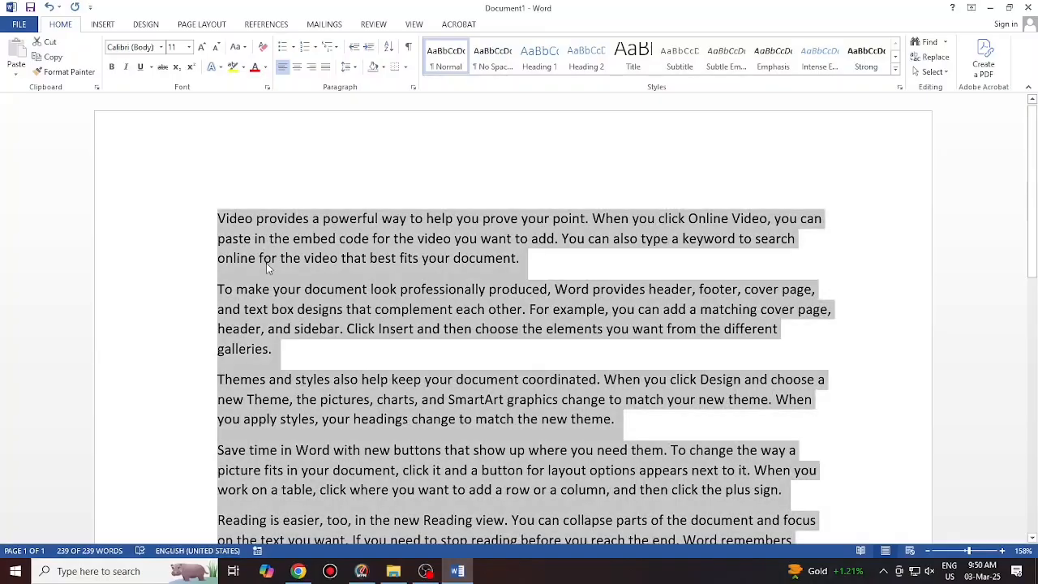
{"action": "left_click", "coordinate": [316, 47]}
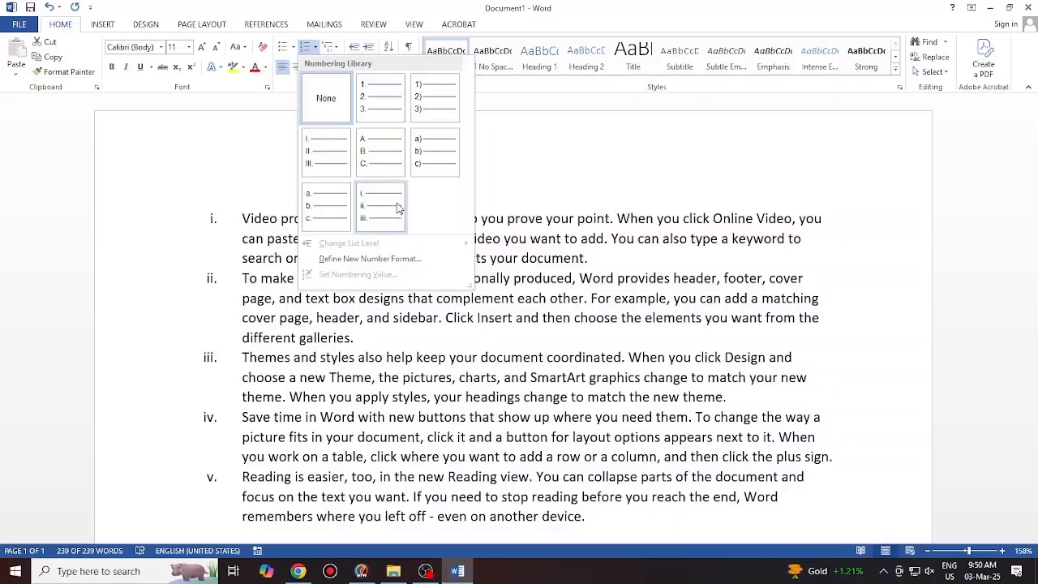
{"action": "left_click", "coordinate": [379, 105]}
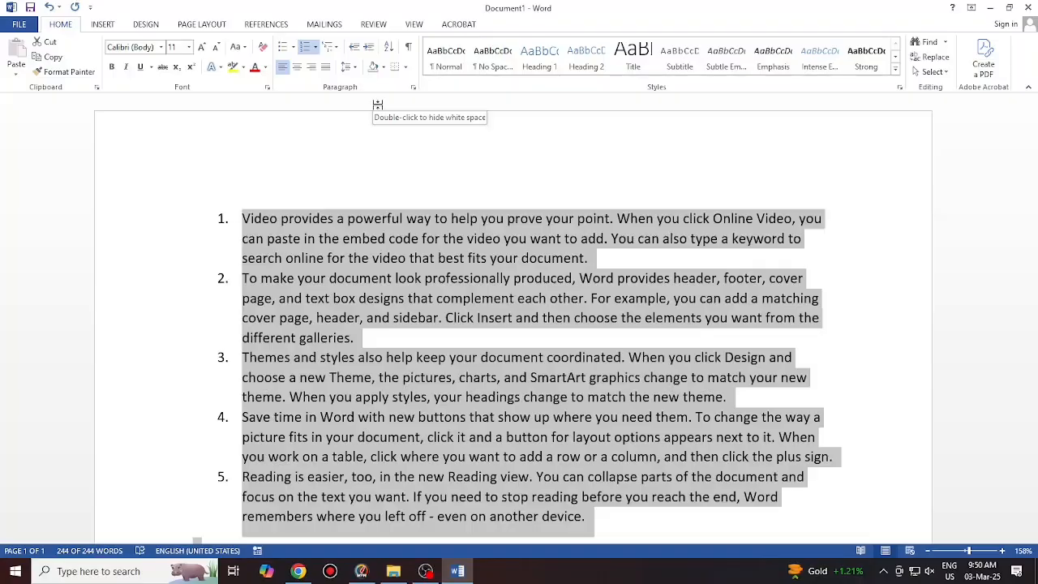
Turn off the numbering, leaving the Multilevel List gallery unchanged
{"action": "left_click", "coordinate": [305, 47]}
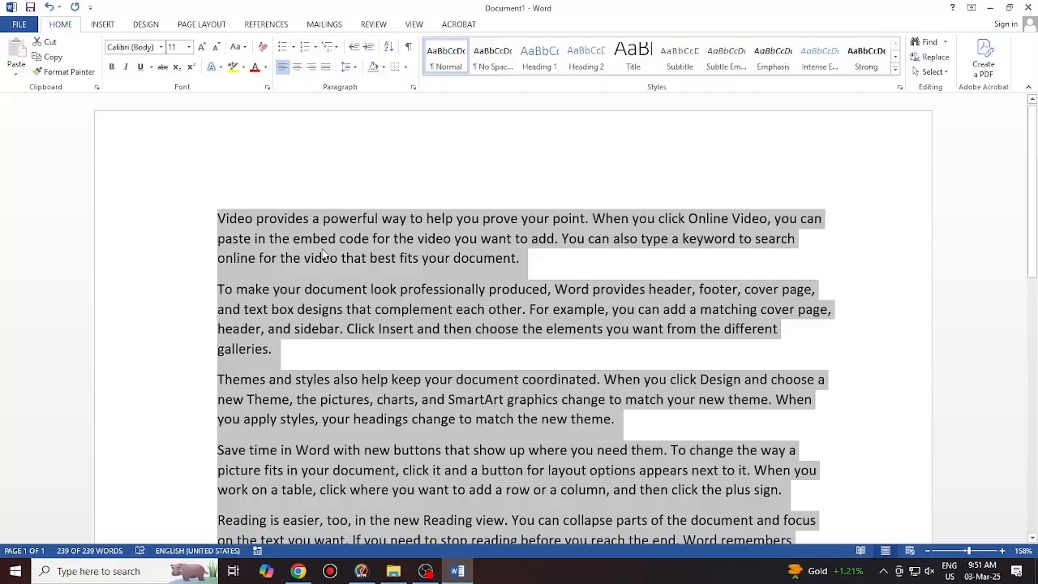
{"action": "left_click", "coordinate": [332, 49]}
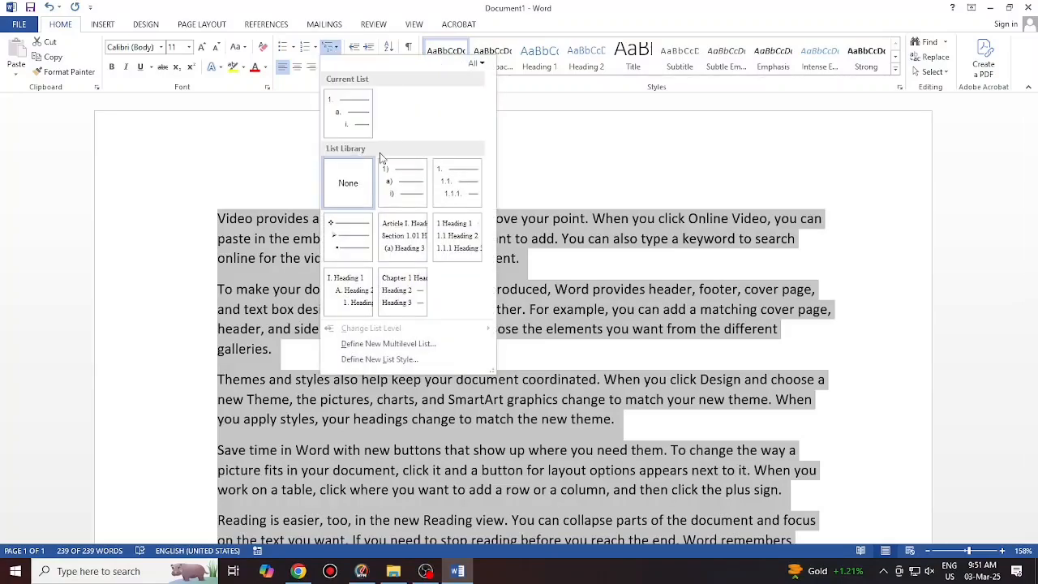
{"action": "left_click", "coordinate": [294, 295]}
Add a new empty paragraph after the end of the last paragraph
{"action": "scroll", "coordinate": [271, 371], "scroll_direction": "down", "scroll_amount": 7}
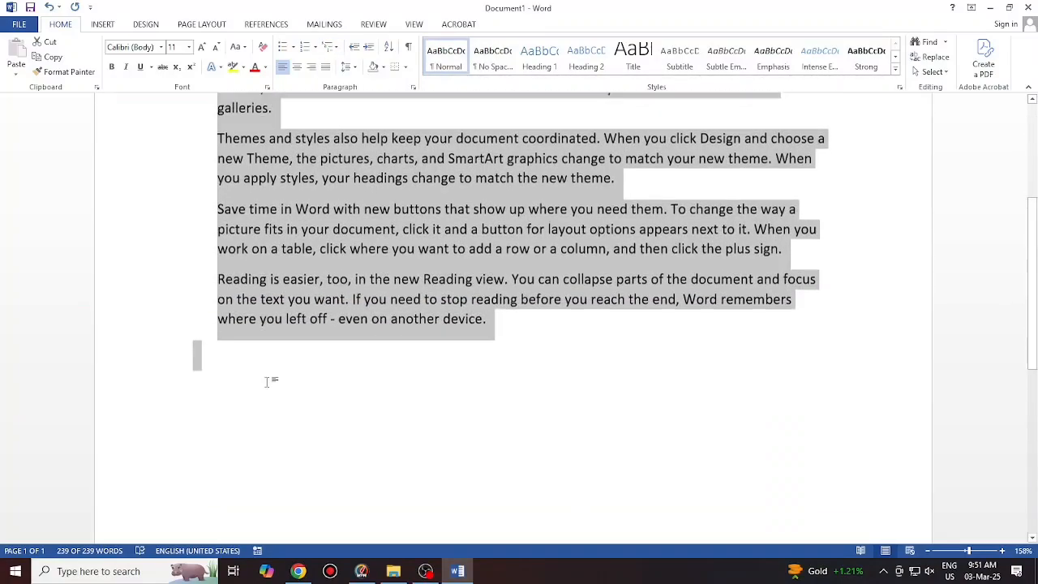
{"action": "left_click", "coordinate": [487, 166]}
{"action": "key", "text": "Return"}
{"action": "key", "text": "Return"}
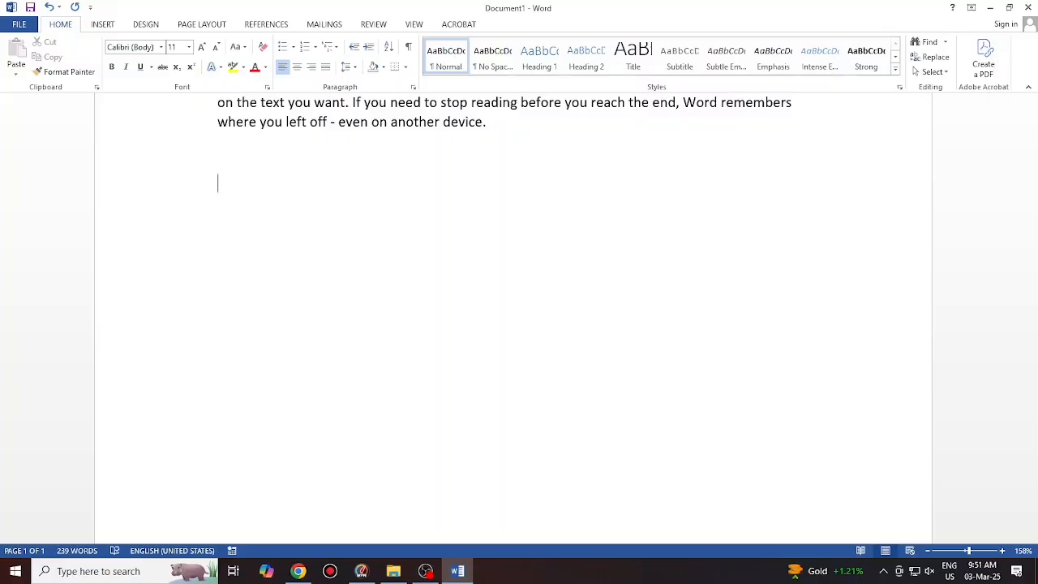
{"action": "left_click", "coordinate": [329, 47]}
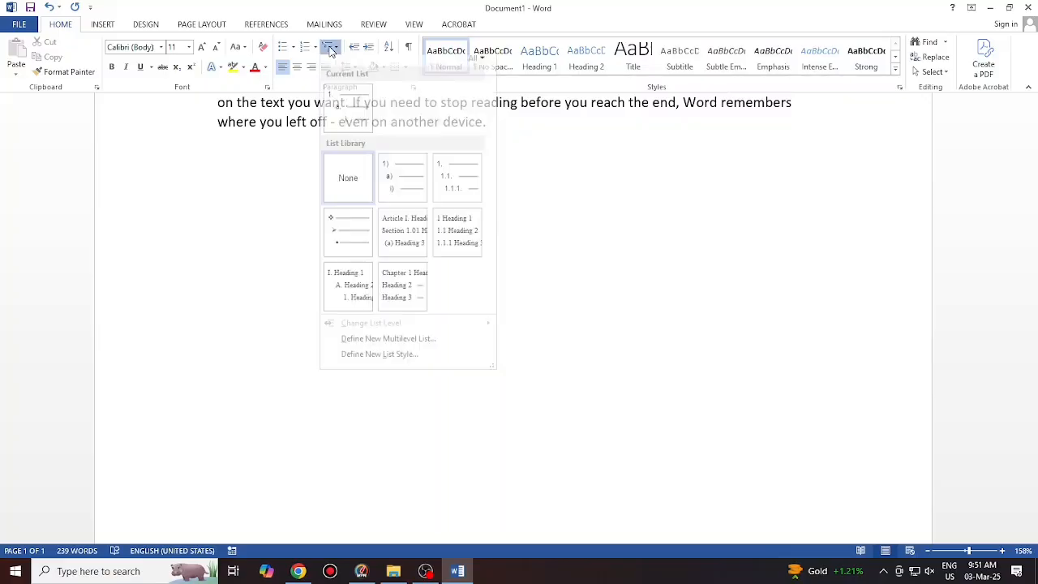
{"action": "left_click", "coordinate": [354, 105]}
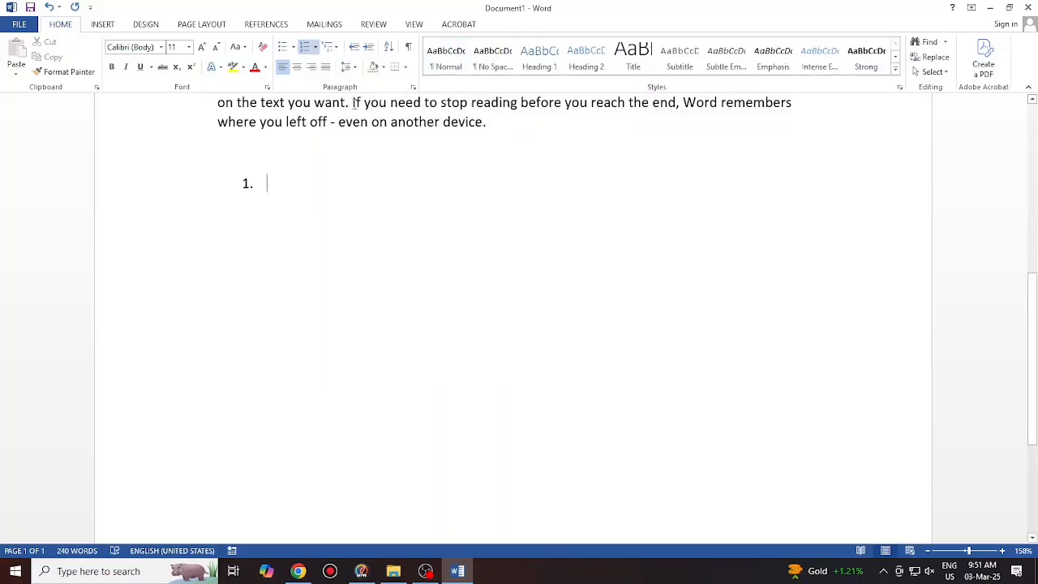
{"action": "type", "text": "HOW MANY "}
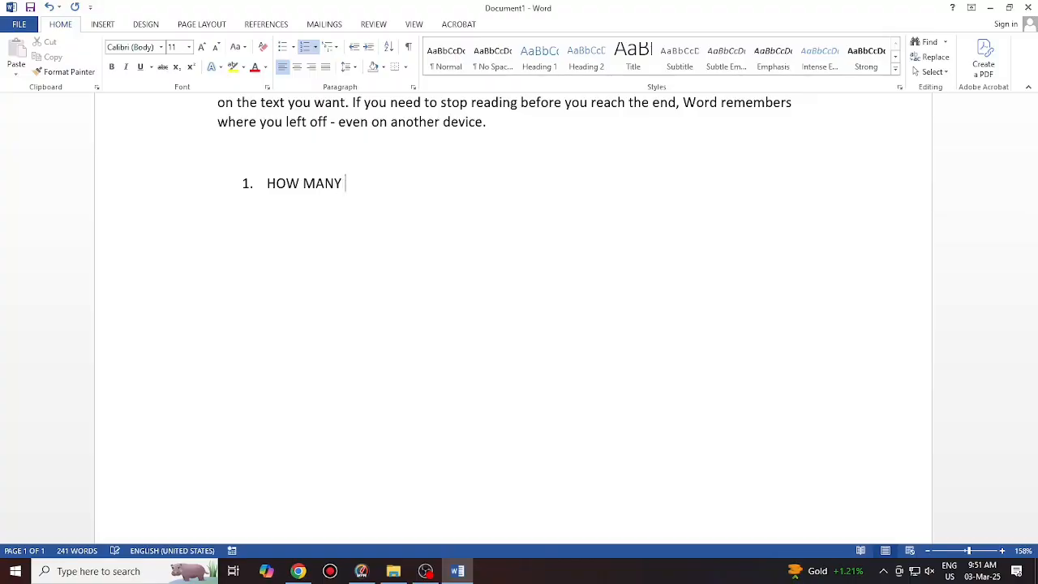
{"action": "type", "text": "TYPES OF COM"}
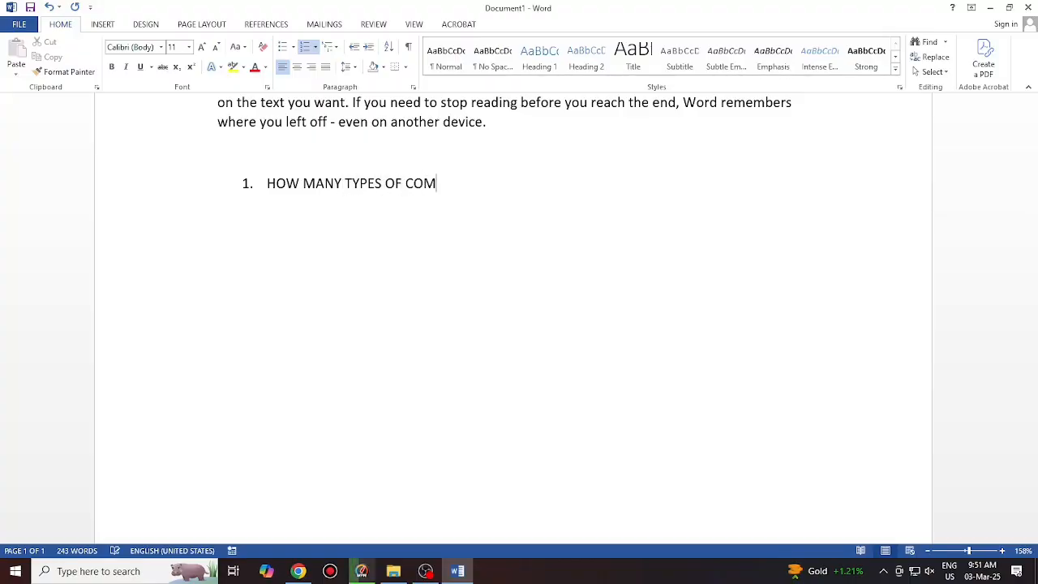
{"action": "type", "text": "PUTER ?"}
{"action": "key", "text": "Return"}
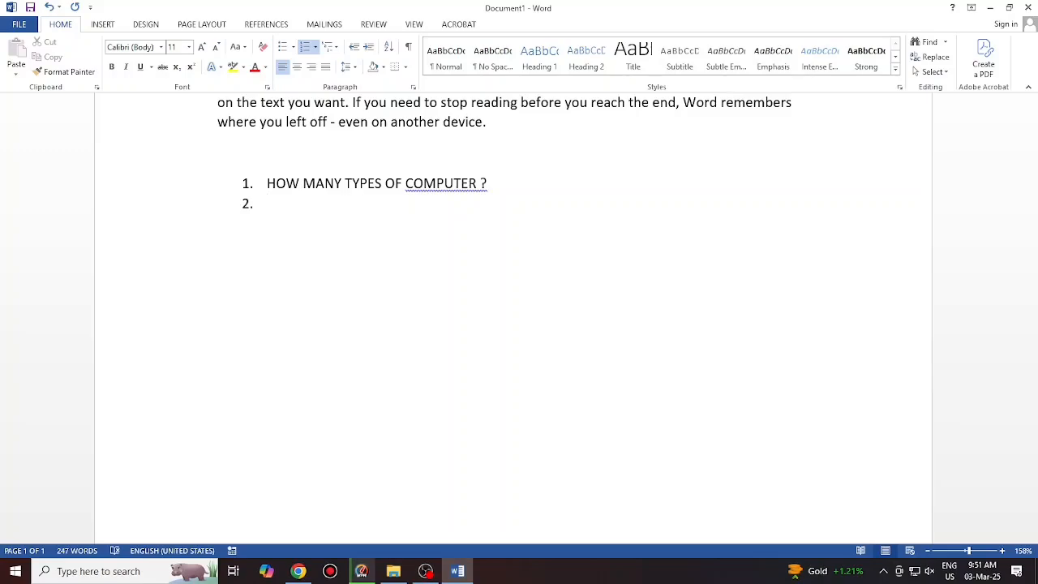
{"action": "key", "text": "Tab"}
{"action": "type", "text": "2"}
{"action": "key", "text": "Return"}
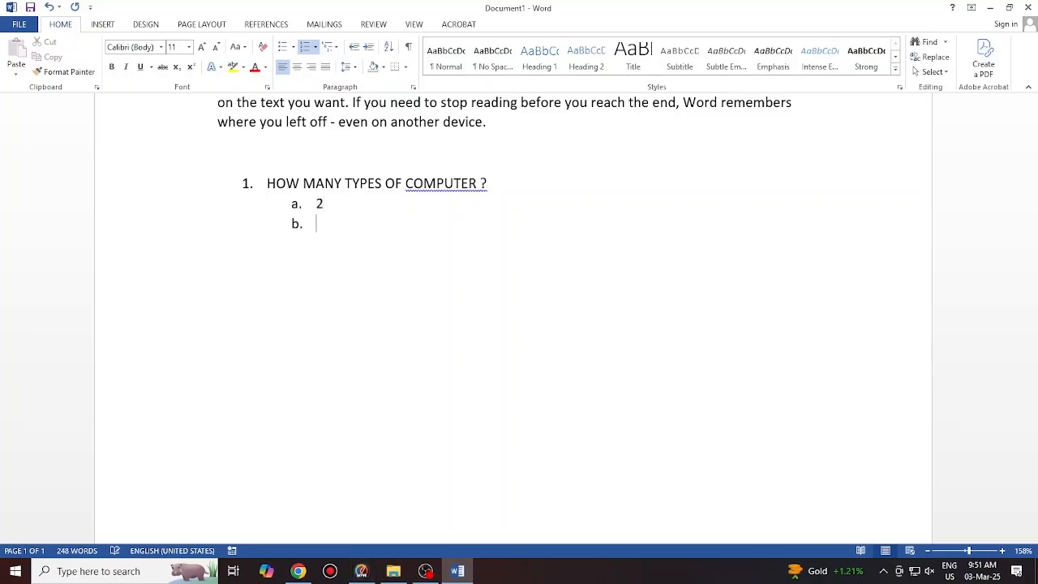
{"action": "type", "text": "3"}
{"action": "key", "text": "Return"}
{"action": "type", "text": "4"}
{"action": "key", "text": "Return"}
{"action": "type", "text": "6"}
{"action": "key", "text": "Return"}
{"action": "key", "text": "shift+Tab"}
{"action": "type", "text": "HOW MNAY"}
{"action": "key", "text": "BackSpace"}
{"action": "key", "text": "BackSpace"}
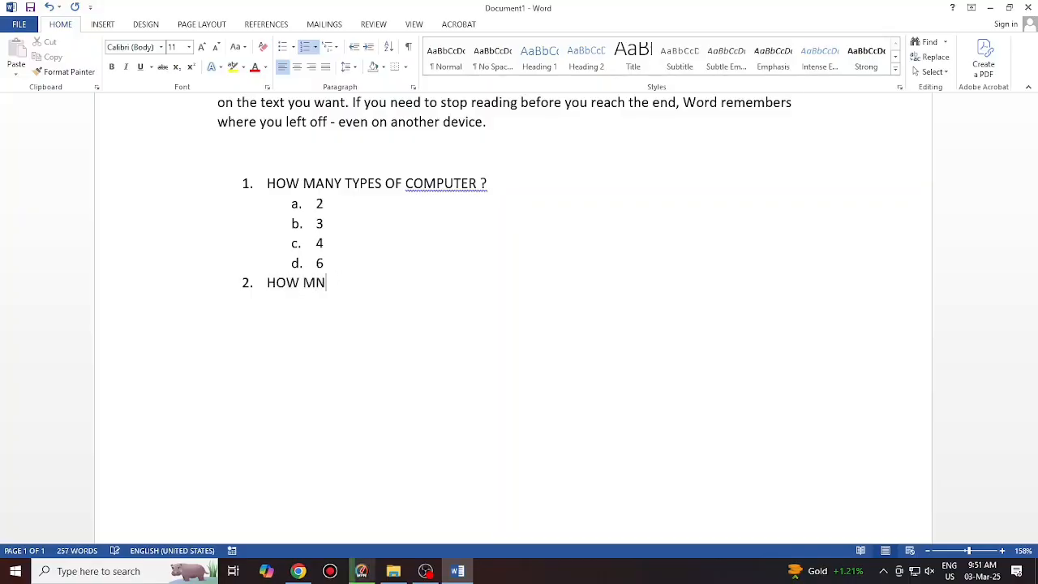
{"action": "type", "text": "A"}
{"action": "key", "text": "BackSpace"}
{"action": "key", "text": "BackSpace"}
{"action": "type", "text": "AM"}
{"action": "key", "text": "BackSpace"}
{"action": "type", "text": "NY TP"}
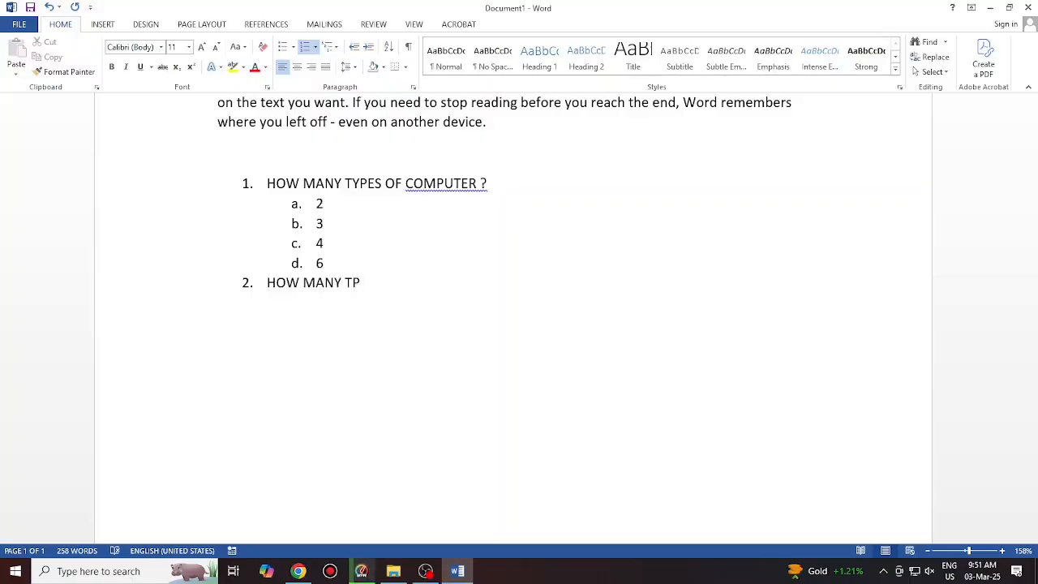
{"action": "key", "text": "BackSpace"}
{"action": "type", "text": "YPES OF"}
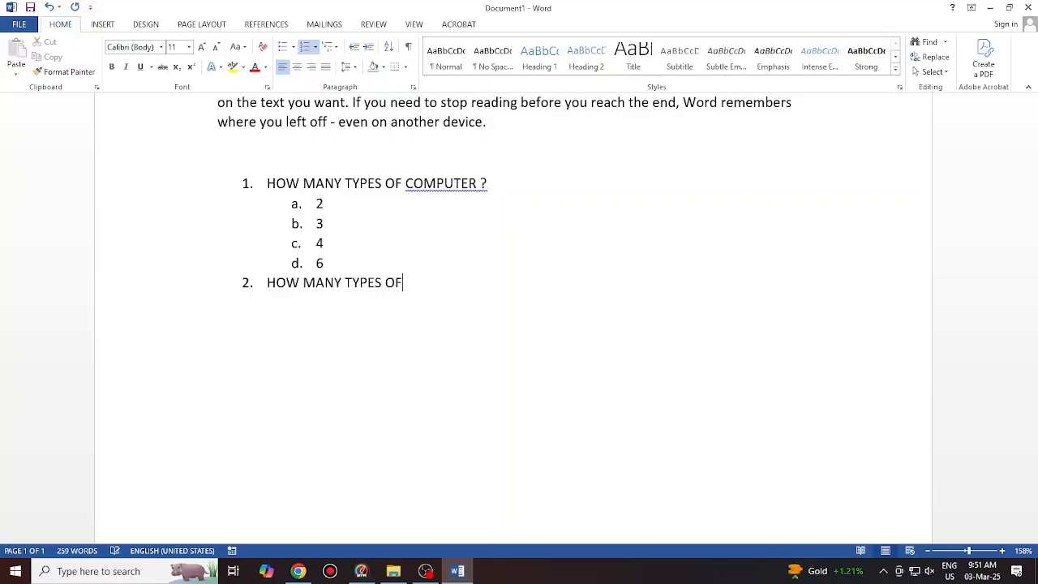
{"action": "type", "text": " COMPUTER C"}
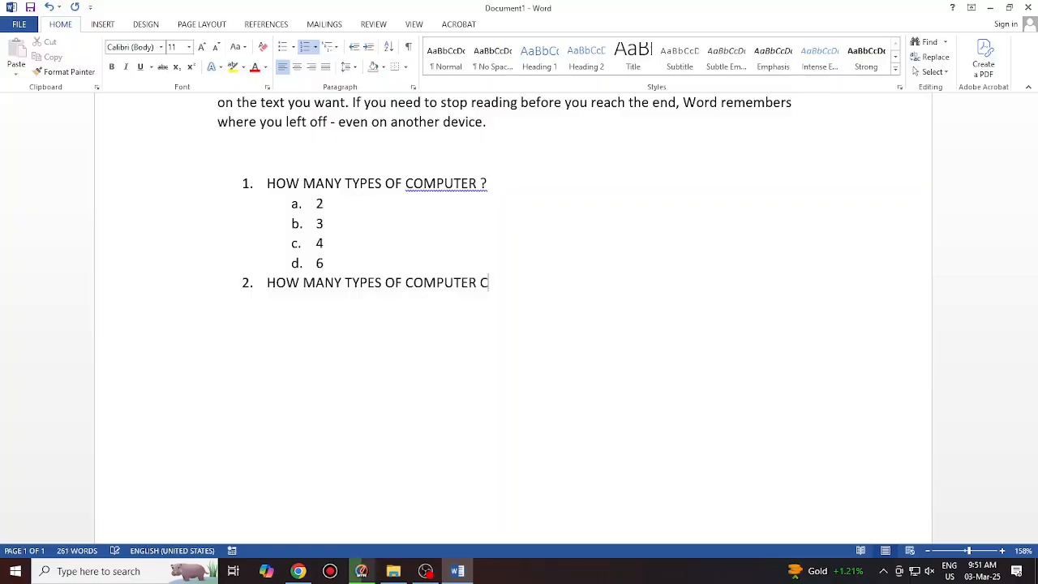
{"action": "key", "text": "BackSpace"}
{"action": "type", "text": "GENERATION"}
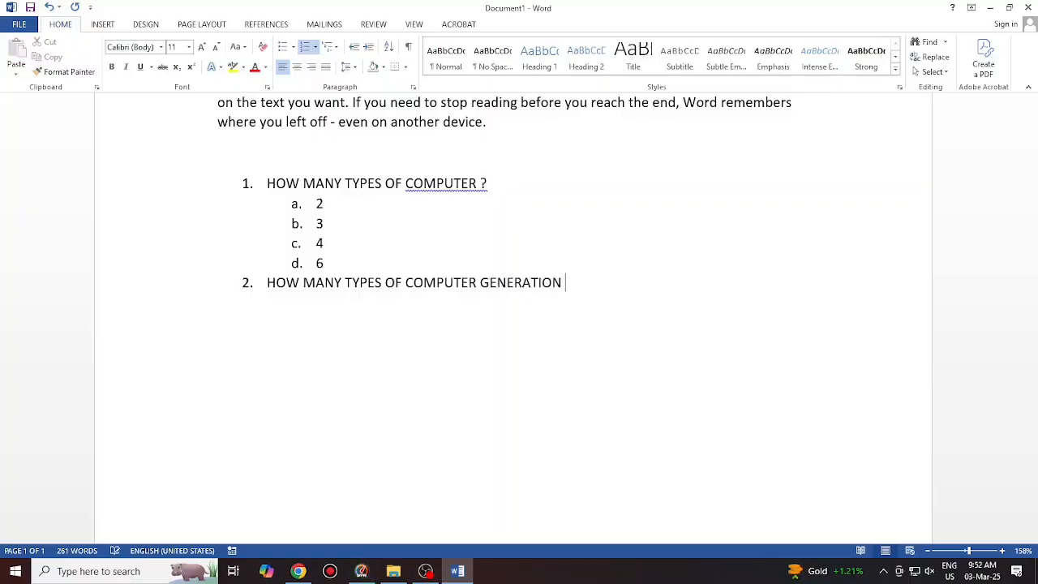
{"action": "key", "text": "Return"}
{"action": "key", "text": "Tab"}
{"action": "type", "text": "3"}
{"action": "key", "text": "Return"}
{"action": "type", "text": "5"}
{"action": "key", "text": "Return"}
{"action": "type", "text": "6"}
{"action": "key", "text": "Return"}
{"action": "type", "text": "8"}
{"action": "key", "text": "Return"}
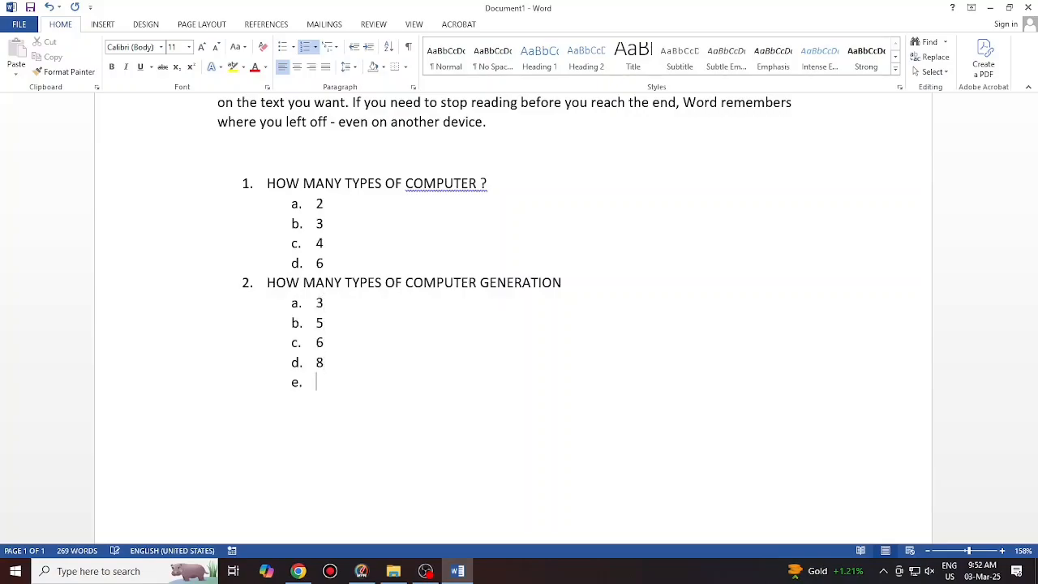
{"action": "key", "text": "Return"}
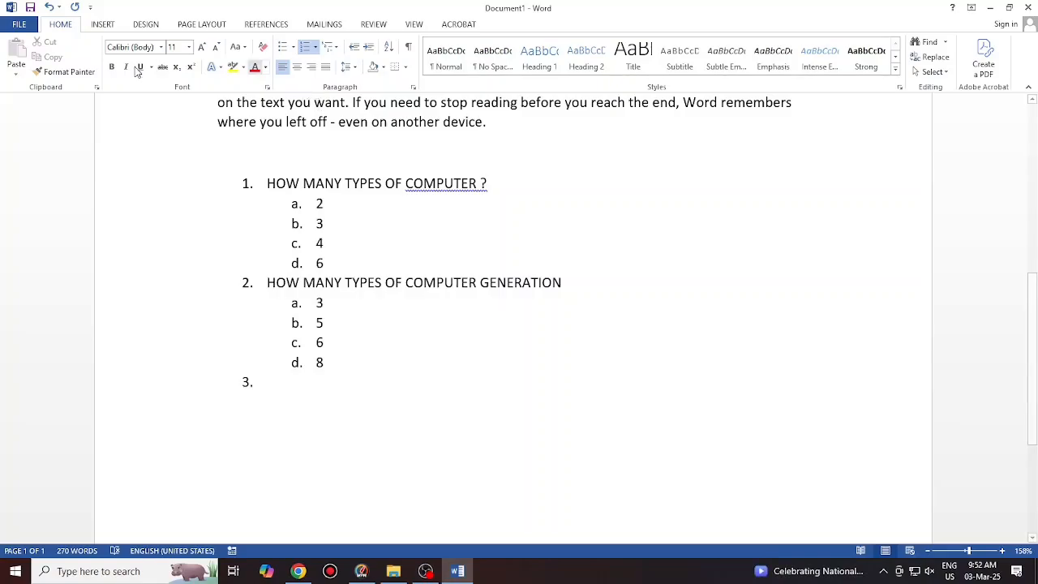
{"action": "scroll", "coordinate": [237, 344], "scroll_direction": "up", "scroll_amount": 3}
{"action": "scroll", "coordinate": [237, 344], "scroll_direction": "down", "scroll_amount": 3}
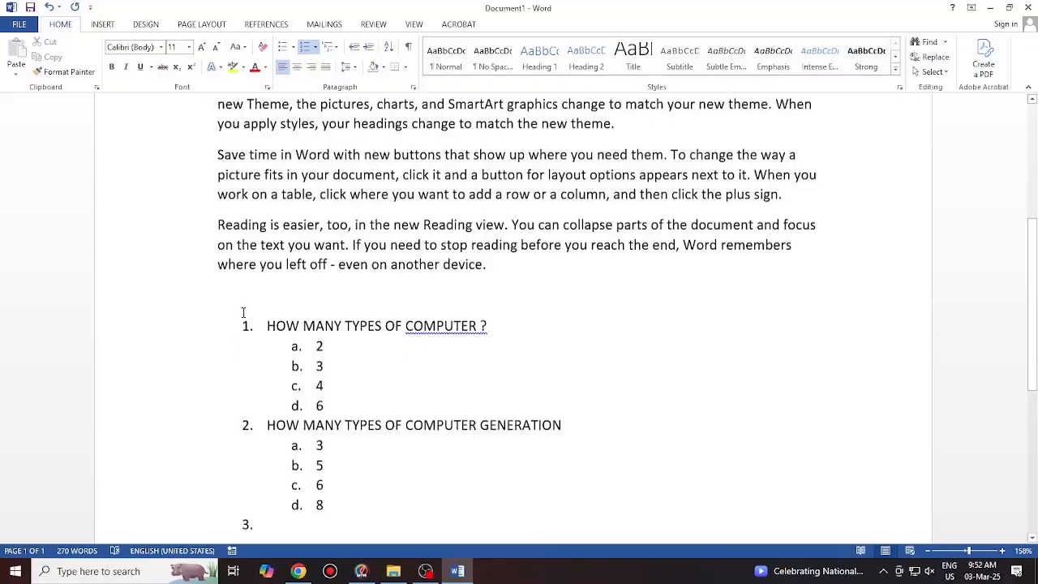
{"action": "left_click_drag", "start_coordinate": [269, 184], "coordinate": [421, 394]}
{"action": "key", "text": "Delete"}
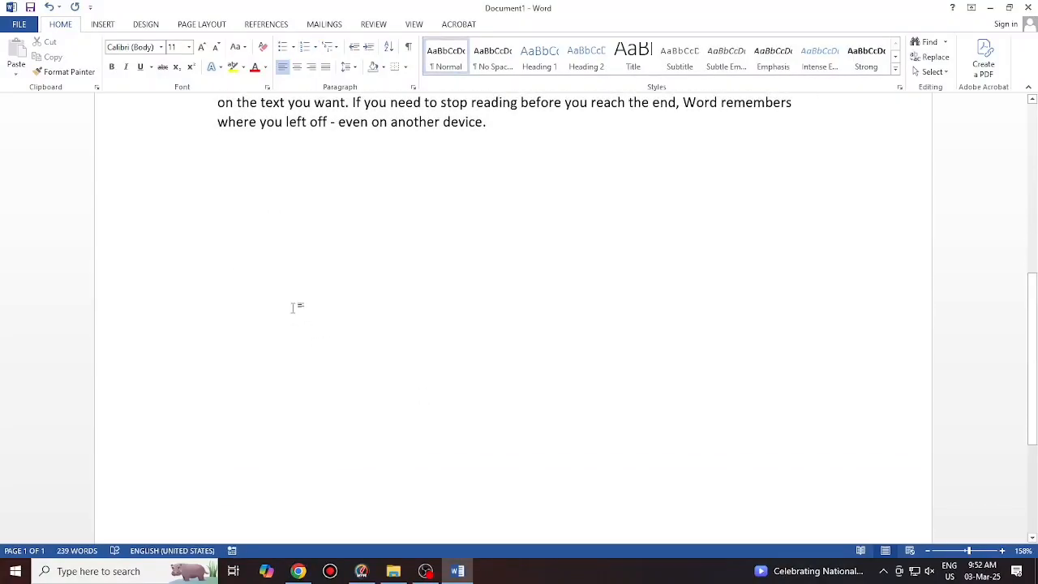
{"action": "scroll", "coordinate": [311, 275], "scroll_direction": "up", "scroll_amount": 9}
{"action": "left_click_drag", "start_coordinate": [218, 219], "coordinate": [503, 357]}
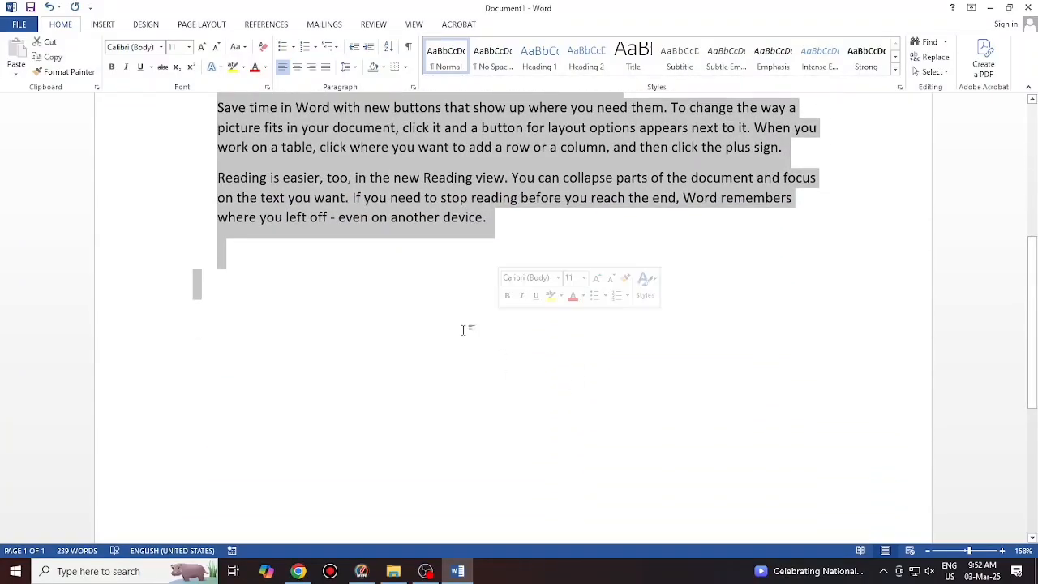
{"action": "scroll", "coordinate": [466, 332], "scroll_direction": "up", "scroll_amount": 7}
{"action": "left_click", "coordinate": [372, 287]}
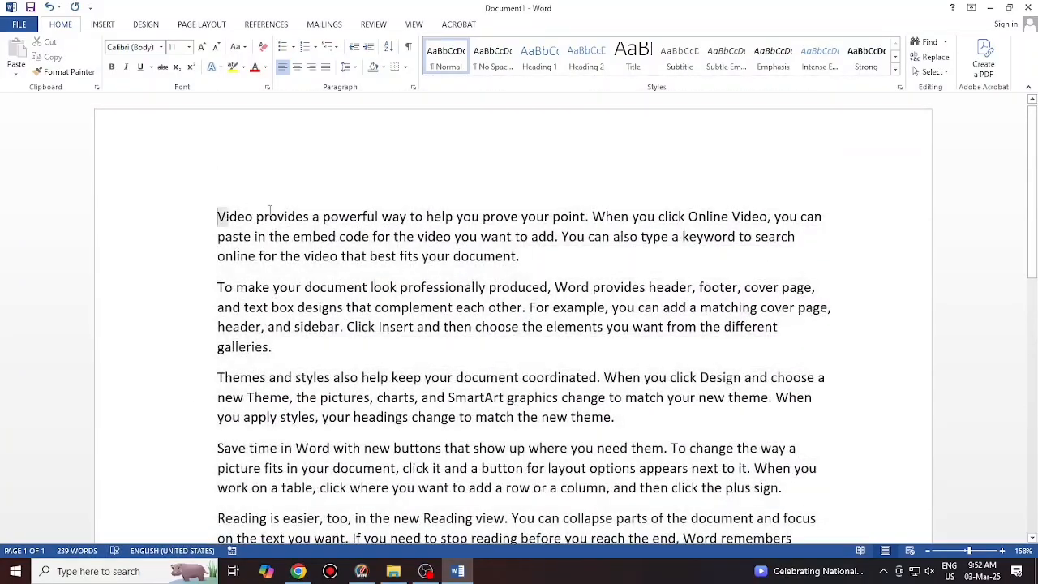
{"action": "left_click_drag", "start_coordinate": [217, 216], "coordinate": [525, 261]}
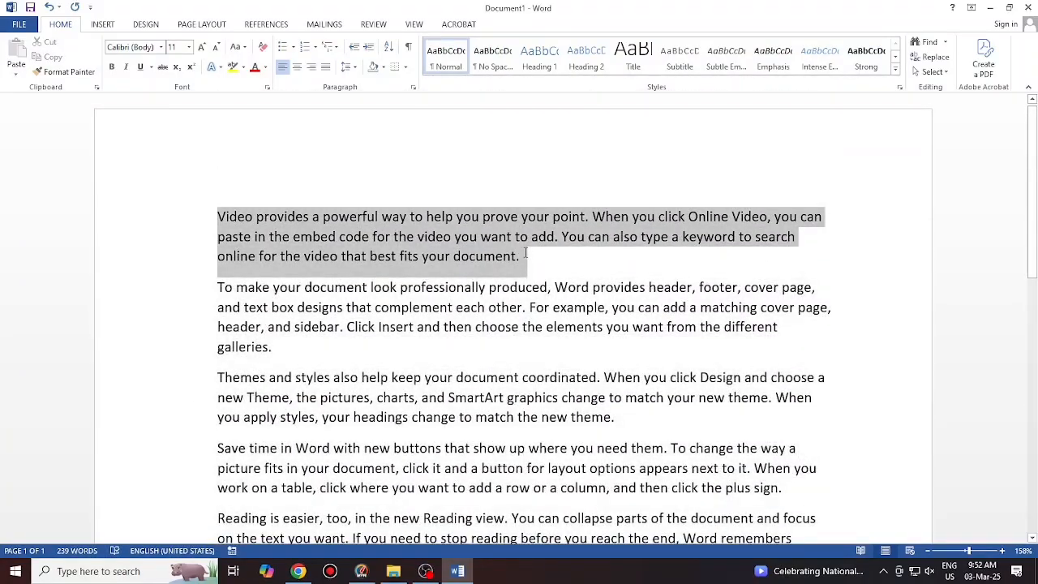
{"action": "left_click", "coordinate": [367, 47]}
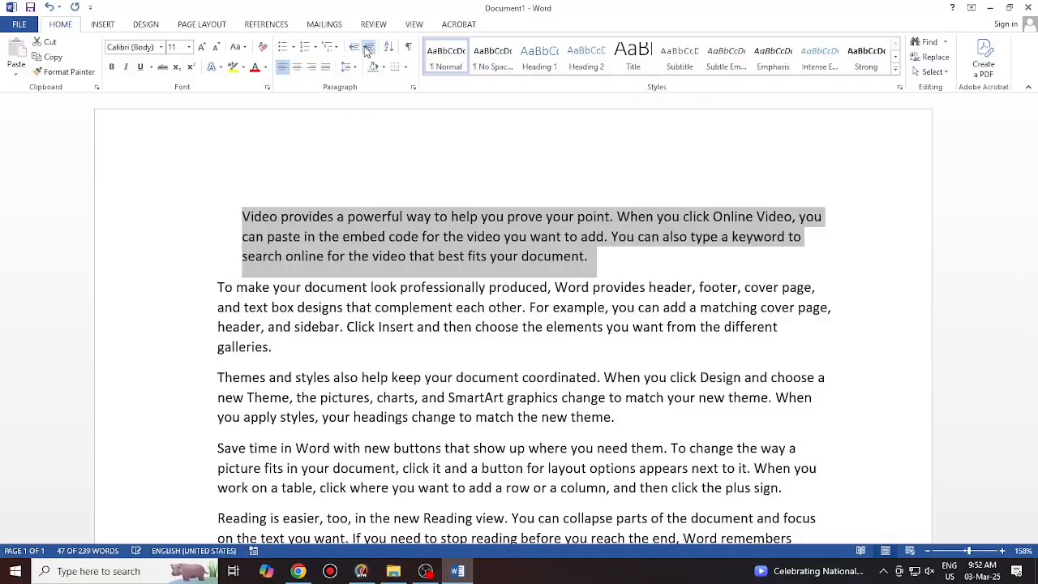
{"action": "left_click", "coordinate": [367, 48]}
{"action": "left_click", "coordinate": [368, 48]}
{"action": "left_click", "coordinate": [367, 48]}
{"action": "left_click", "coordinate": [368, 48]}
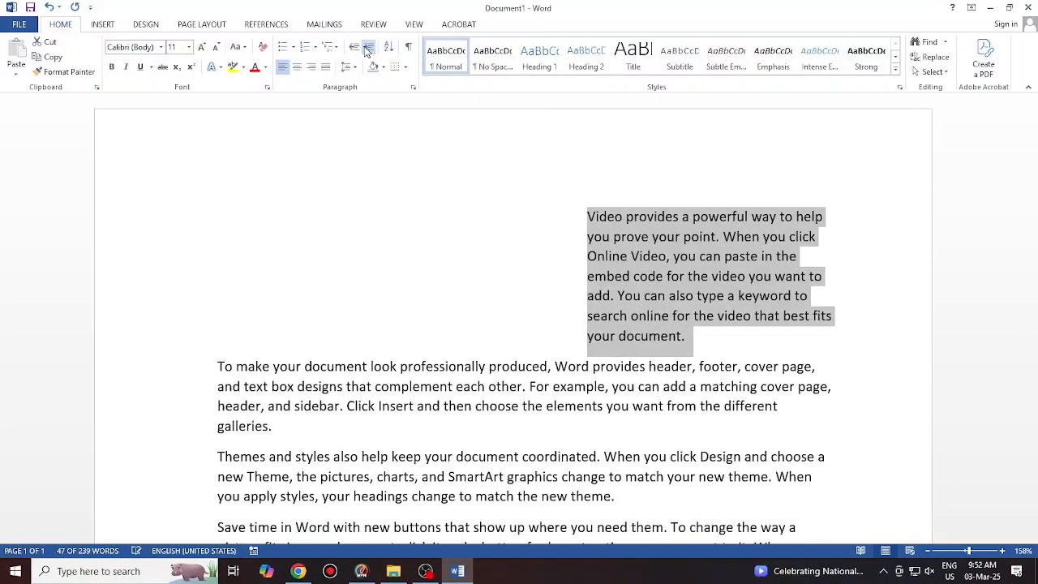
{"action": "left_click", "coordinate": [352, 49]}
{"action": "left_click", "coordinate": [352, 48]}
{"action": "left_click", "coordinate": [353, 48]}
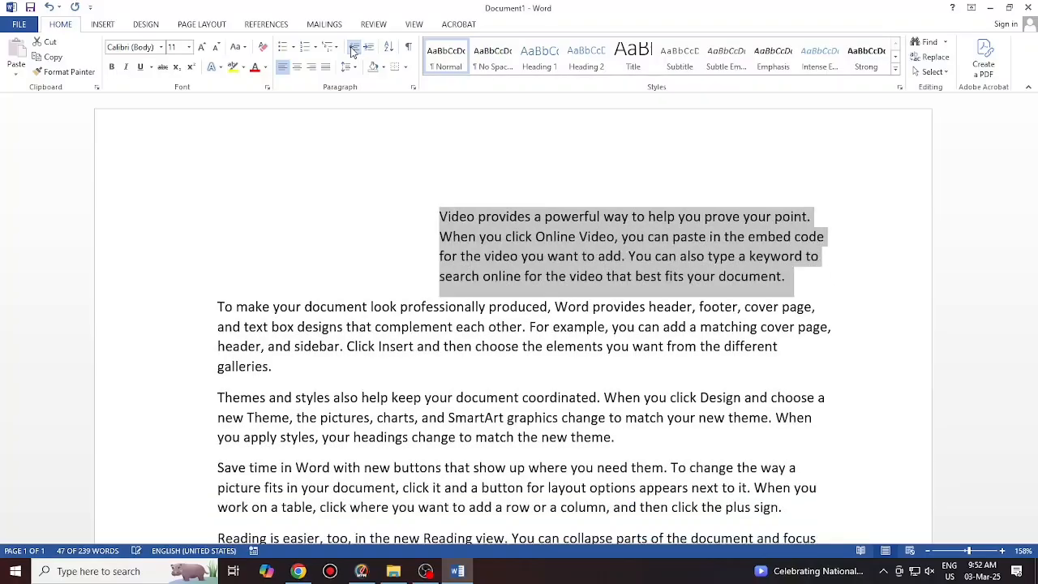
{"action": "left_click", "coordinate": [352, 48]}
{"action": "left_click", "coordinate": [353, 49]}
{"action": "left_click", "coordinate": [352, 48]}
{"action": "left_click", "coordinate": [353, 50]}
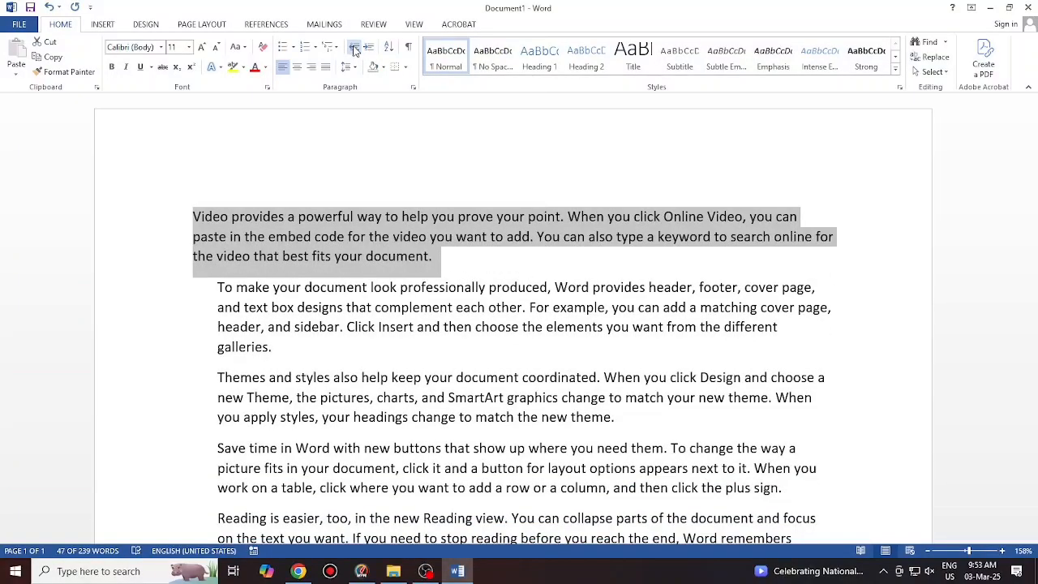
{"action": "left_click", "coordinate": [370, 49]}
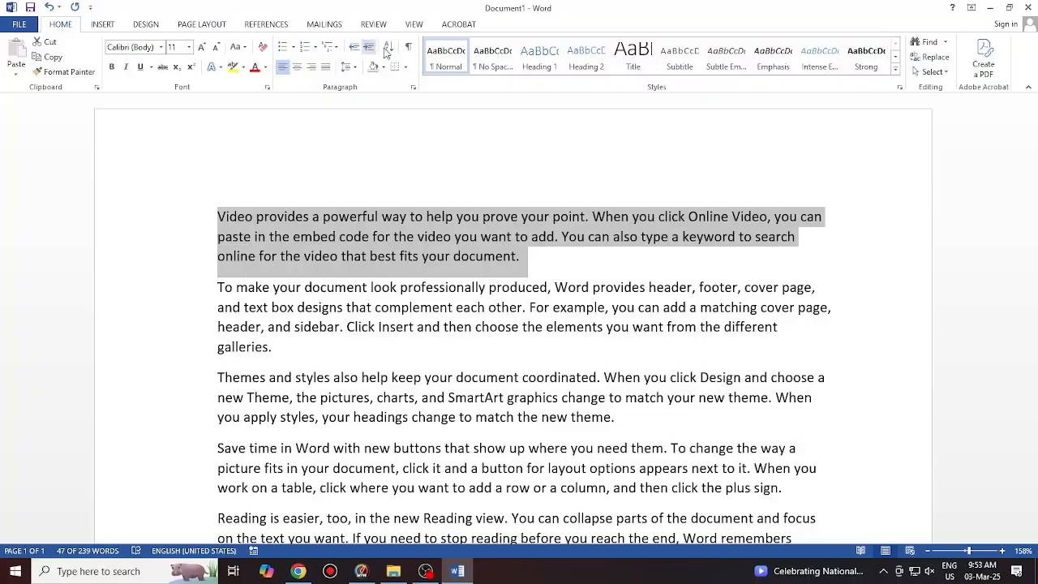
Type the numbers 1 through 6 on separate lines below the last paragraph
{"action": "scroll", "coordinate": [357, 235], "scroll_direction": "down", "scroll_amount": 3}
{"action": "scroll", "coordinate": [354, 293], "scroll_direction": "down", "scroll_amount": 3}
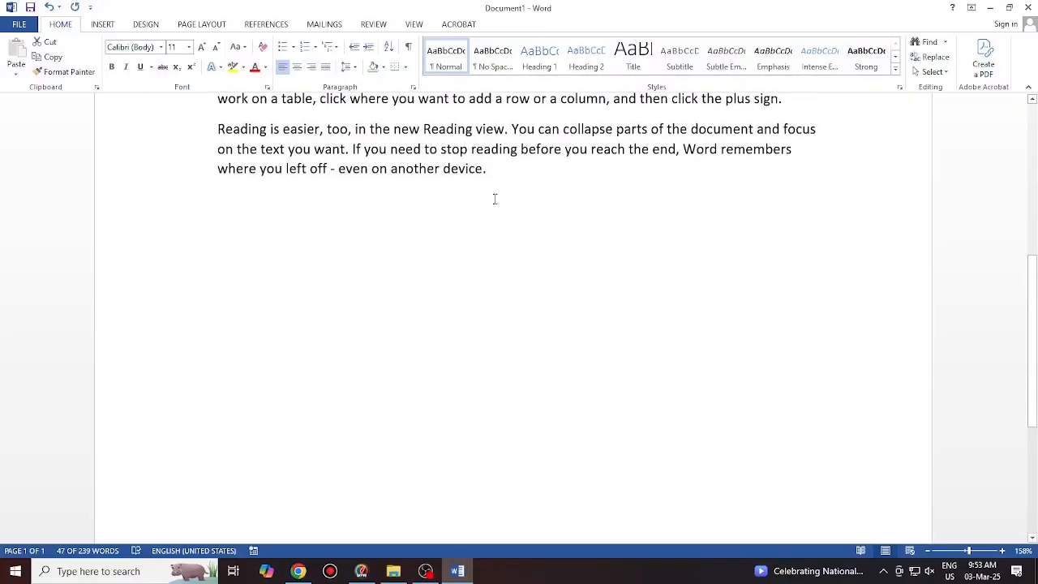
{"action": "left_click", "coordinate": [500, 179]}
{"action": "key", "text": "Return"}
{"action": "type", "text": "1"}
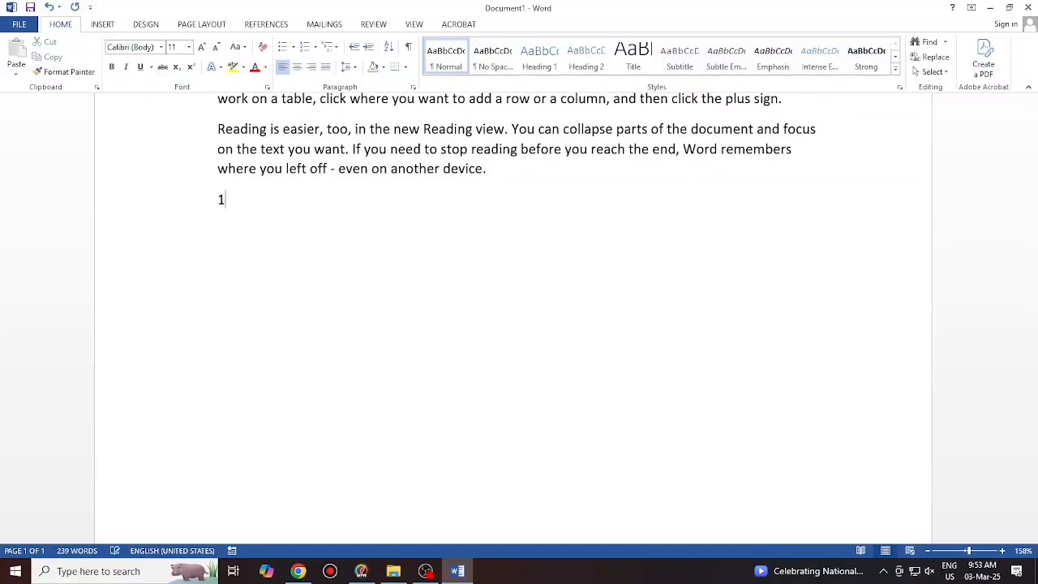
{"action": "key", "text": "Return"}
{"action": "type", "text": "2 "}
{"action": "type", "text": "3"}
{"action": "key", "text": "Return"}
{"action": "type", "text": "456"}
{"action": "key", "text": "BackSpace"}
{"action": "key", "text": "BackSpace"}
{"action": "key", "text": "Return"}
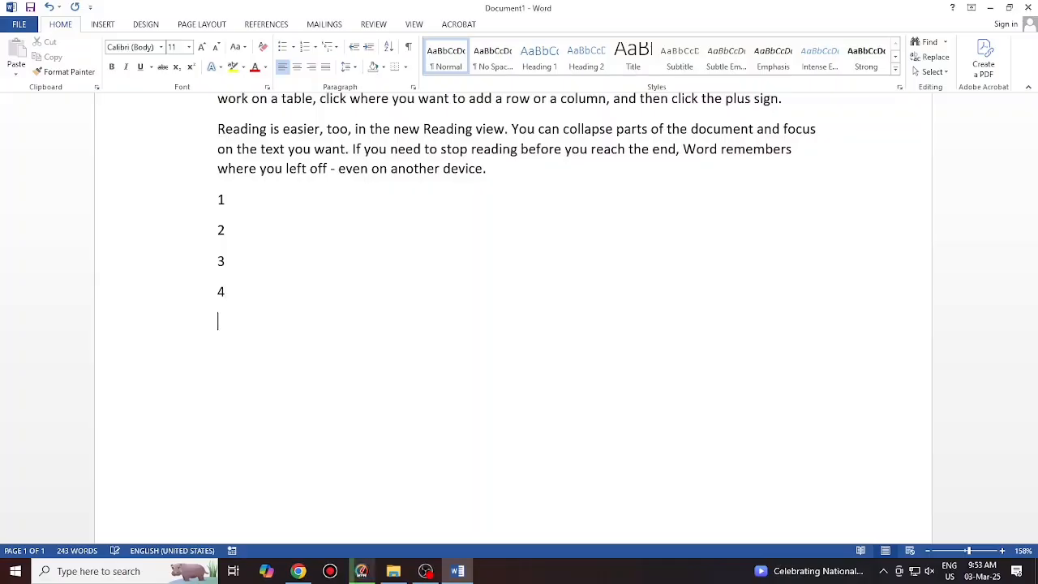
{"action": "type", "text": "5"}
{"action": "key", "text": "Return"}
{"action": "type", "text": "6"}
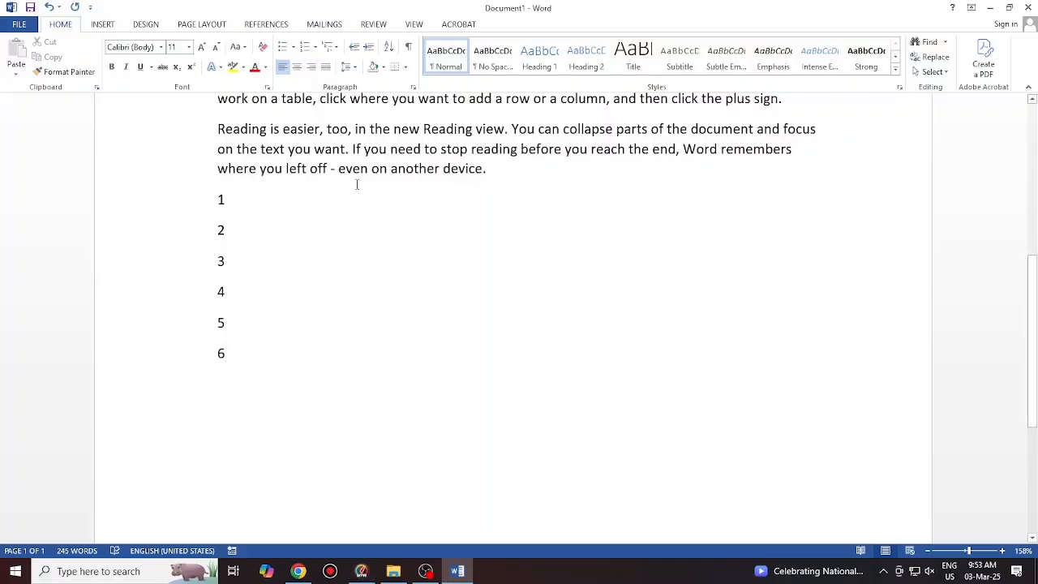
Sort the selected number lines in descending order
{"action": "left_click_drag", "start_coordinate": [219, 199], "coordinate": [248, 367]}
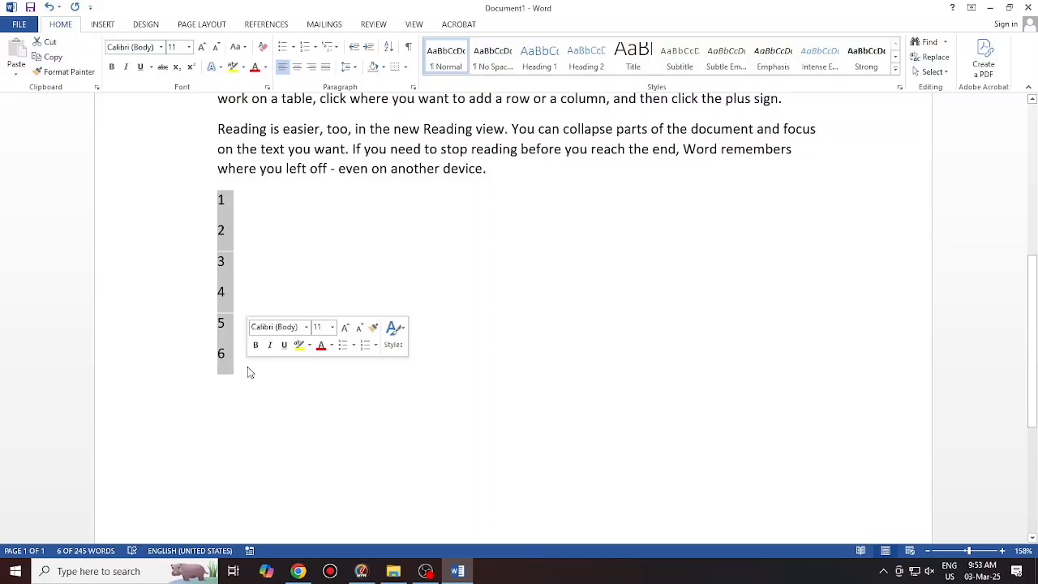
{"action": "left_click", "coordinate": [388, 49]}
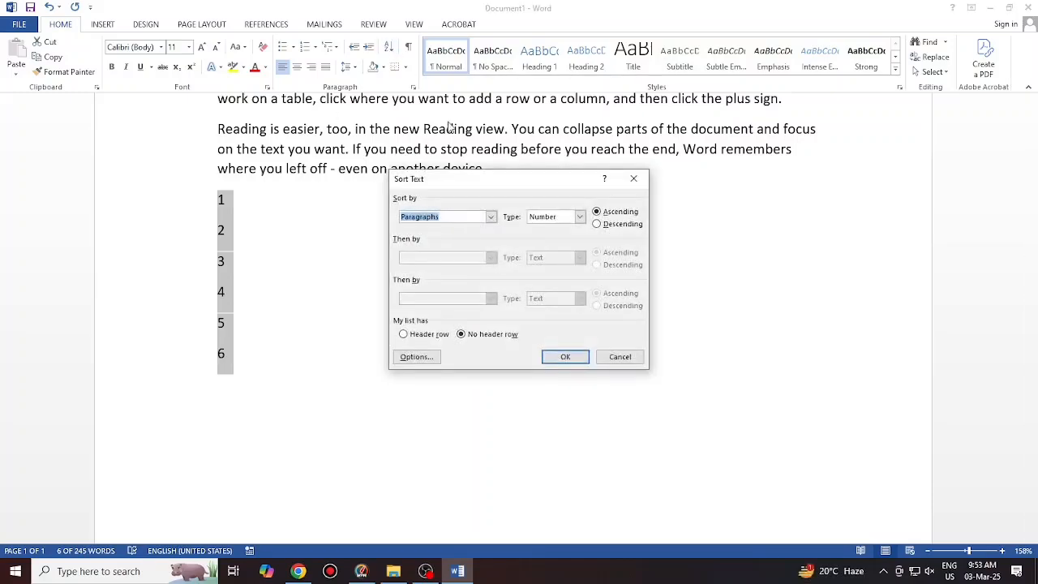
{"action": "left_click", "coordinate": [614, 226]}
{"action": "left_click", "coordinate": [552, 361]}
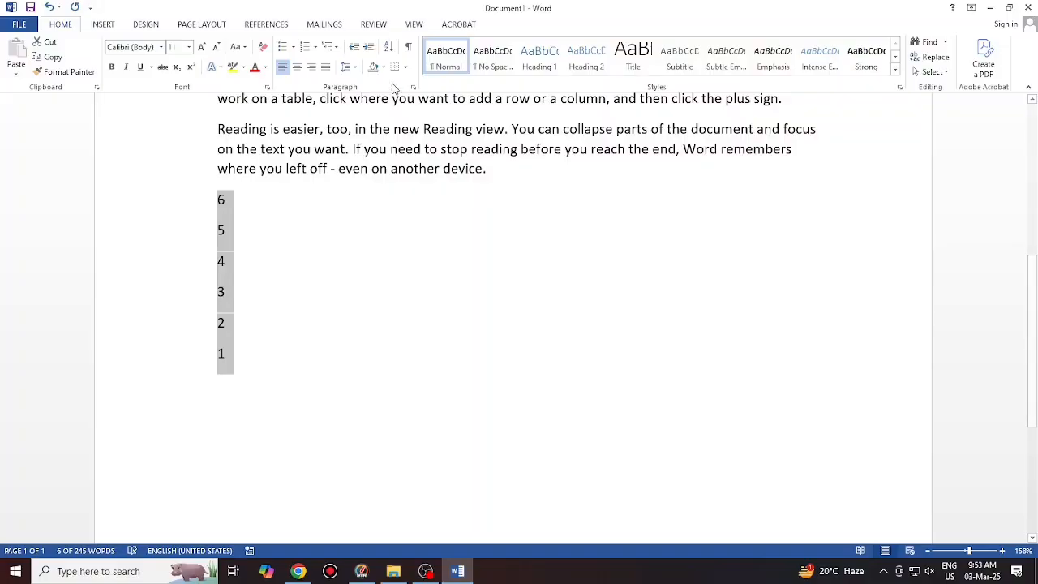
Check the Sort Text options again, then delete the selected number list
{"action": "left_click", "coordinate": [388, 47]}
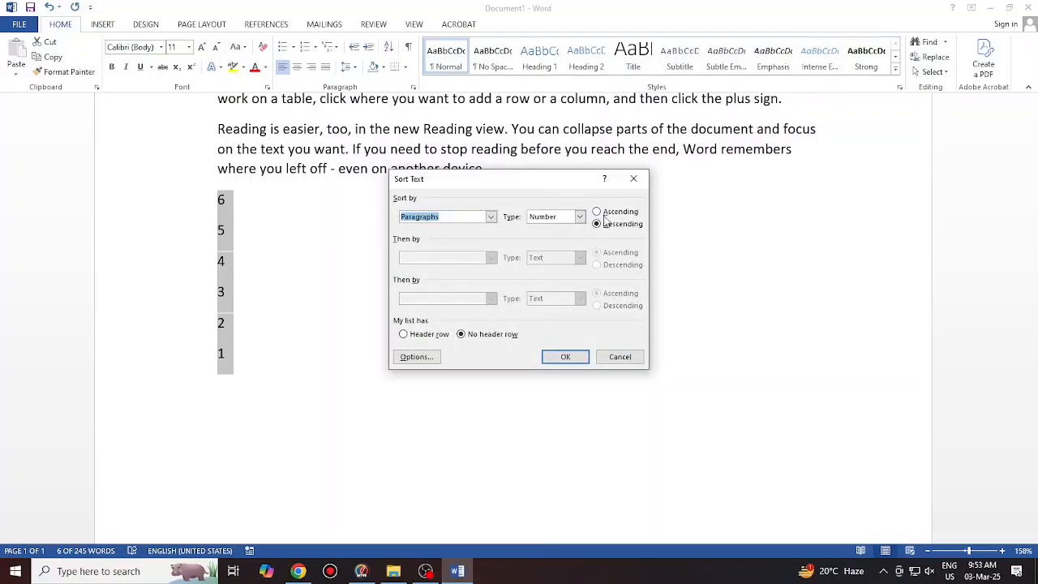
{"action": "left_click", "coordinate": [633, 176]}
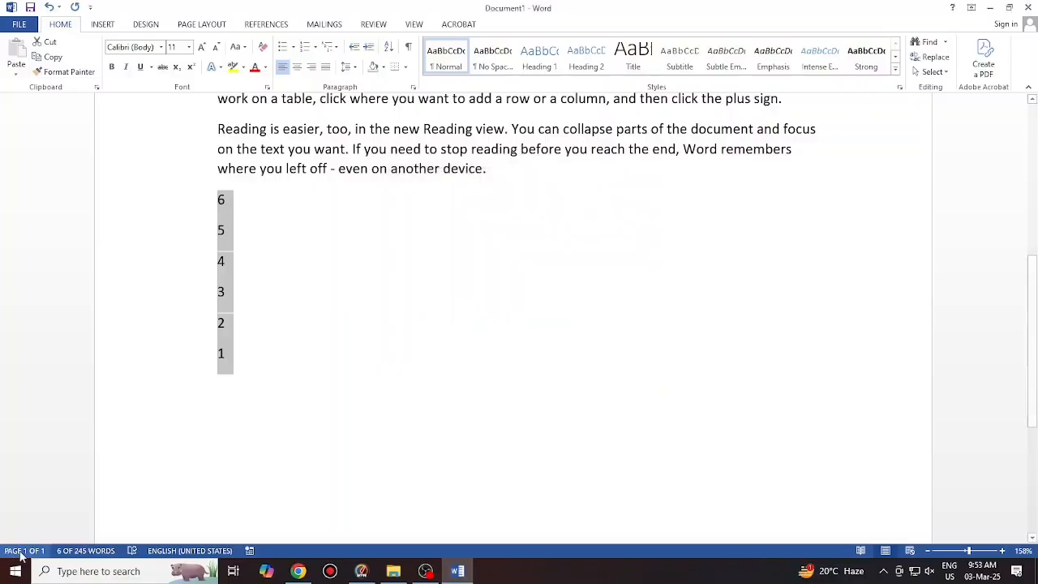
{"action": "key", "text": "Delete"}
Show formatting marks and insert tab characters on the empty last line
{"action": "scroll", "coordinate": [204, 384], "scroll_direction": "up", "scroll_amount": 3}
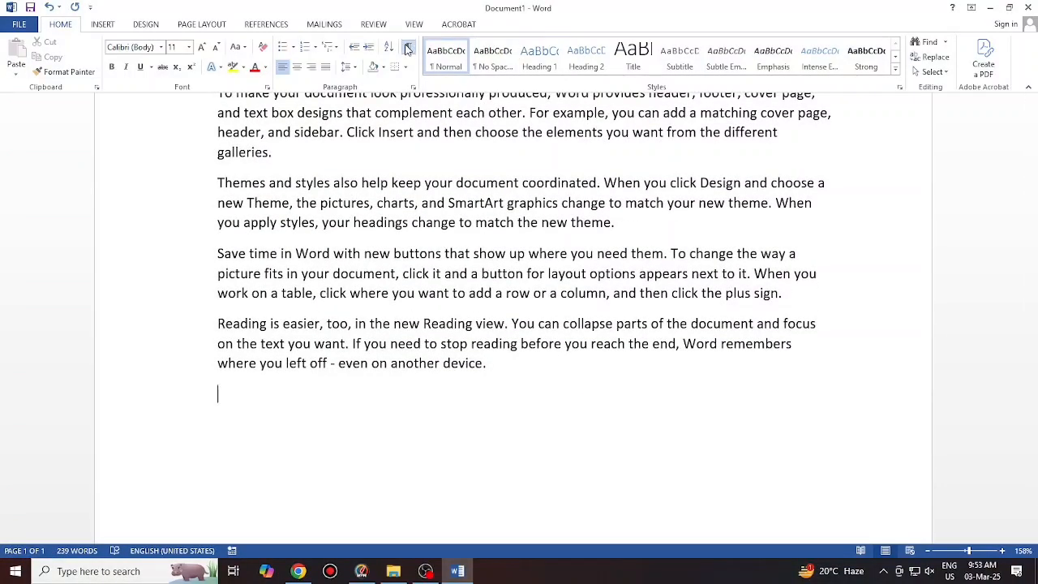
{"action": "left_click", "coordinate": [408, 51]}
{"action": "scroll", "coordinate": [387, 202], "scroll_direction": "up", "scroll_amount": 3}
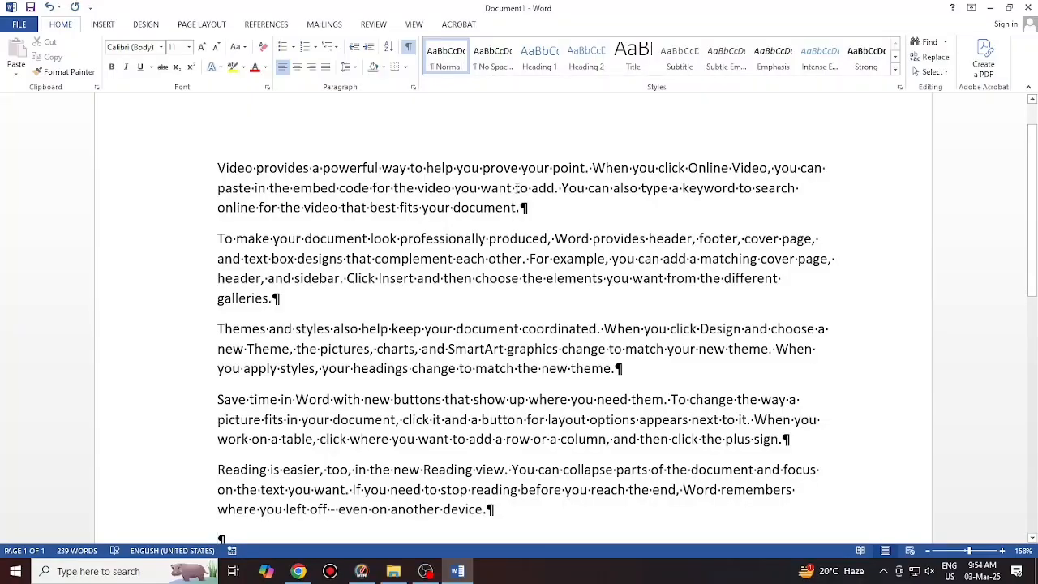
{"action": "key", "text": "Tab"}
{"action": "key", "text": "Tab"}
{"action": "key", "text": "Tab"}
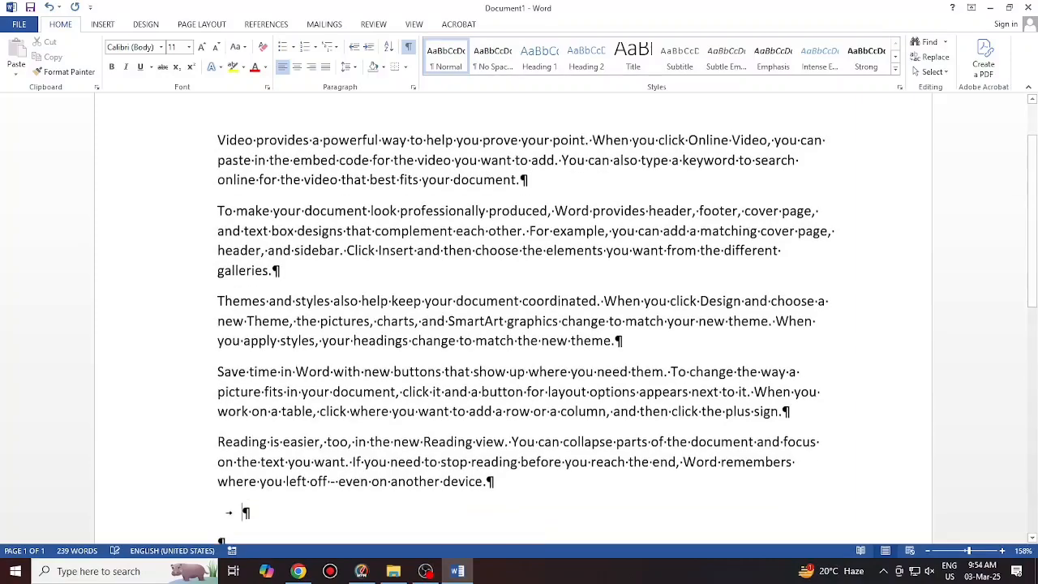
{"action": "key", "text": "Tab"}
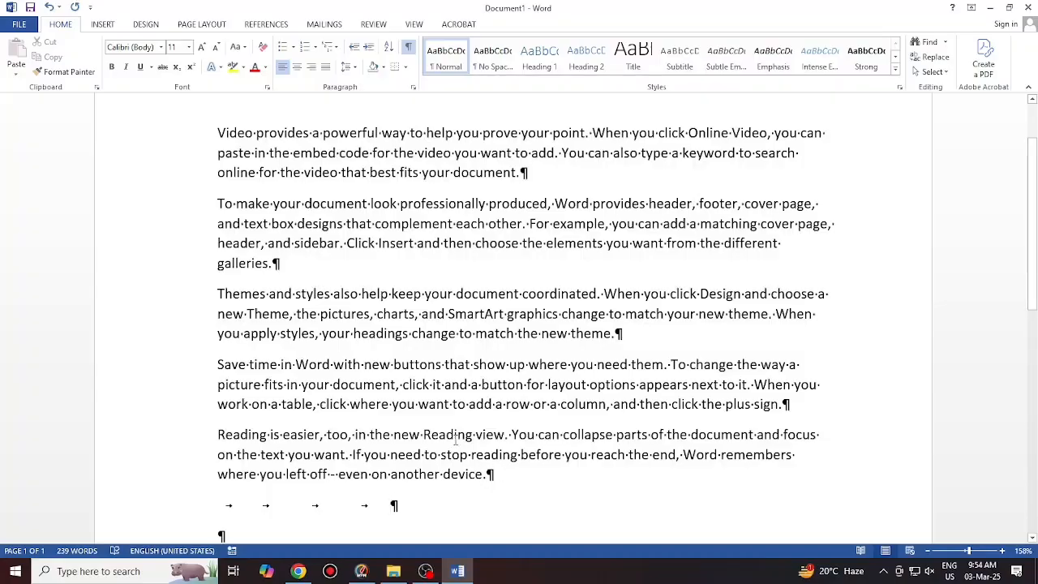
Hide formatting marks and type a name on a new line above the first paragraph
{"action": "left_click", "coordinate": [408, 46]}
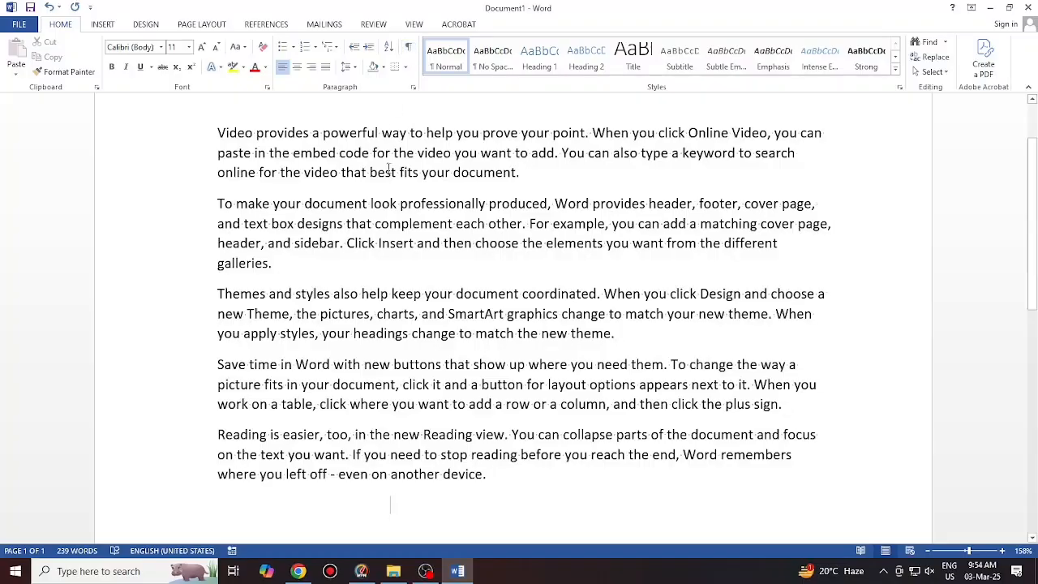
{"action": "scroll", "coordinate": [377, 312], "scroll_direction": "up", "scroll_amount": 2}
{"action": "scroll", "coordinate": [377, 341], "scroll_direction": "down", "scroll_amount": 2}
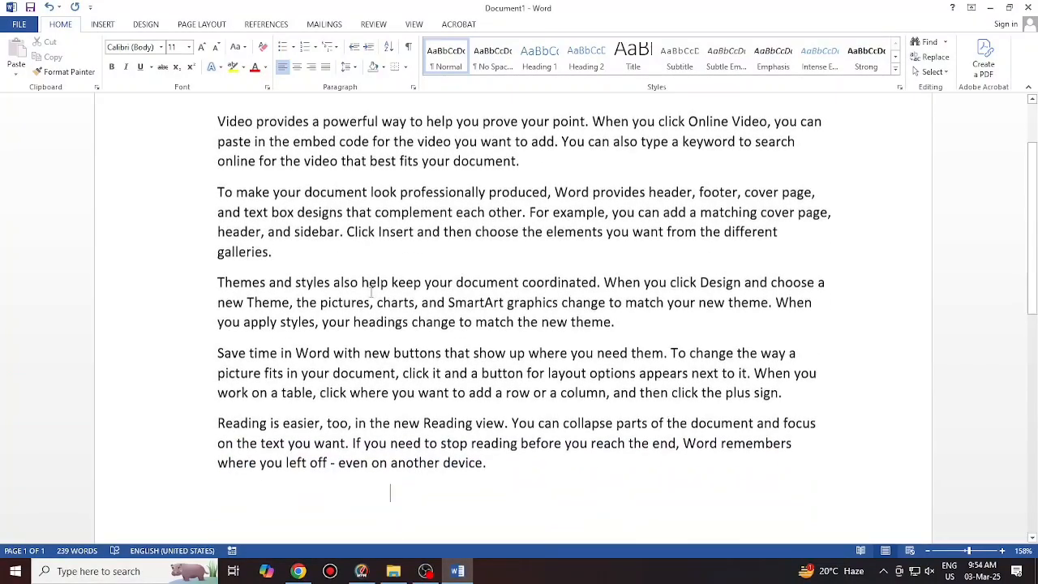
{"action": "scroll", "coordinate": [365, 244], "scroll_direction": "up", "scroll_amount": 2}
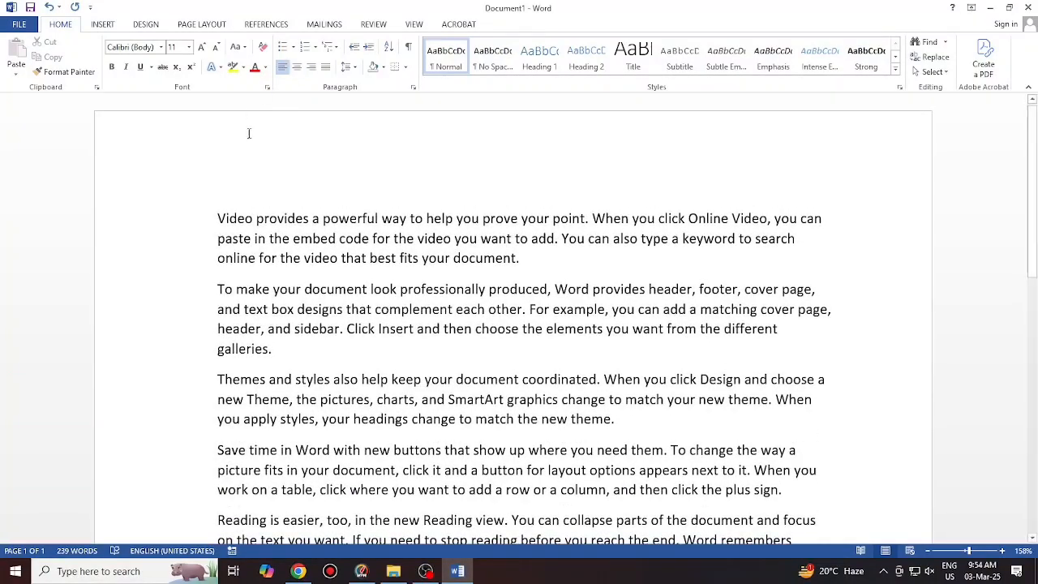
{"action": "left_click", "coordinate": [217, 213]}
{"action": "key", "text": "Return"}
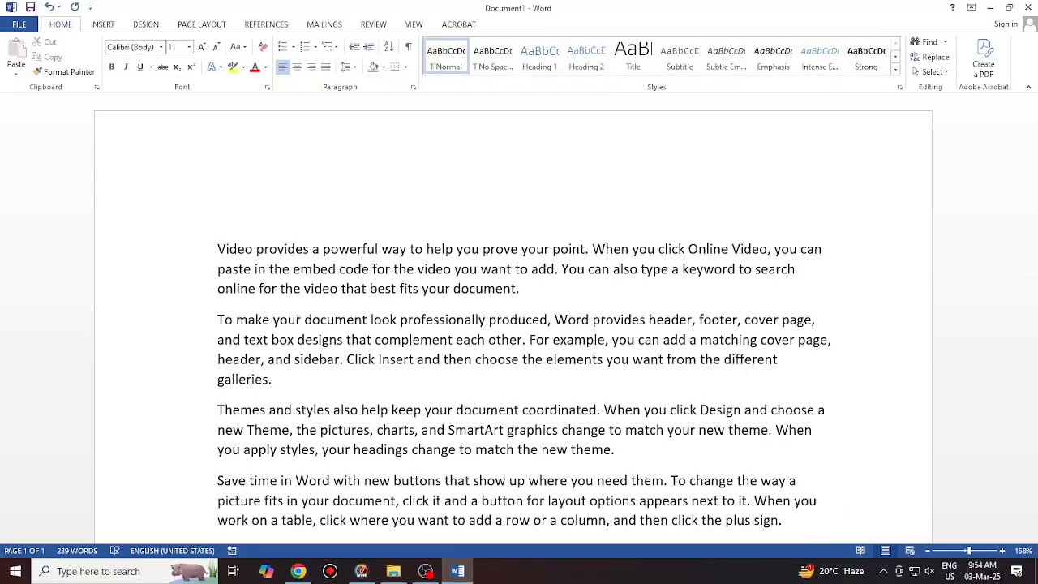
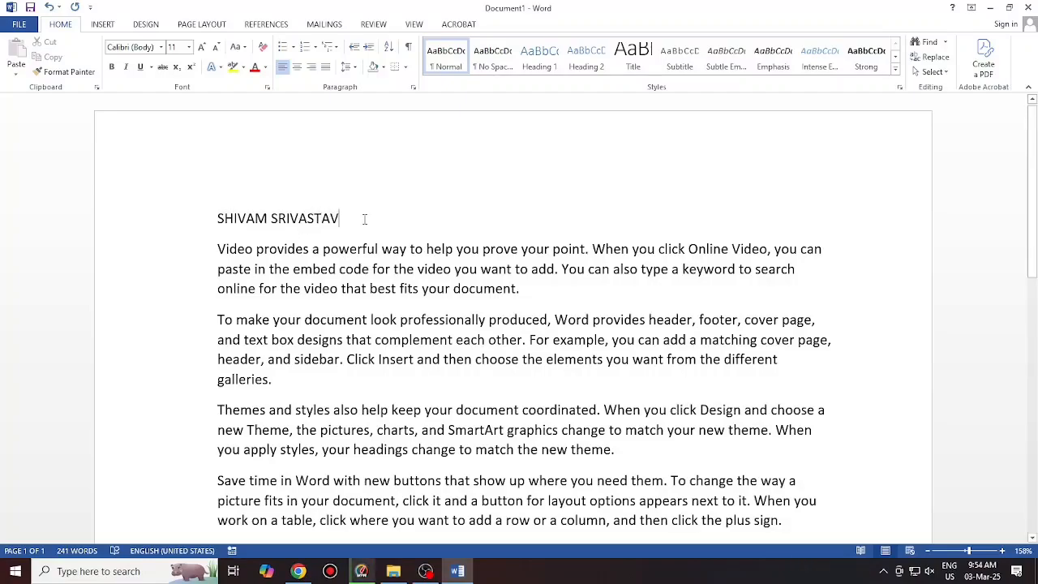
Try centred, right and left alignment on the name line, then delete it
{"action": "left_click", "coordinate": [196, 227]}
{"action": "left_click", "coordinate": [299, 70]}
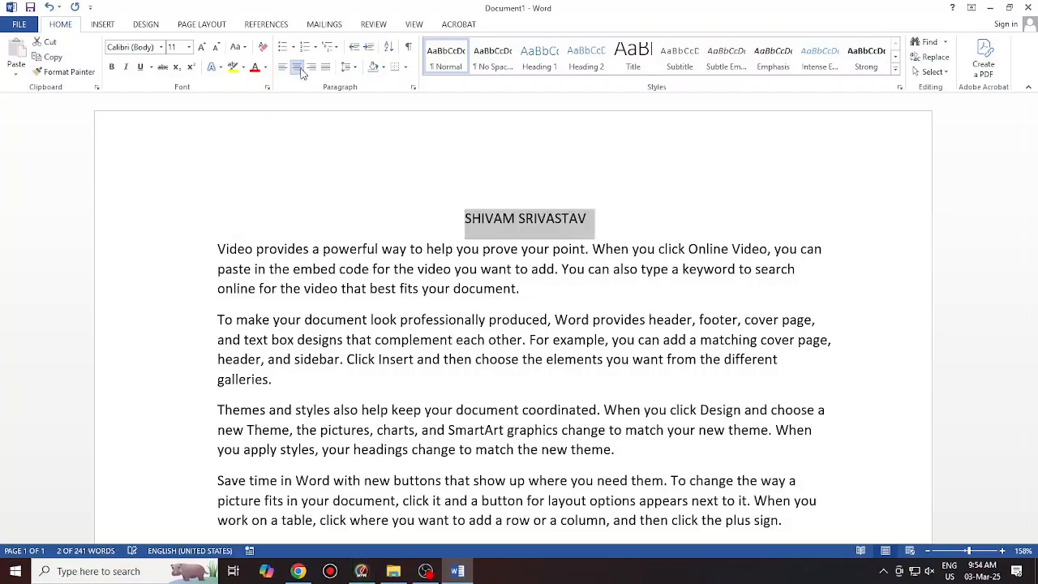
{"action": "left_click", "coordinate": [312, 70]}
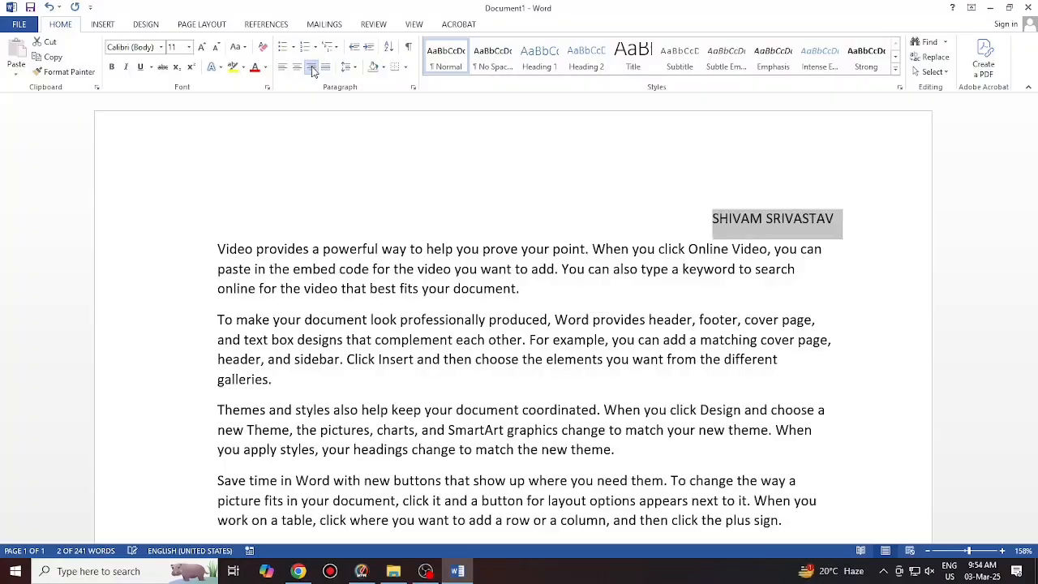
{"action": "left_click", "coordinate": [282, 70]}
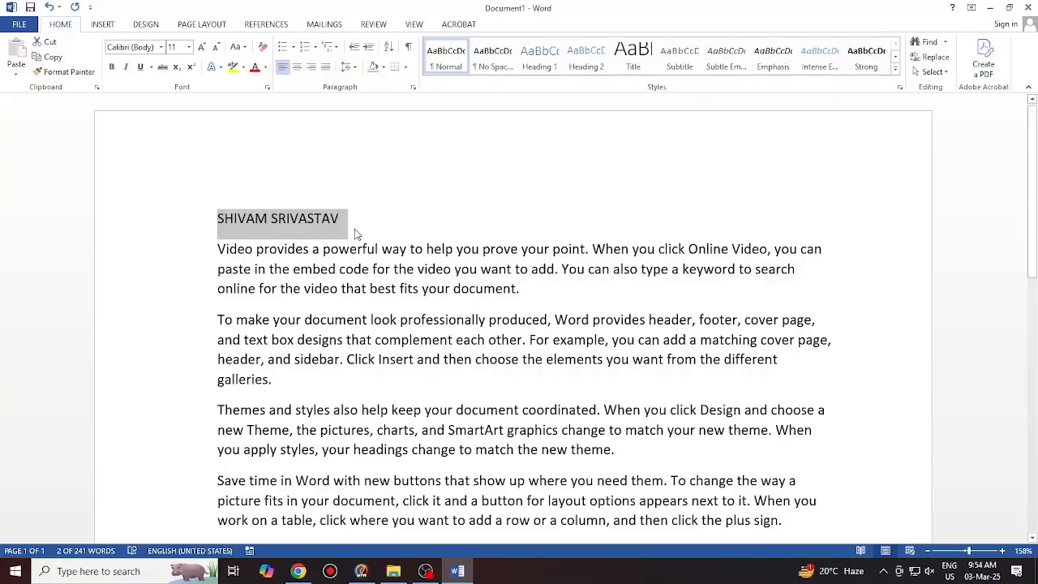
{"action": "left_click", "coordinate": [356, 289]}
{"action": "left_click_drag", "start_coordinate": [341, 208], "coordinate": [199, 223]}
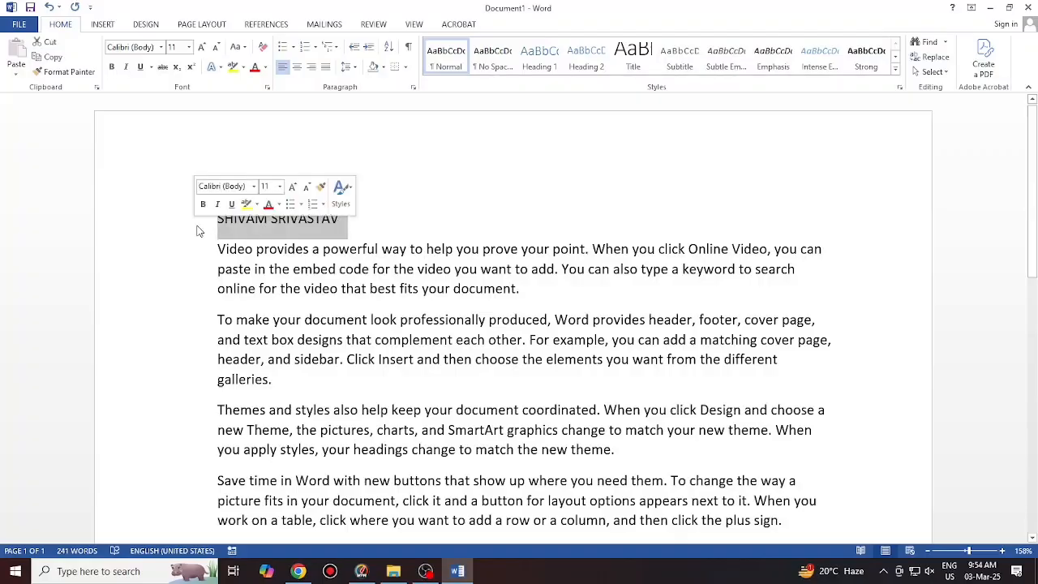
{"action": "key", "text": "BackSpace"}
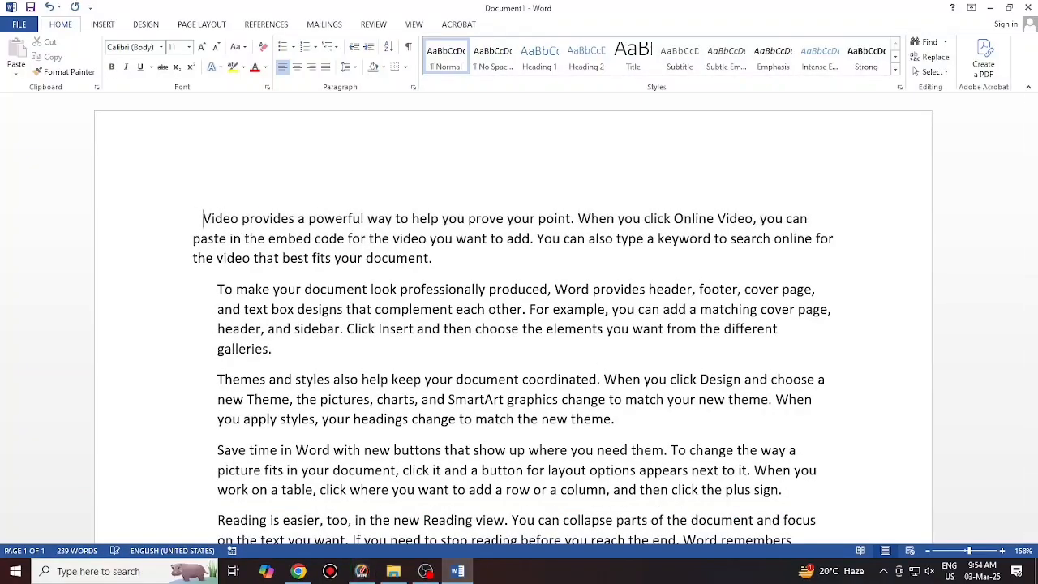
Undo the first paragraph's indent change and close the Typing Meter popup
{"action": "key", "text": "ctrl+z"}
{"action": "key", "text": "ctrl+z"}
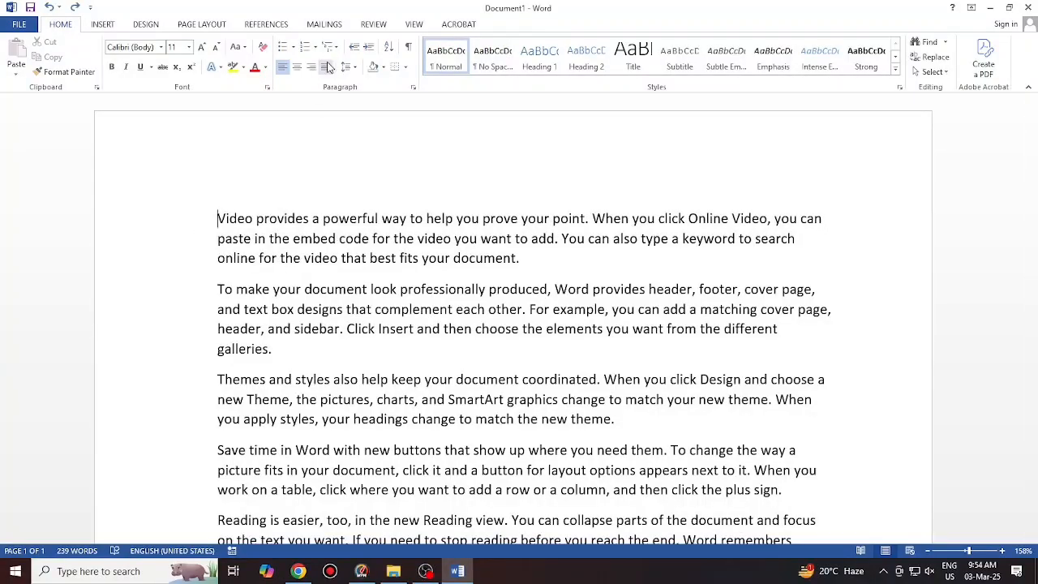
{"action": "scroll", "coordinate": [643, 333], "scroll_direction": "down", "scroll_amount": 1}
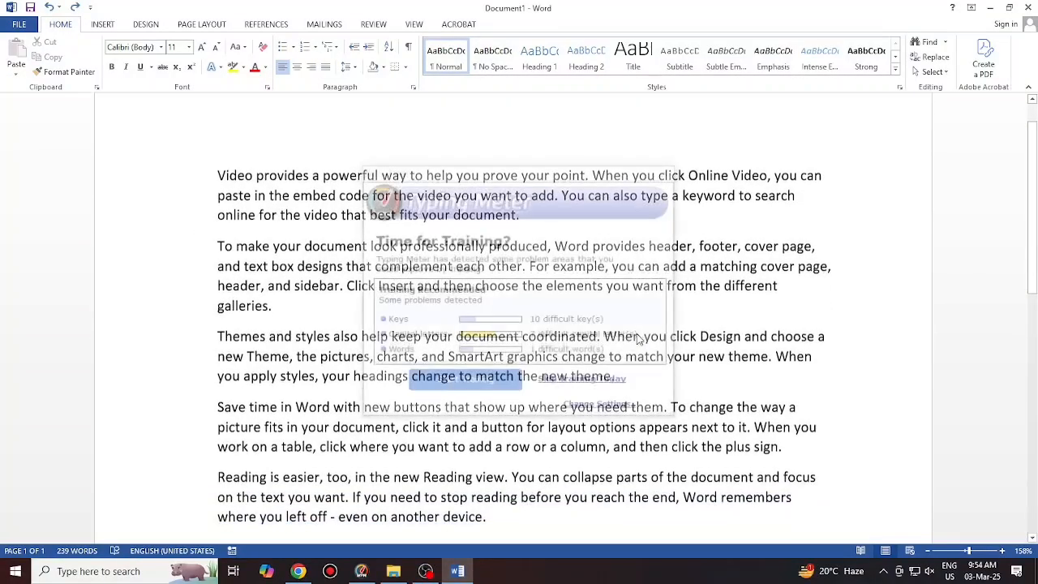
{"action": "left_click", "coordinate": [669, 170]}
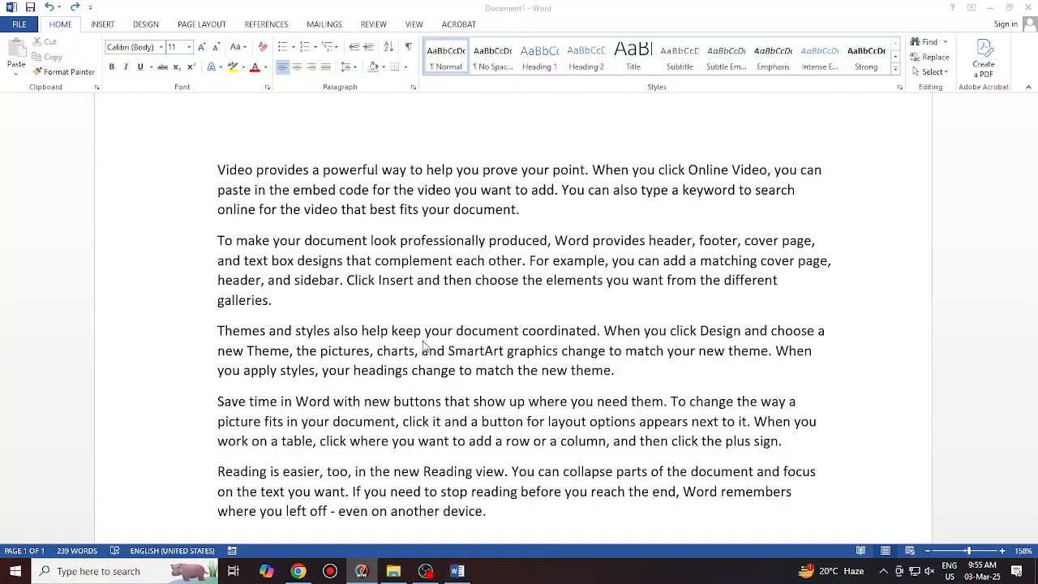
{"action": "scroll", "coordinate": [807, 211], "scroll_direction": "down", "scroll_amount": 3}
Select the whole document with Ctrl+A and justify all five paragraphs
{"action": "scroll", "coordinate": [797, 306], "scroll_direction": "down", "scroll_amount": 4}
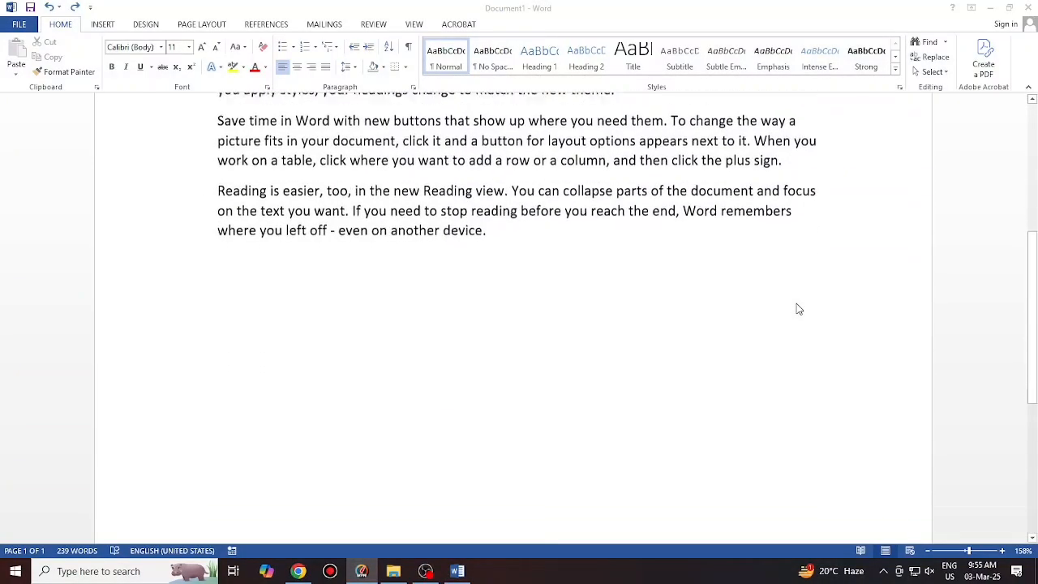
{"action": "scroll", "coordinate": [798, 308], "scroll_direction": "up", "scroll_amount": 8}
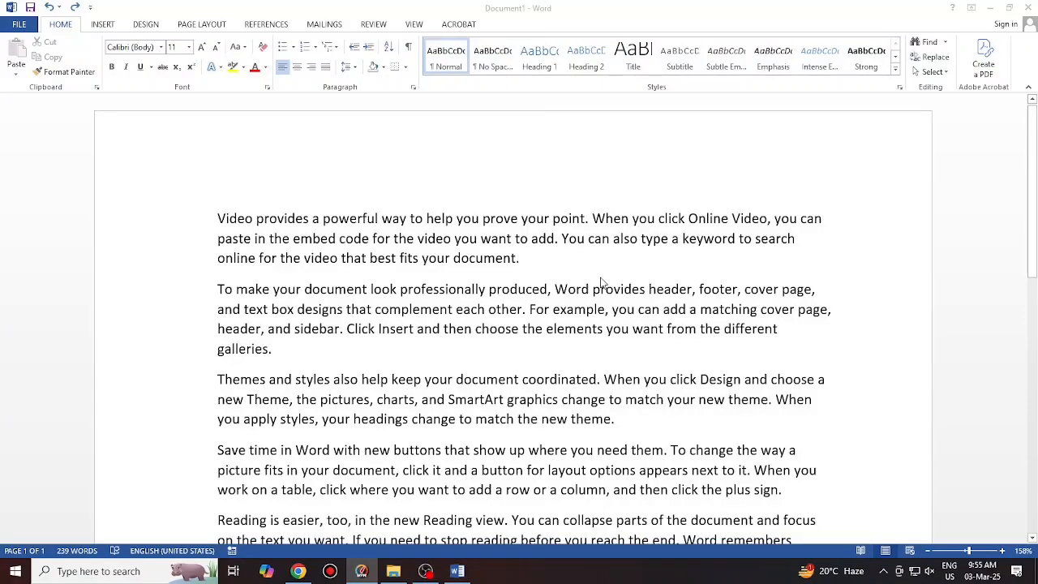
{"action": "left_click", "coordinate": [278, 258]}
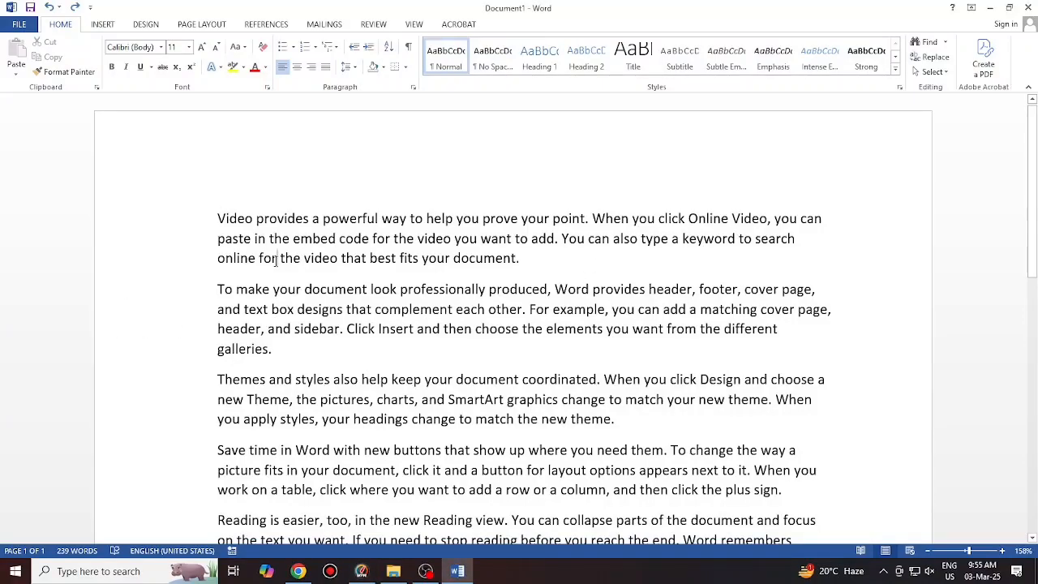
{"action": "key", "text": "ctrl+a"}
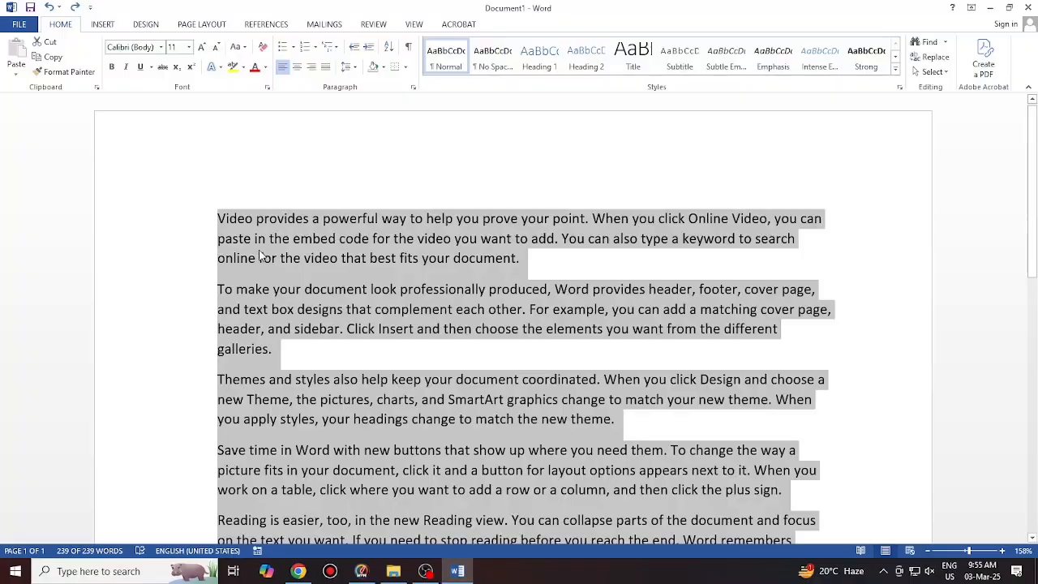
{"action": "left_click", "coordinate": [326, 66]}
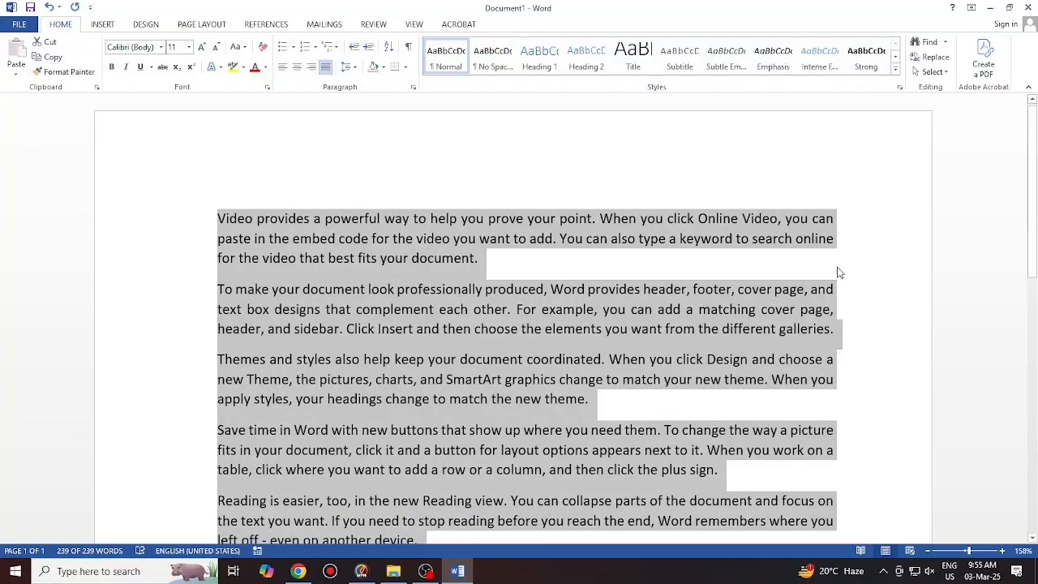
{"action": "scroll", "coordinate": [838, 274], "scroll_direction": "down", "scroll_amount": 2}
{"action": "scroll", "coordinate": [838, 274], "scroll_direction": "down", "scroll_amount": 2}
{"action": "scroll", "coordinate": [268, 240], "scroll_direction": "up", "scroll_amount": 5}
After browsing the spacing and highlight menus, apply Yellow shading to the selected paragraphs
{"action": "left_click", "coordinate": [346, 67]}
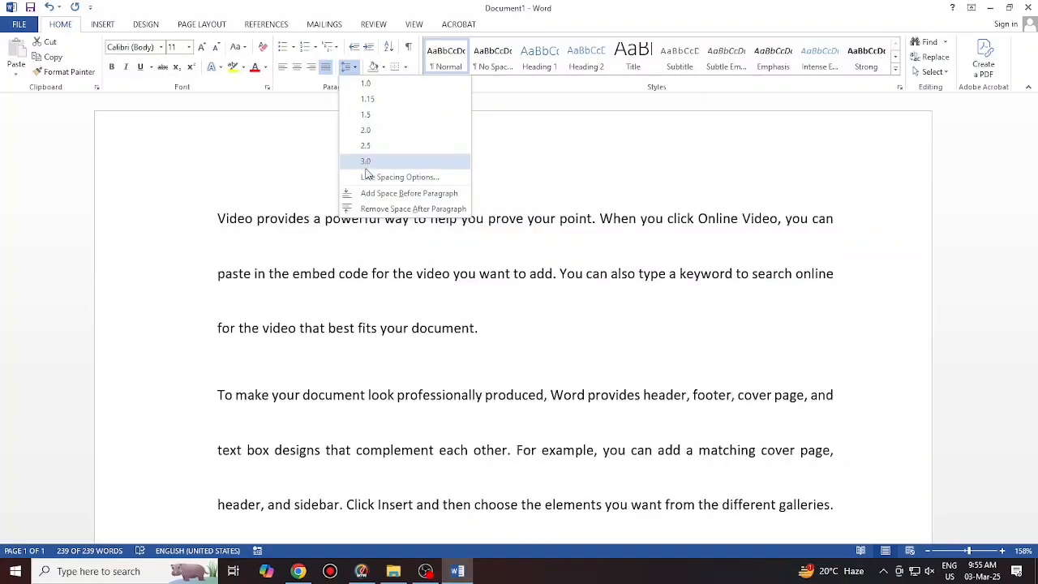
{"action": "key", "text": "Escape"}
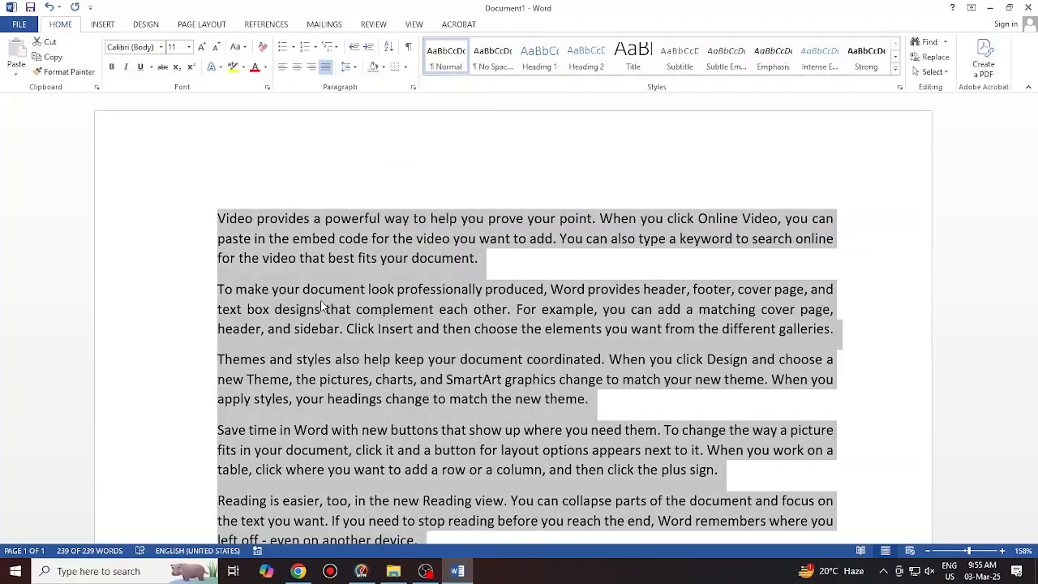
{"action": "left_click", "coordinate": [385, 69]}
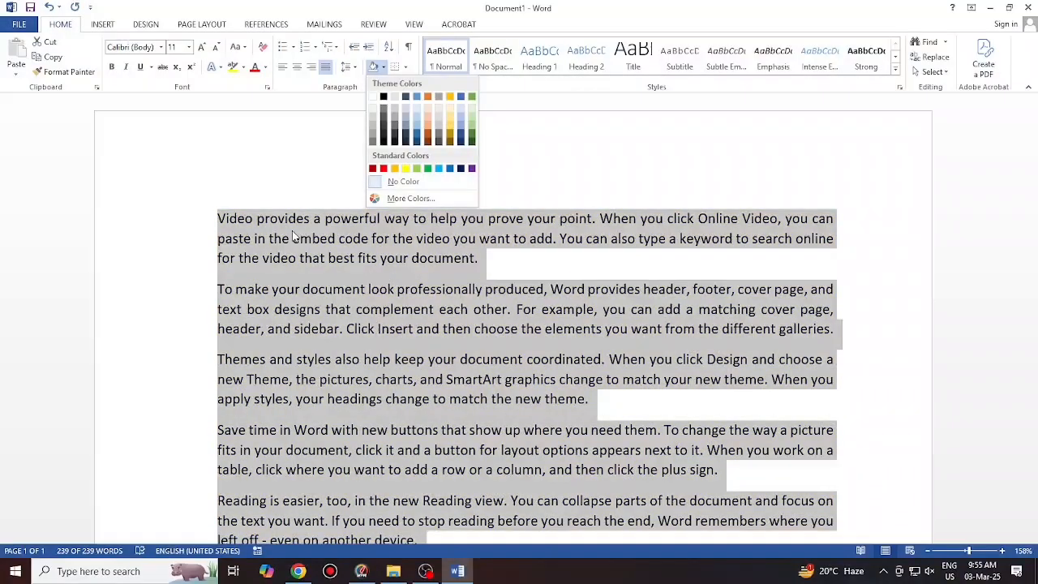
{"action": "key", "text": "Escape"}
{"action": "left_click", "coordinate": [242, 69]}
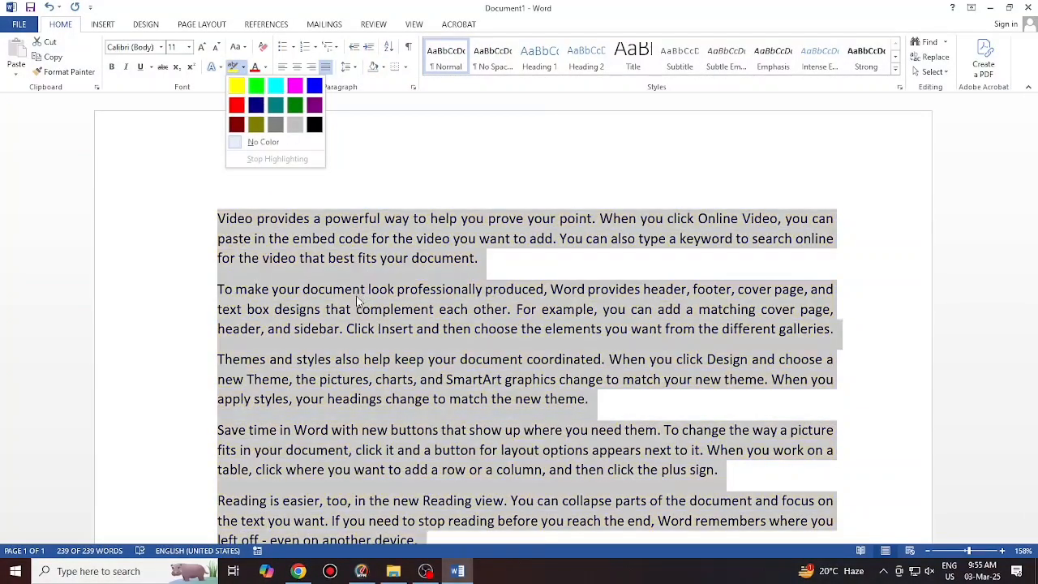
{"action": "left_click", "coordinate": [242, 67]}
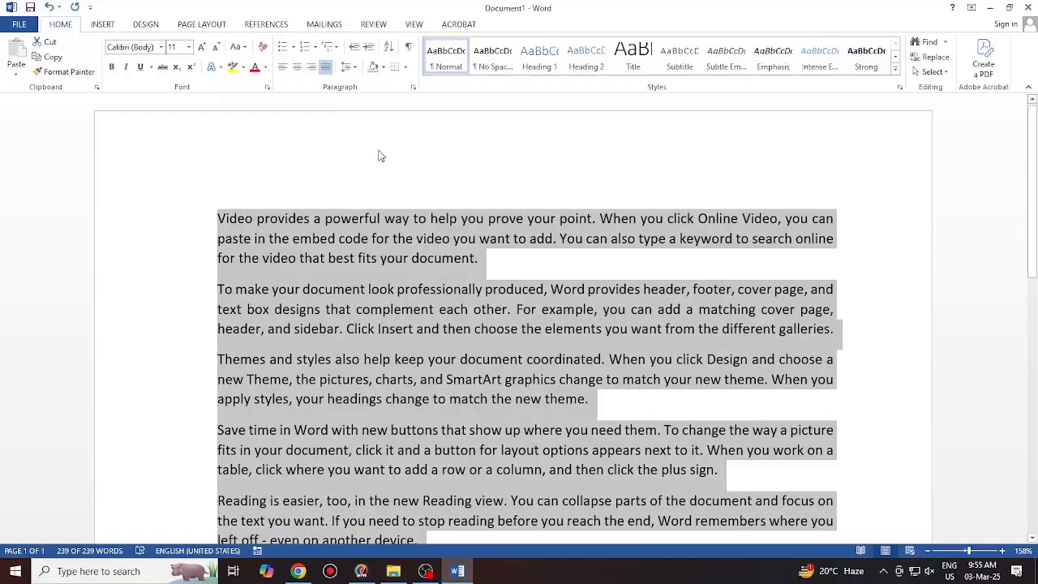
{"action": "left_click", "coordinate": [384, 69]}
{"action": "left_click", "coordinate": [405, 167]}
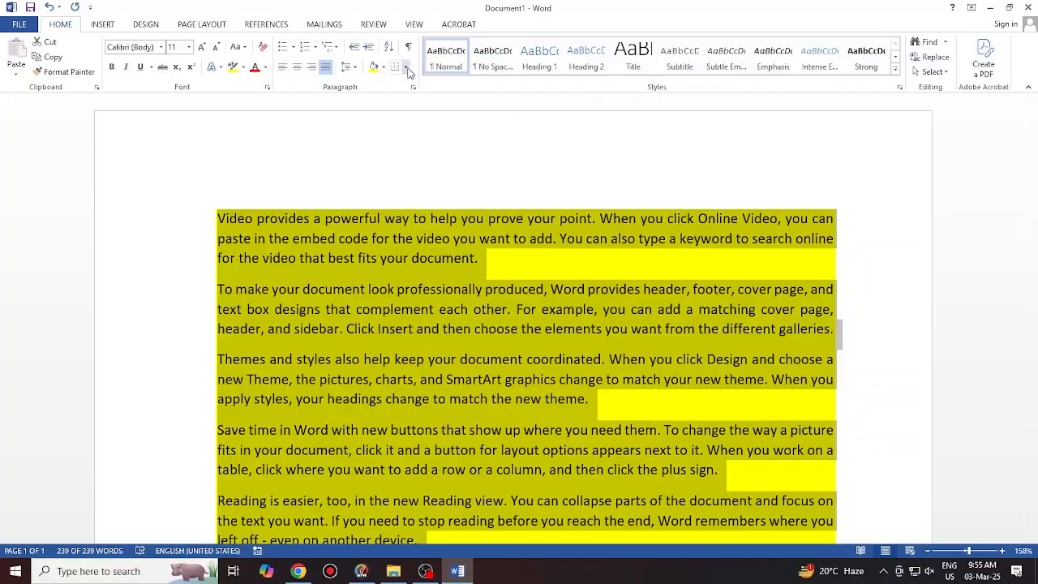
{"action": "left_click", "coordinate": [374, 239]}
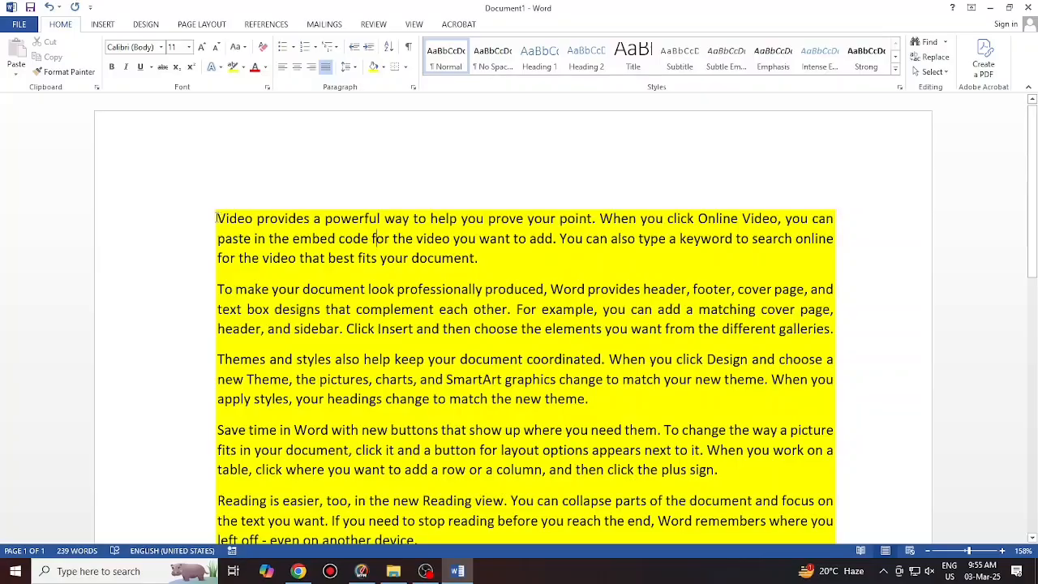
{"action": "left_click_drag", "start_coordinate": [215, 218], "coordinate": [487, 260]}
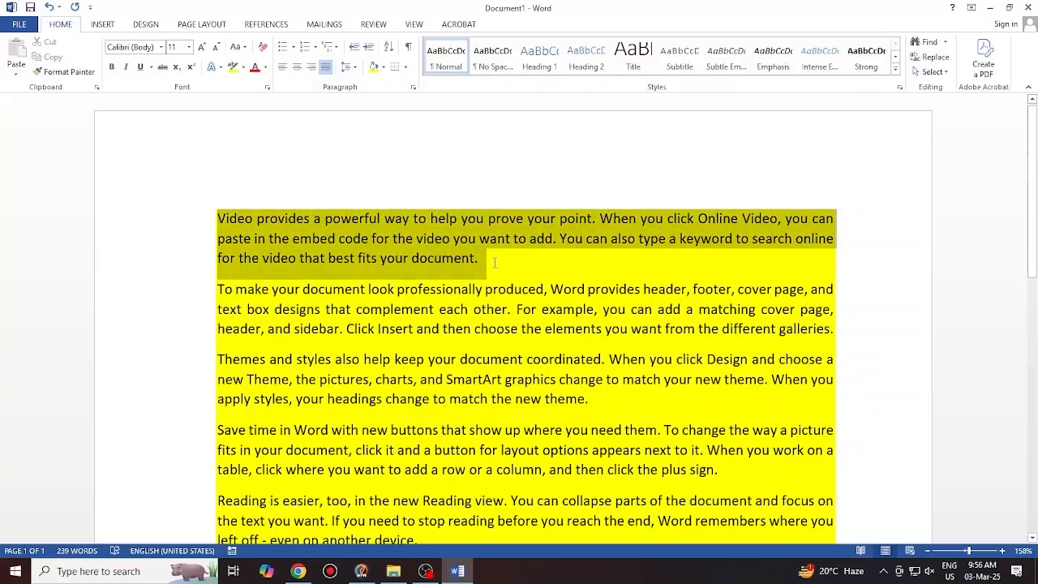
{"action": "left_click", "coordinate": [406, 66]}
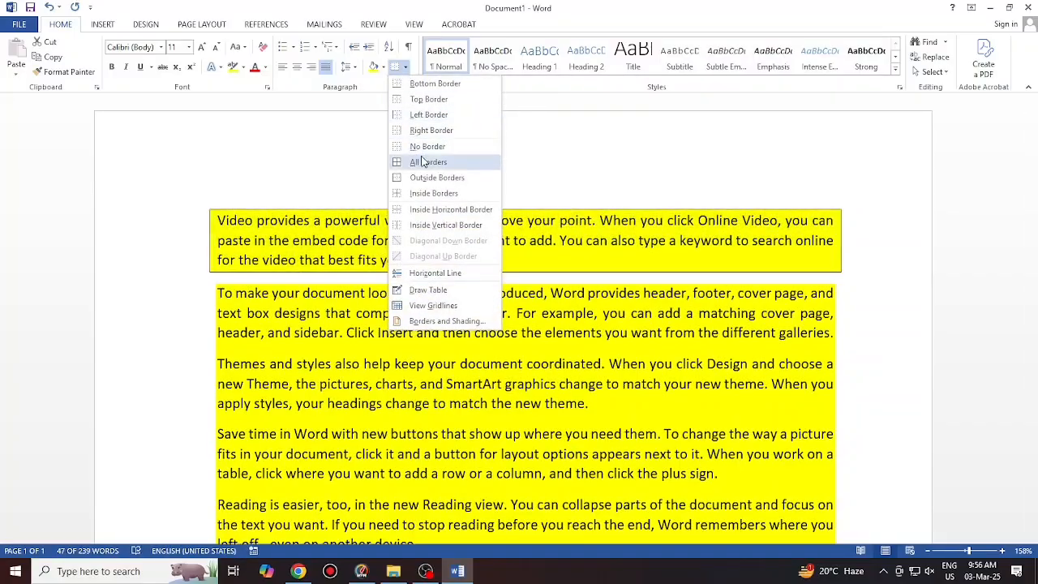
{"action": "left_click", "coordinate": [445, 321]}
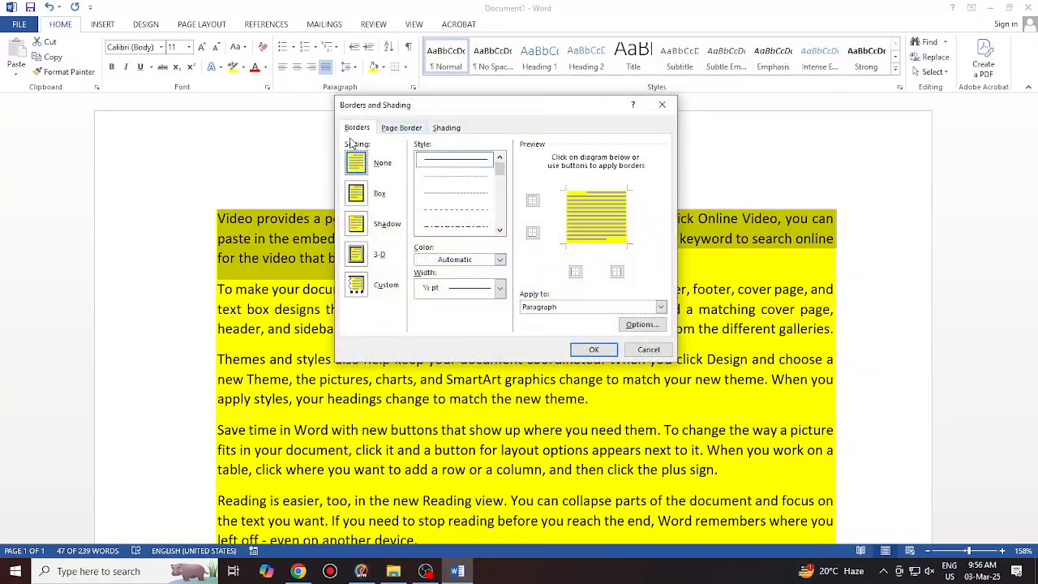
{"action": "left_click", "coordinate": [355, 195]}
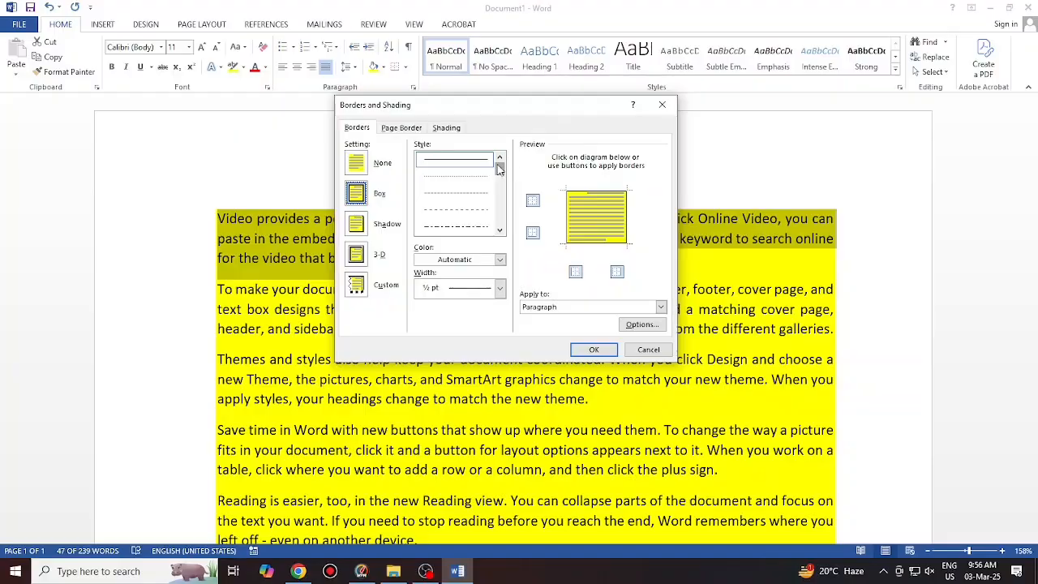
{"action": "left_click_drag", "start_coordinate": [498, 166], "coordinate": [498, 186]}
{"action": "left_click", "coordinate": [472, 174]}
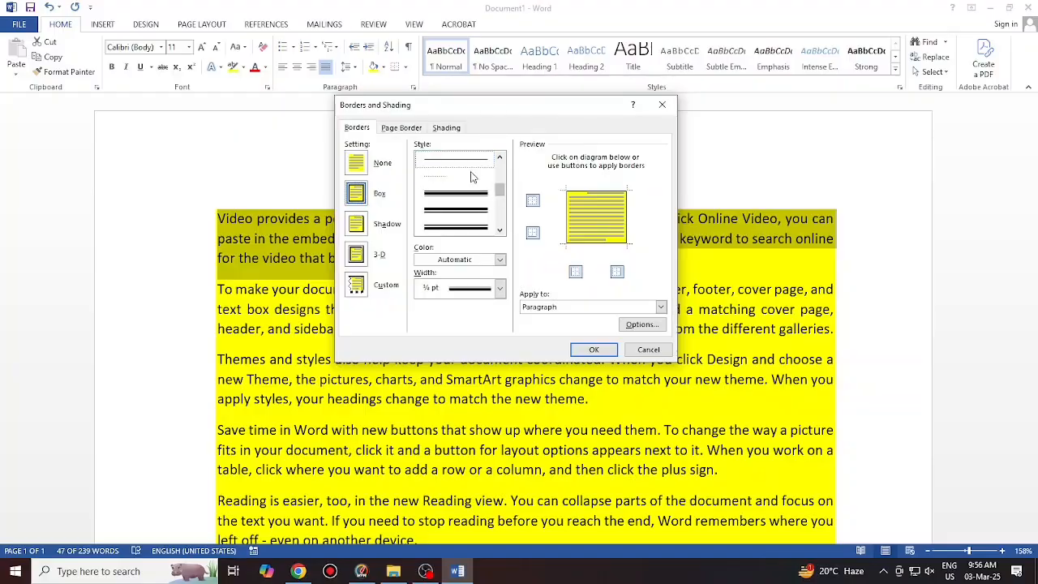
{"action": "left_click", "coordinate": [500, 260]}
{"action": "left_click", "coordinate": [431, 375]}
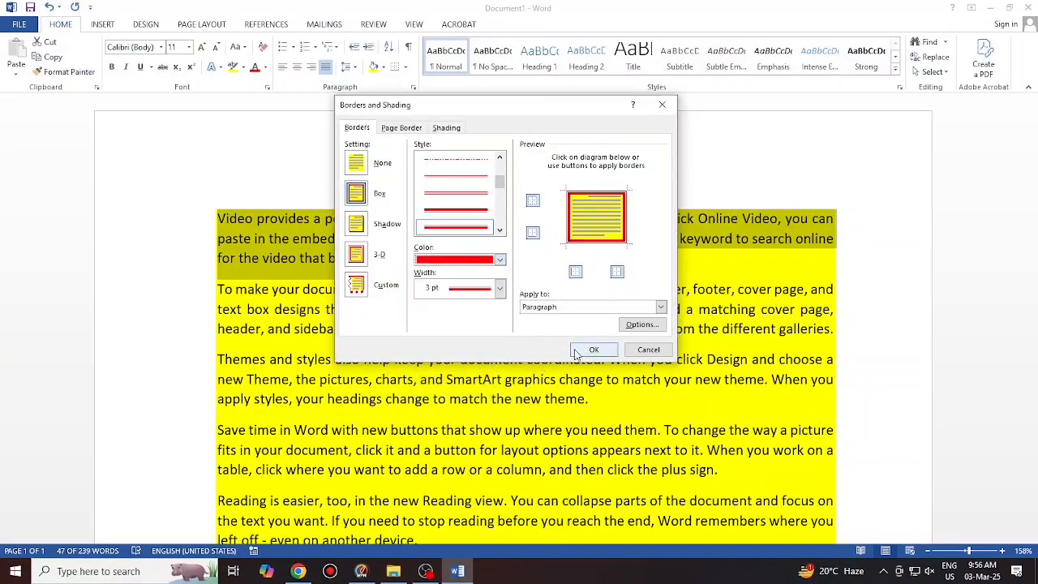
{"action": "left_click", "coordinate": [590, 349]}
{"action": "left_click", "coordinate": [437, 343]}
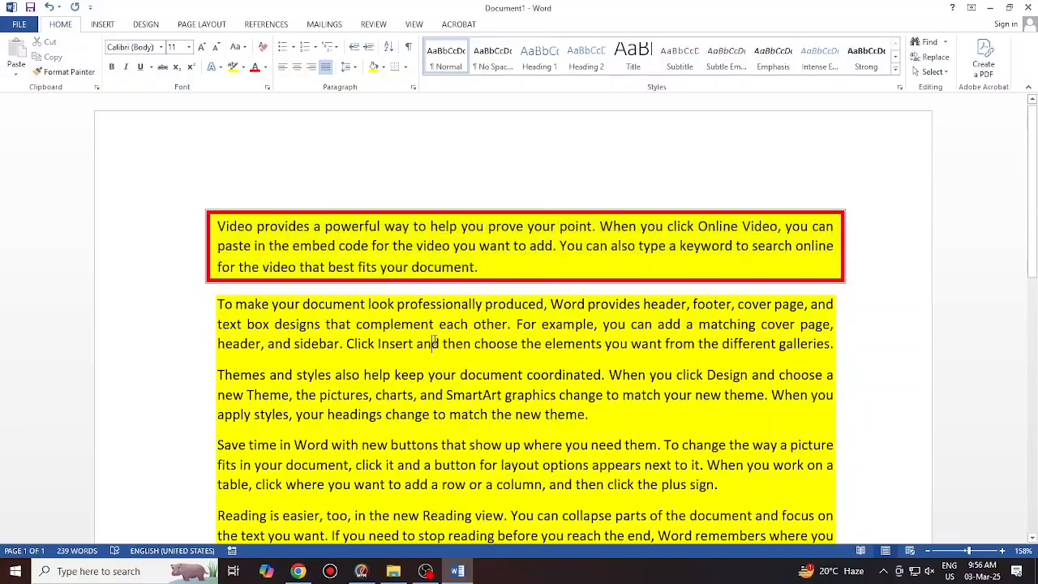
{"action": "key", "text": "ctrl+z"}
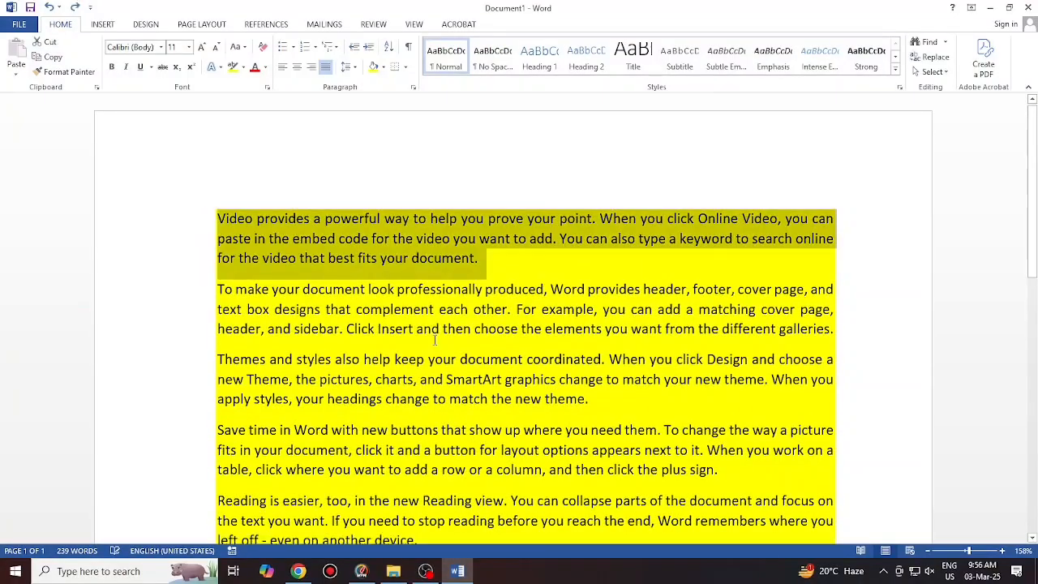
{"action": "key", "text": "ctrl+a"}
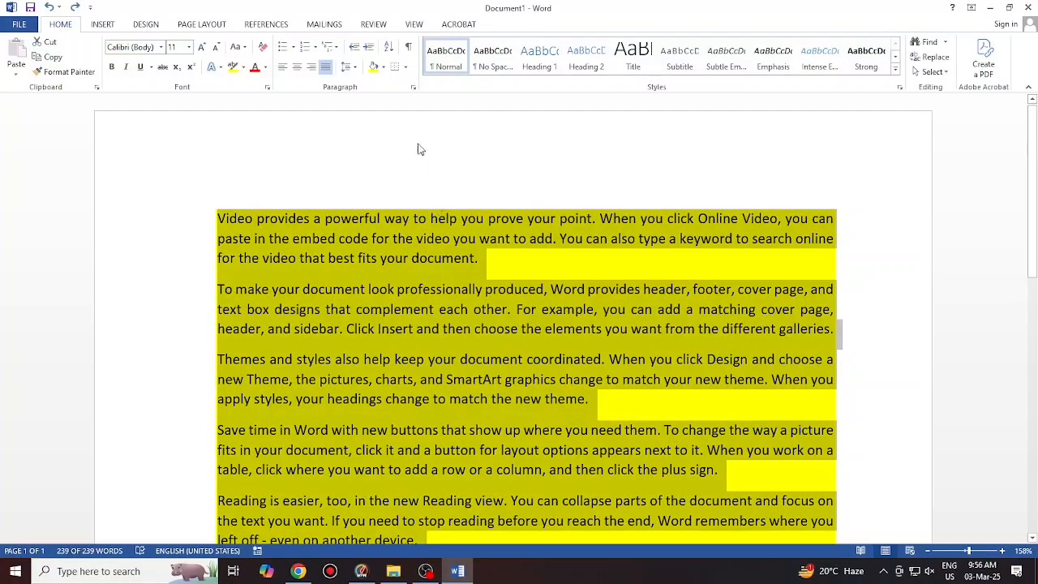
{"action": "left_click", "coordinate": [397, 66]}
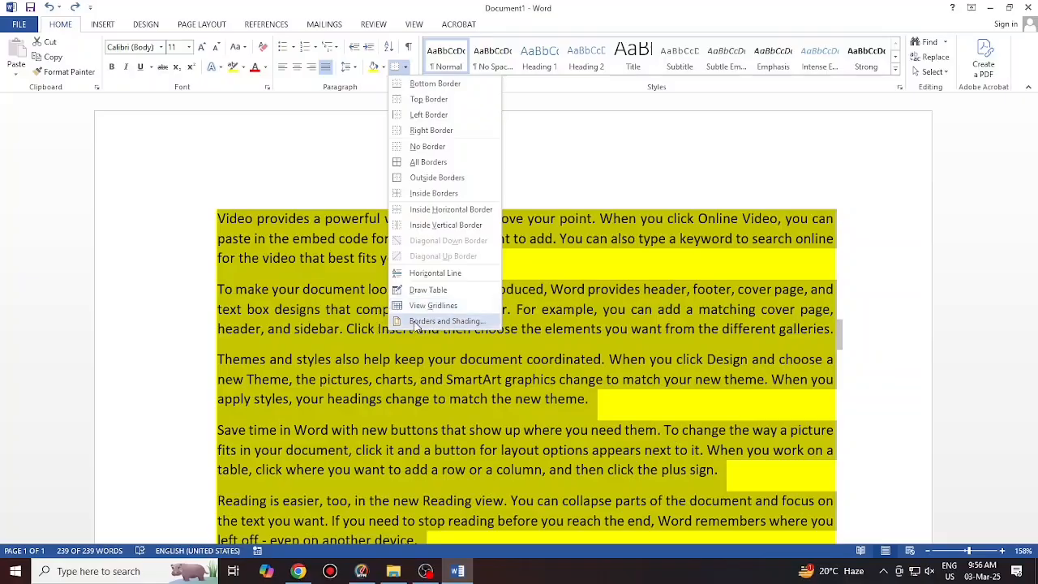
{"action": "left_click", "coordinate": [446, 322]}
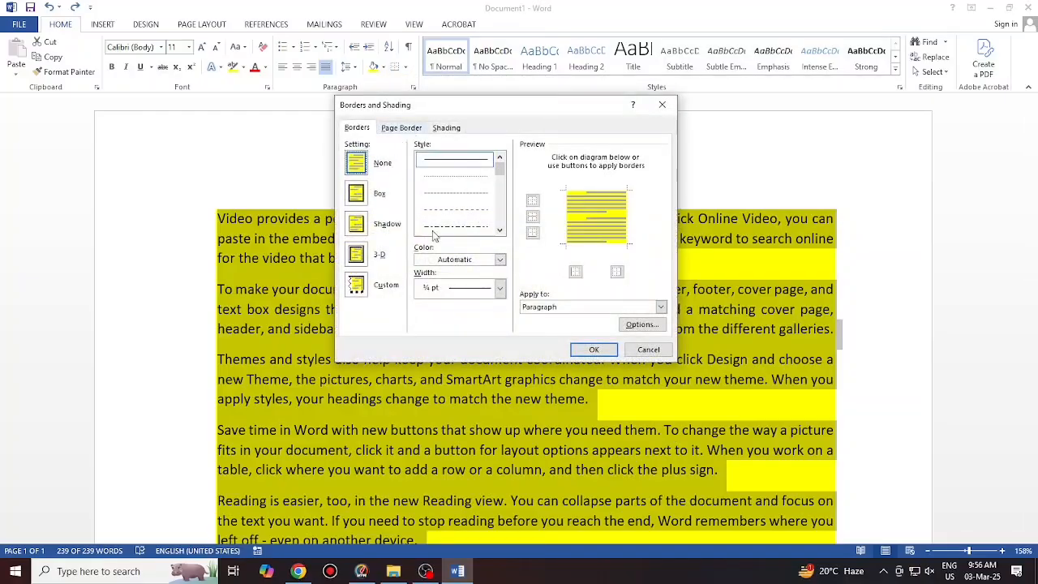
{"action": "left_click_drag", "start_coordinate": [500, 168], "coordinate": [501, 183]}
{"action": "left_click", "coordinate": [474, 197]}
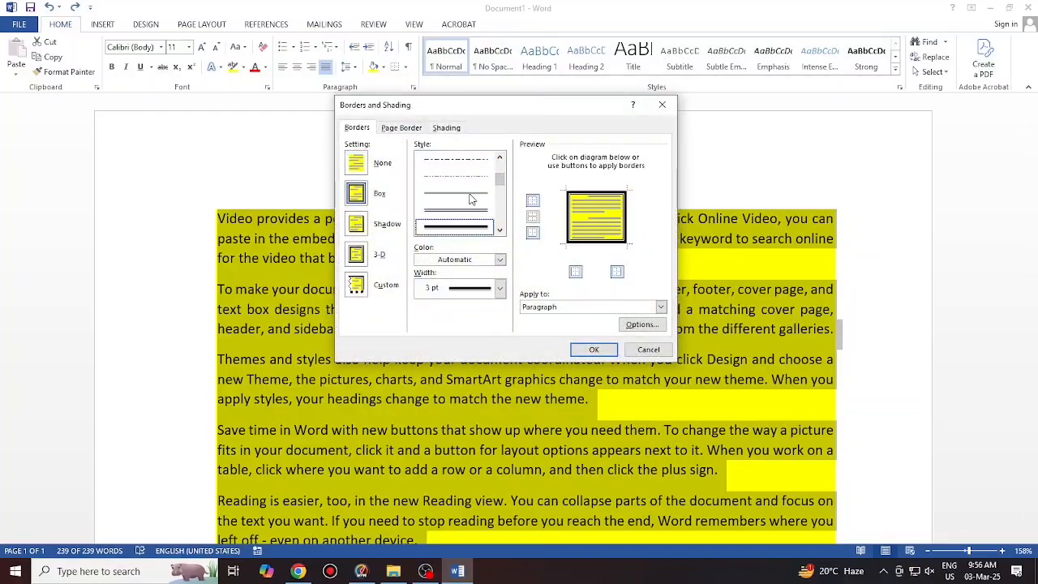
{"action": "left_click", "coordinate": [533, 218]}
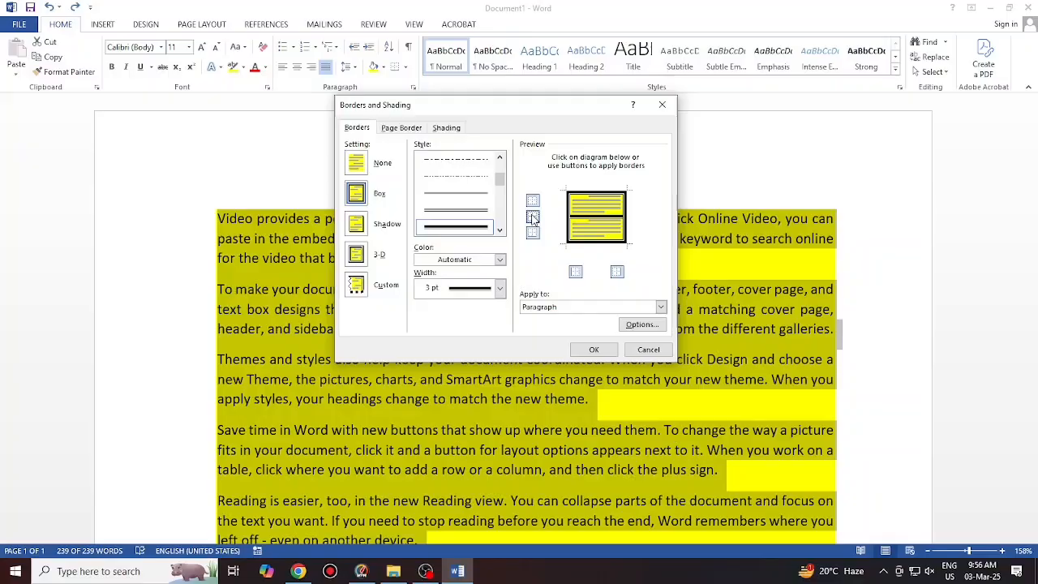
{"action": "left_click", "coordinate": [500, 259]}
{"action": "left_click", "coordinate": [433, 375]}
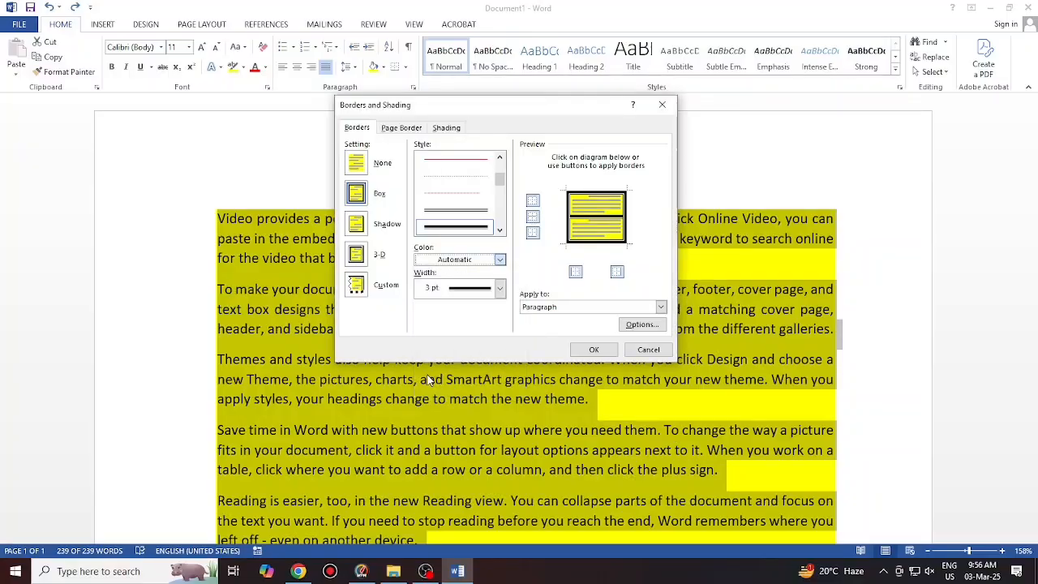
{"action": "left_click", "coordinate": [584, 350]}
{"action": "scroll", "coordinate": [577, 348], "scroll_direction": "down", "scroll_amount": 6}
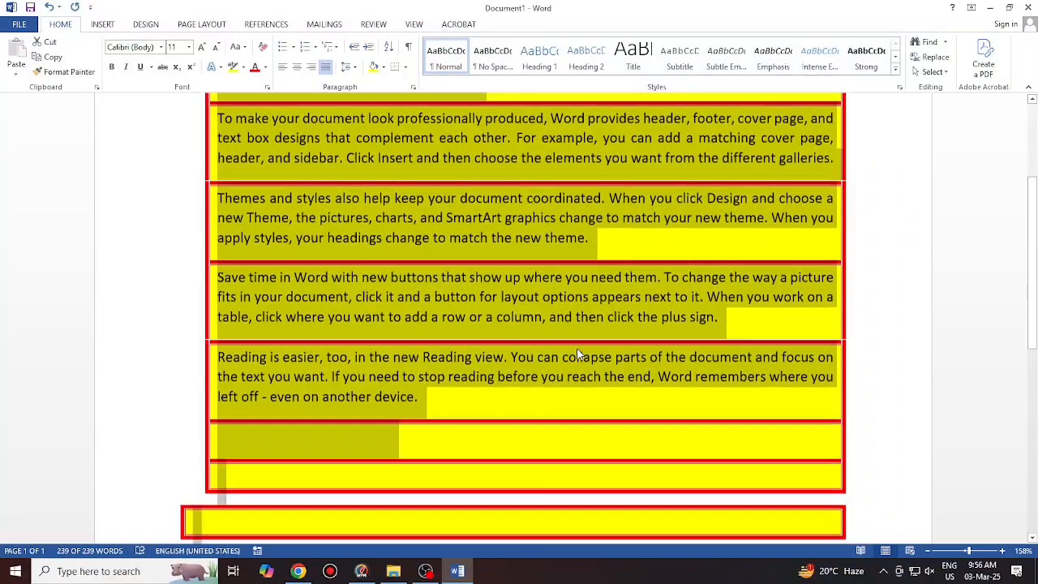
{"action": "scroll", "coordinate": [577, 348], "scroll_direction": "up", "scroll_amount": 4}
{"action": "scroll", "coordinate": [419, 307], "scroll_direction": "up", "scroll_amount": 2}
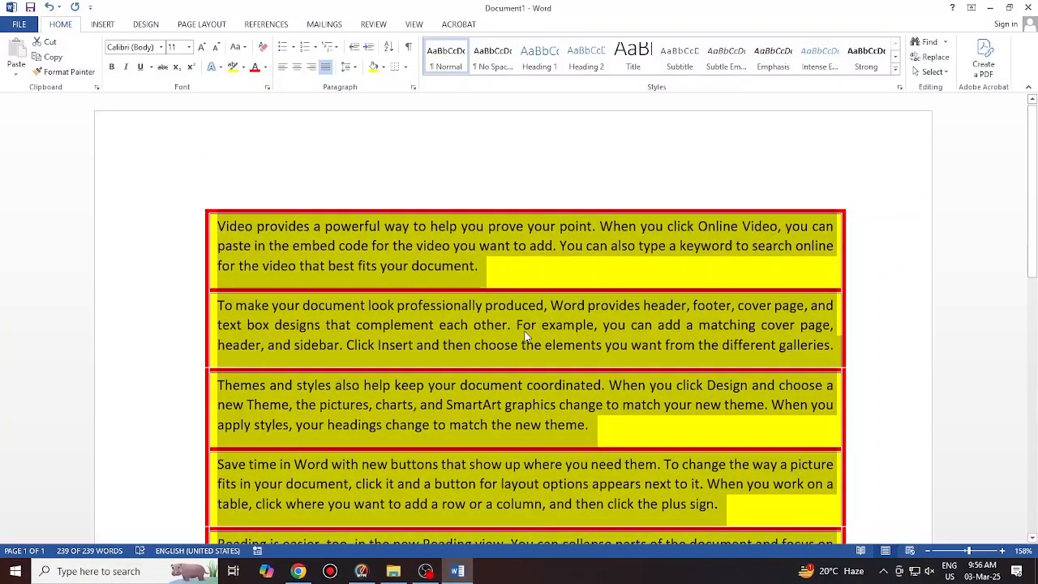
{"action": "key", "text": "ctrl+z"}
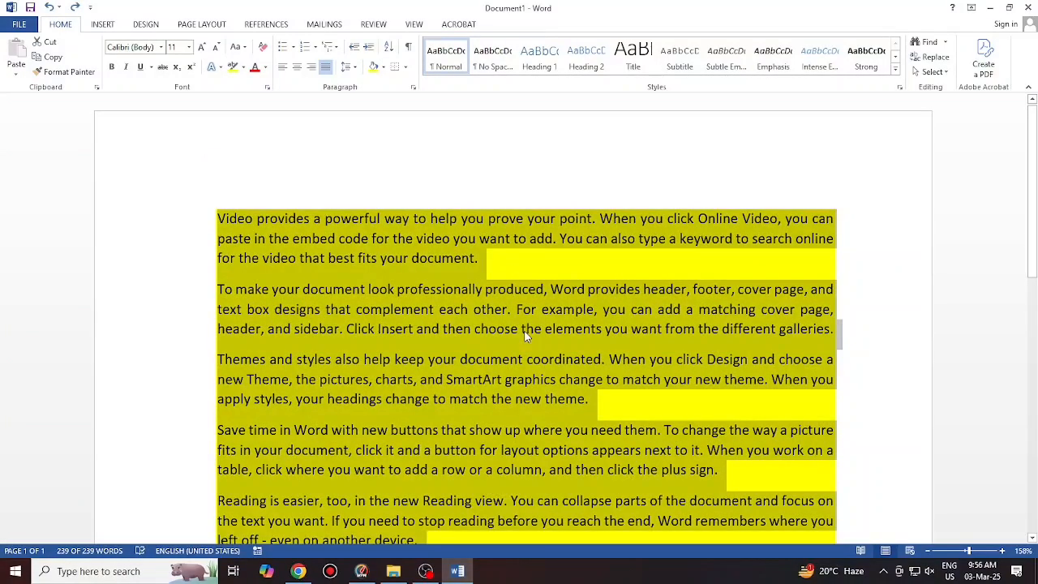
{"action": "left_click", "coordinate": [379, 239]}
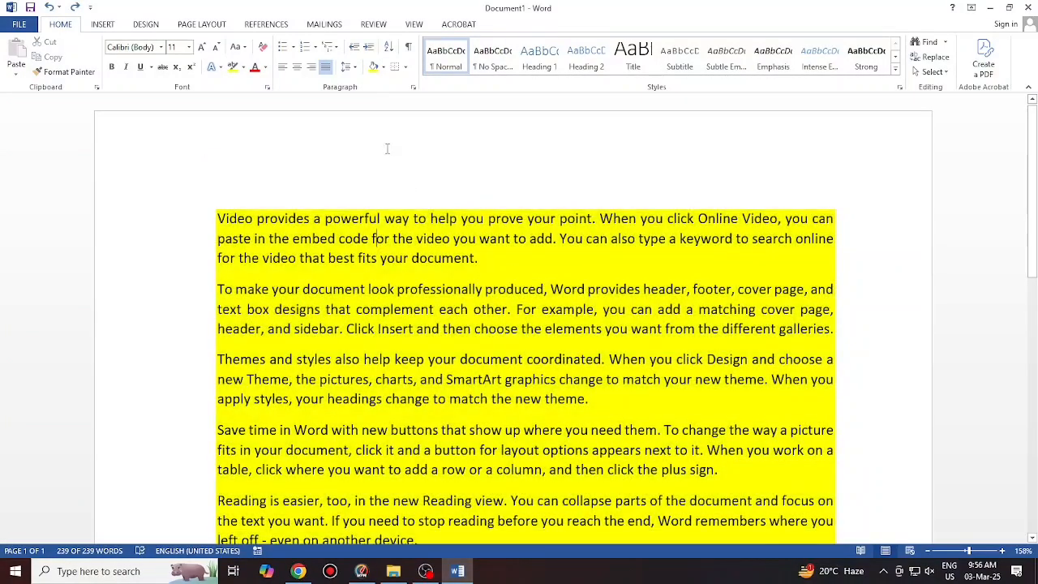
Put a thick double-line box border around the page
{"action": "left_click", "coordinate": [406, 67]}
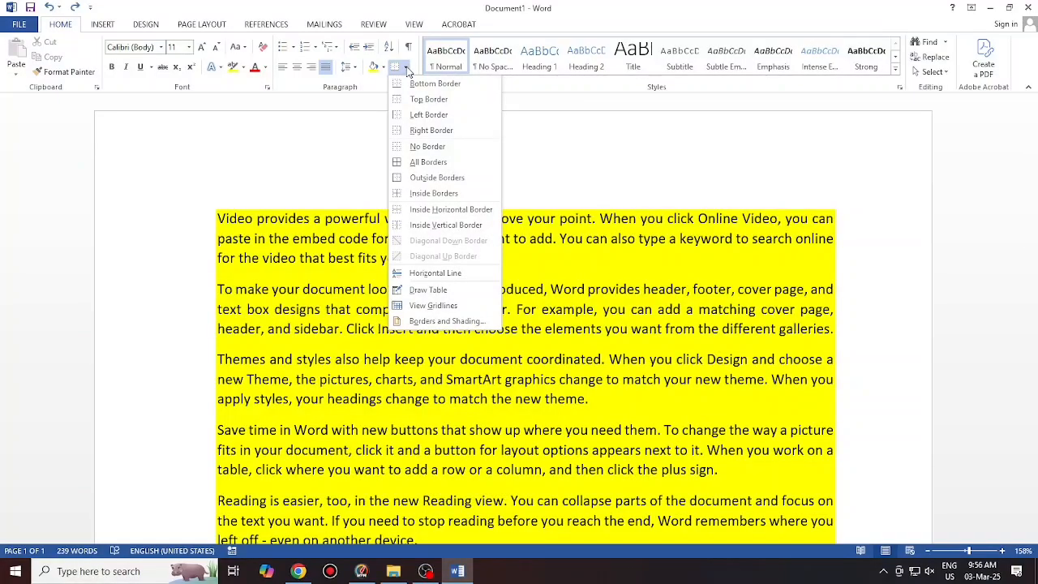
{"action": "left_click", "coordinate": [434, 322]}
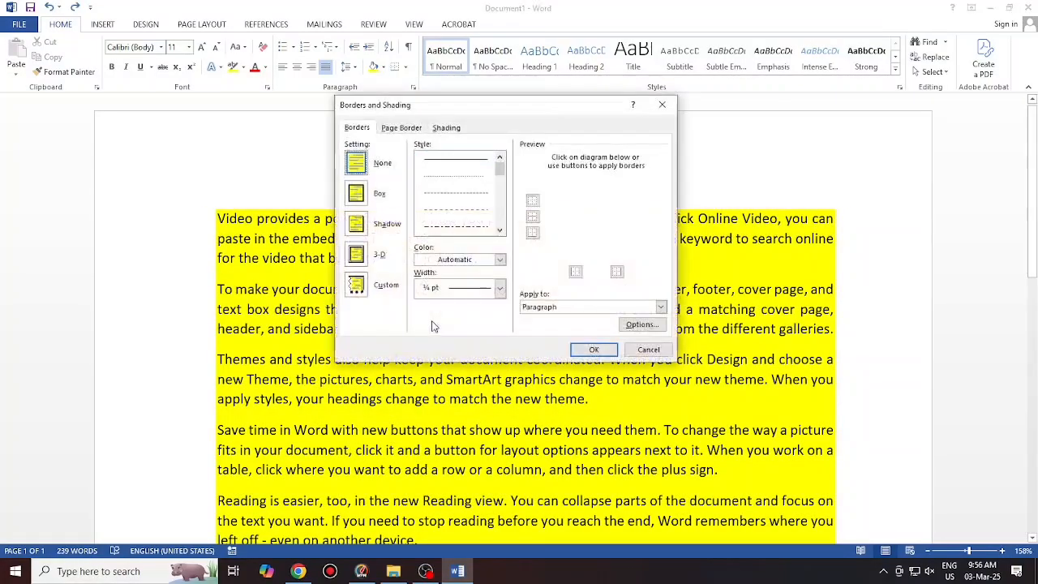
{"action": "left_click", "coordinate": [403, 128]}
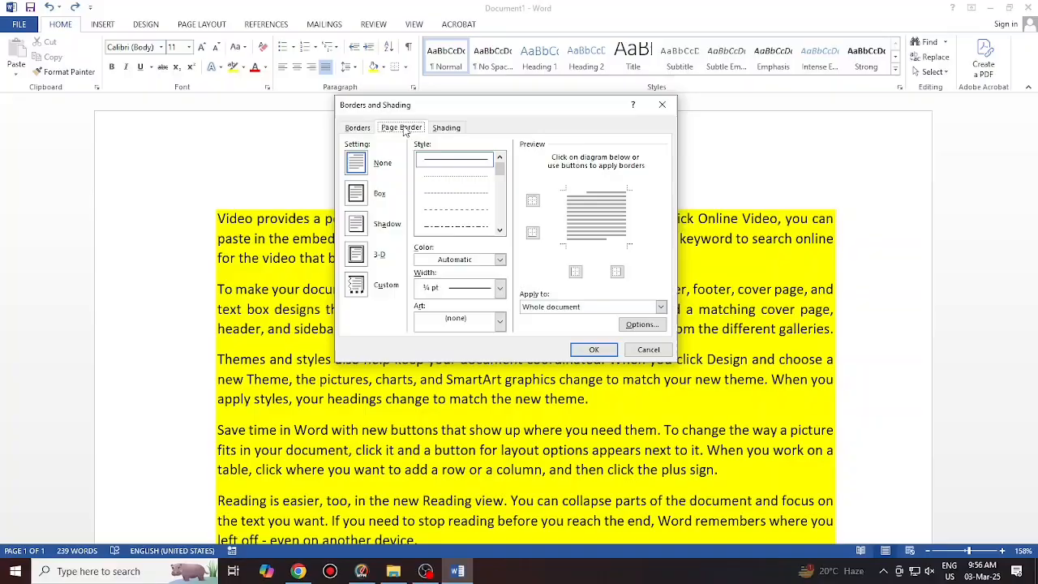
{"action": "left_click", "coordinate": [357, 193]}
{"action": "scroll", "coordinate": [491, 212], "scroll_direction": "down", "scroll_amount": 5}
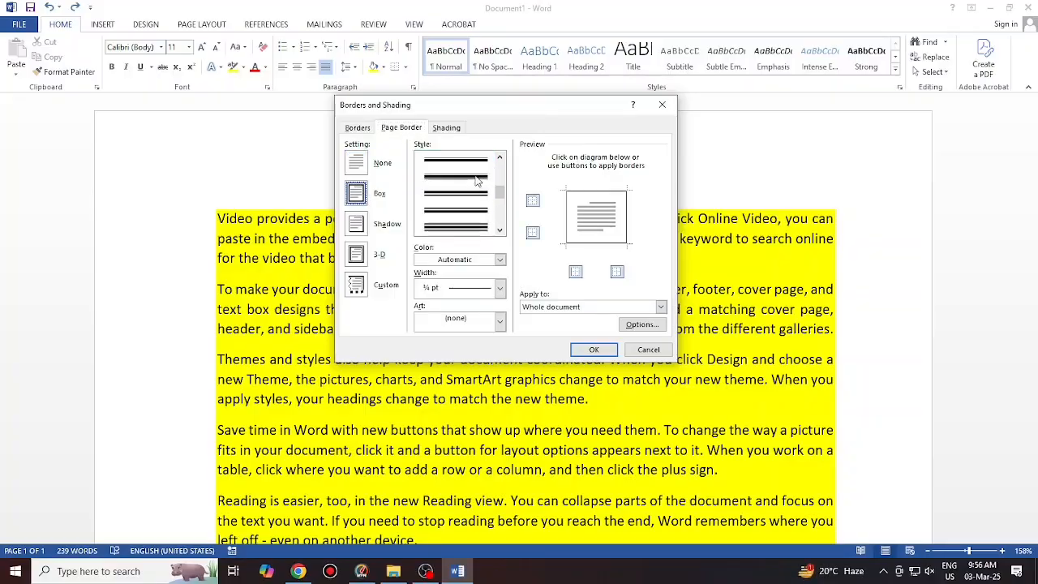
{"action": "left_click", "coordinate": [479, 182]}
{"action": "left_click", "coordinate": [595, 349]}
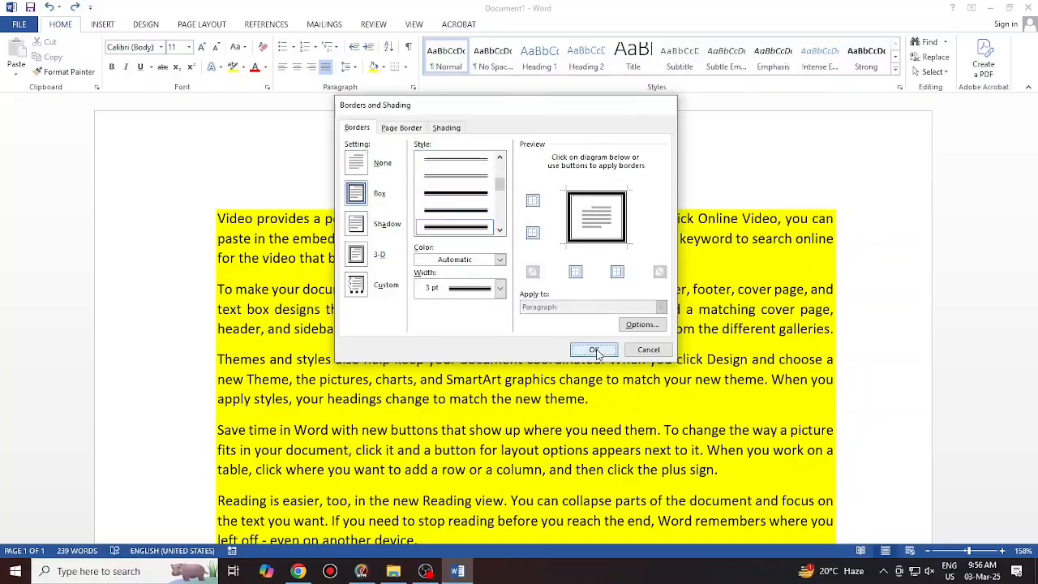
{"action": "scroll", "coordinate": [725, 258], "scroll_direction": "down", "scroll_amount": 8}
{"action": "scroll", "coordinate": [617, 285], "scroll_direction": "down", "scroll_amount": 2}
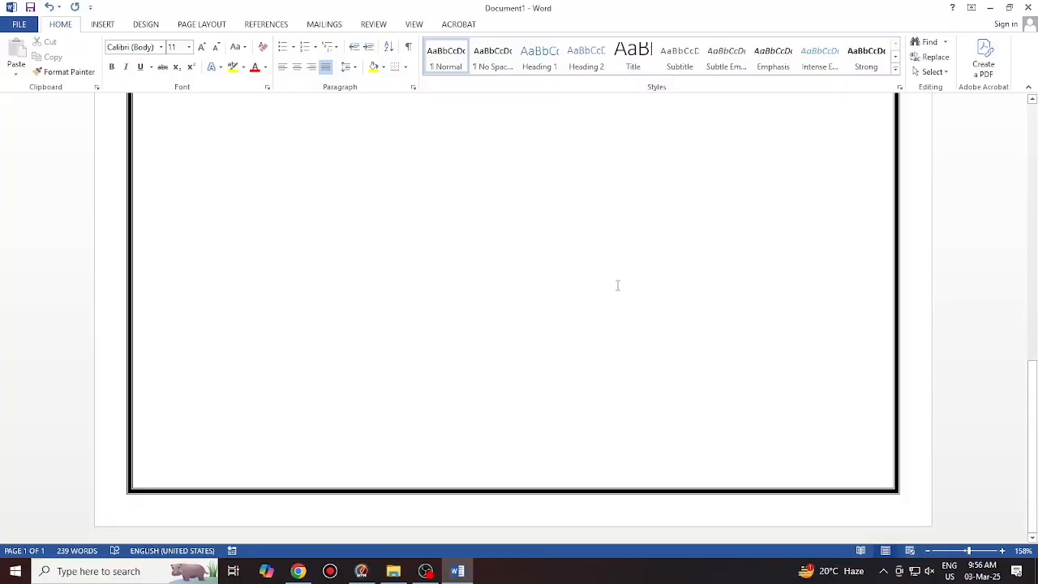
{"action": "scroll", "coordinate": [579, 306], "scroll_direction": "up", "scroll_amount": 10}
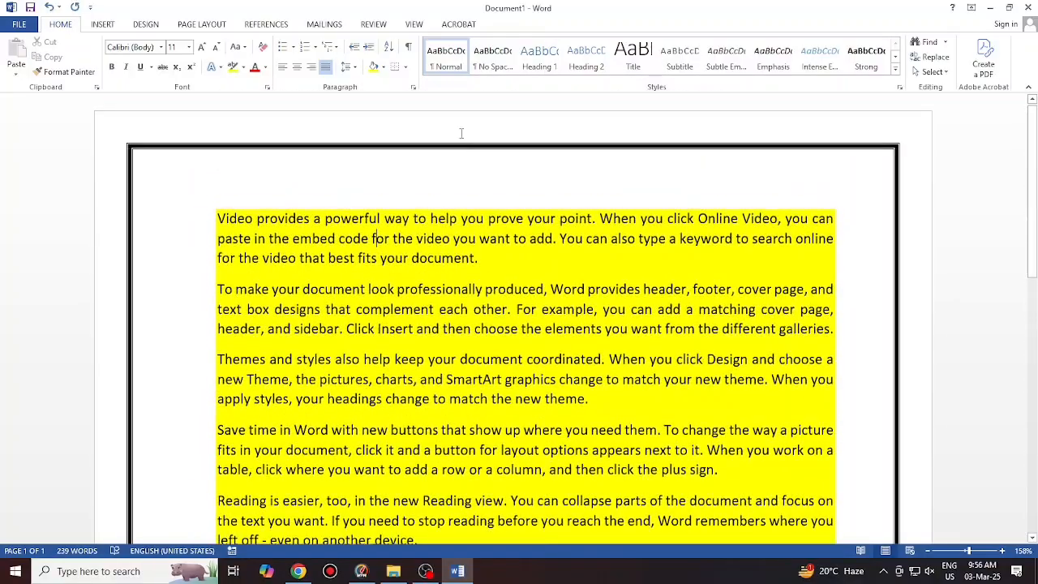
Replace the page border with the red apples border art
{"action": "left_click", "coordinate": [405, 67]}
{"action": "left_click", "coordinate": [448, 321]}
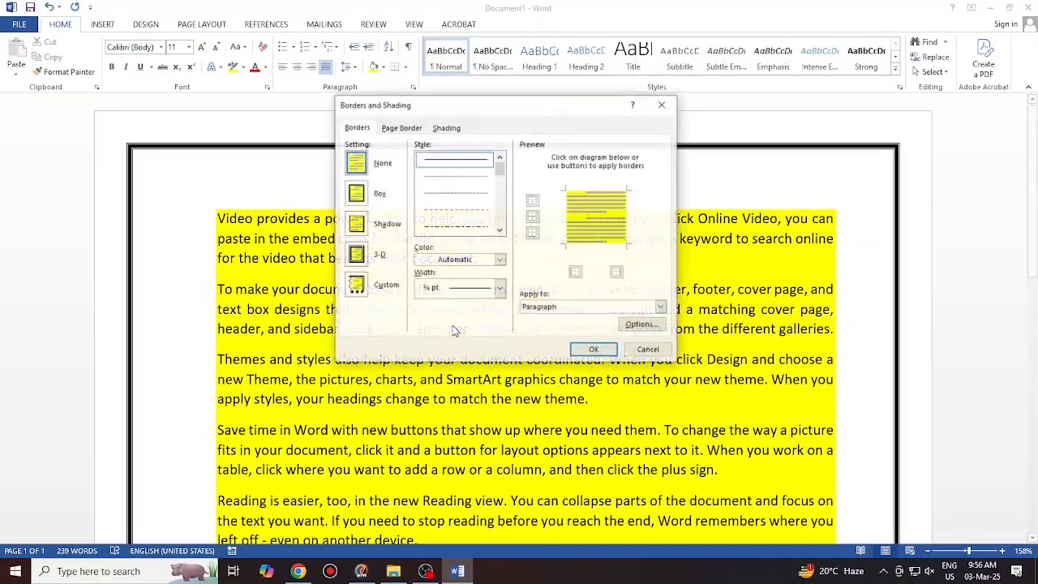
{"action": "left_click", "coordinate": [402, 127]}
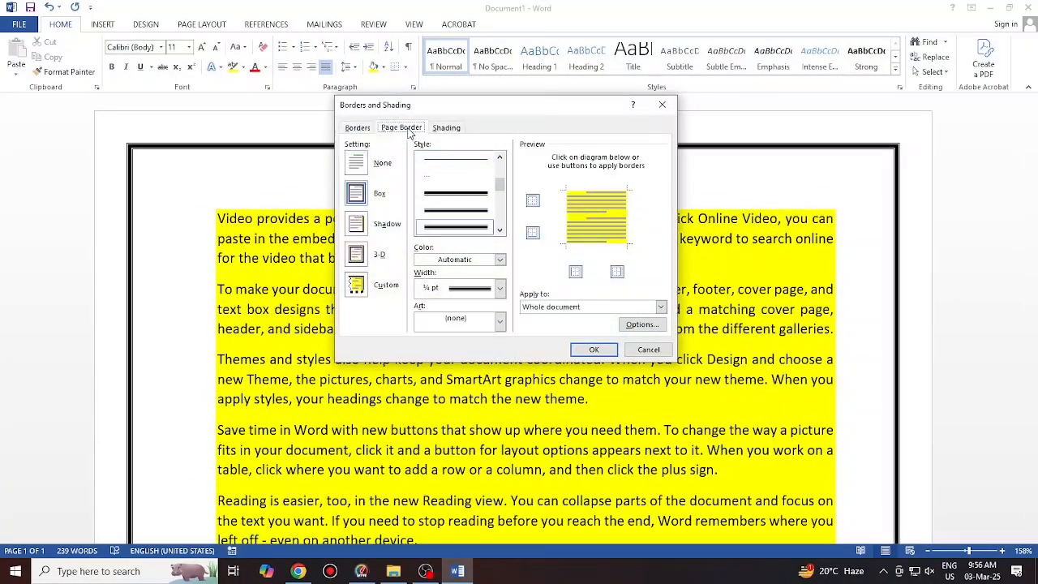
{"action": "left_click", "coordinate": [502, 323]}
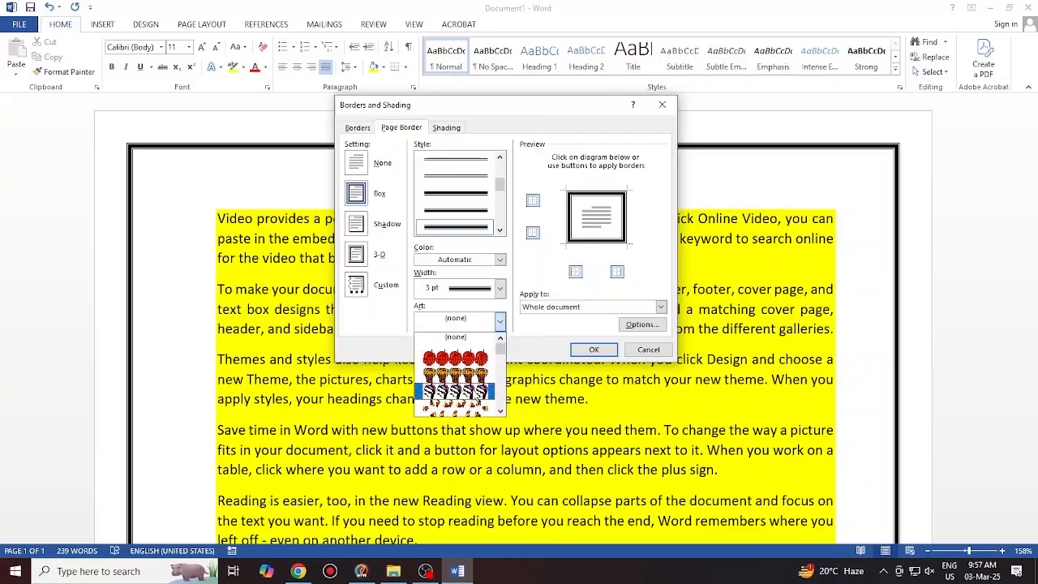
{"action": "scroll", "coordinate": [469, 405], "scroll_direction": "down", "scroll_amount": 1}
{"action": "scroll", "coordinate": [469, 397], "scroll_direction": "up", "scroll_amount": 4}
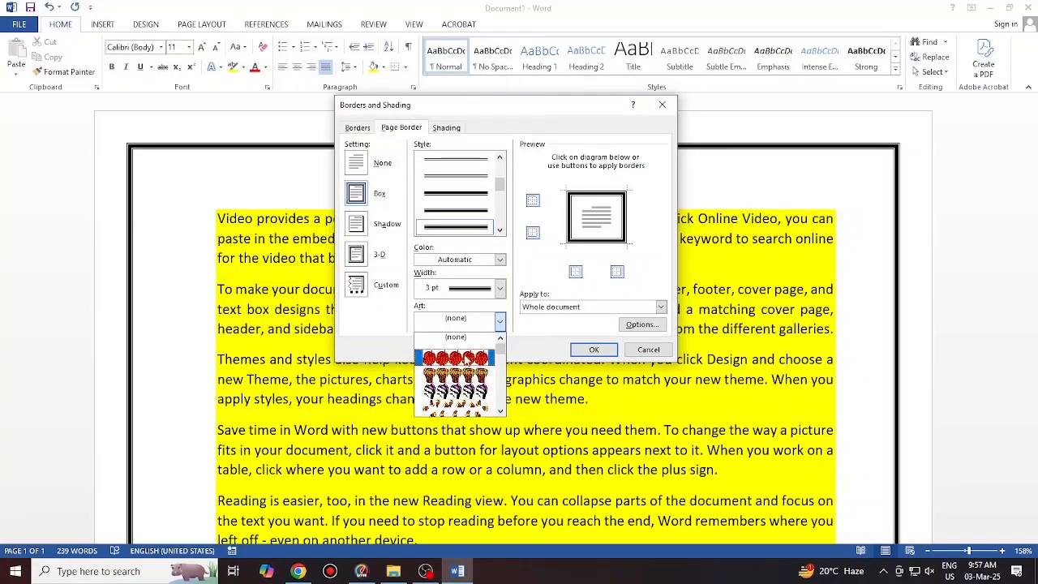
{"action": "left_click", "coordinate": [468, 357]}
{"action": "left_click", "coordinate": [594, 349]}
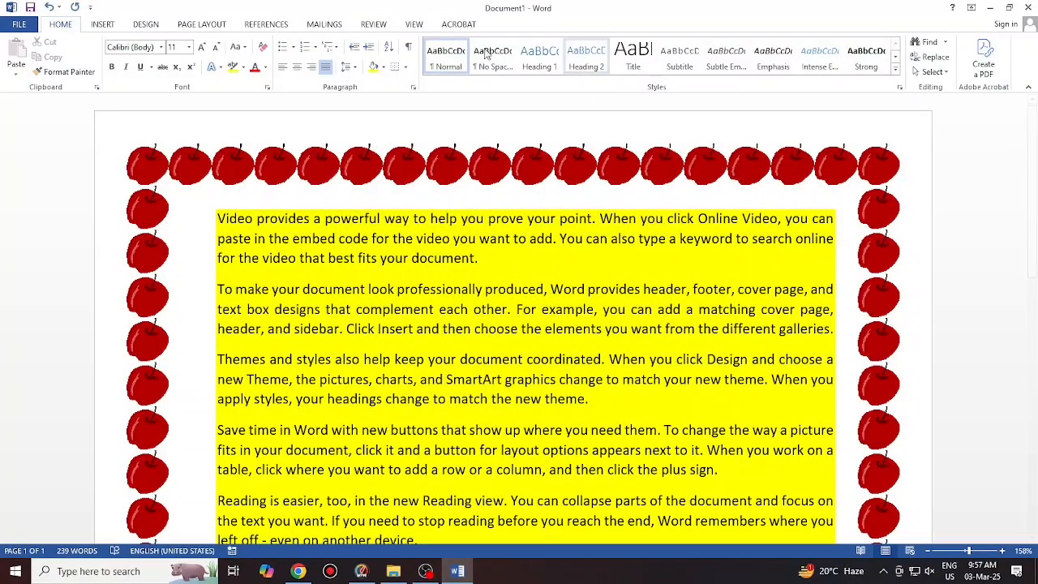
Check the paragraph settings and clear any paragraph border from the text
{"action": "left_click", "coordinate": [410, 88]}
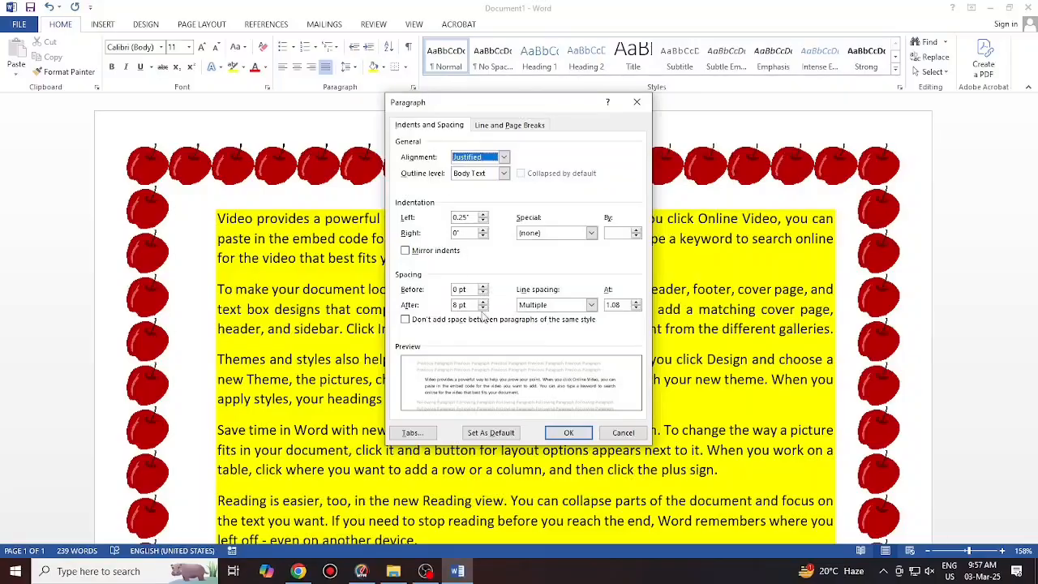
{"action": "left_click", "coordinate": [635, 102]}
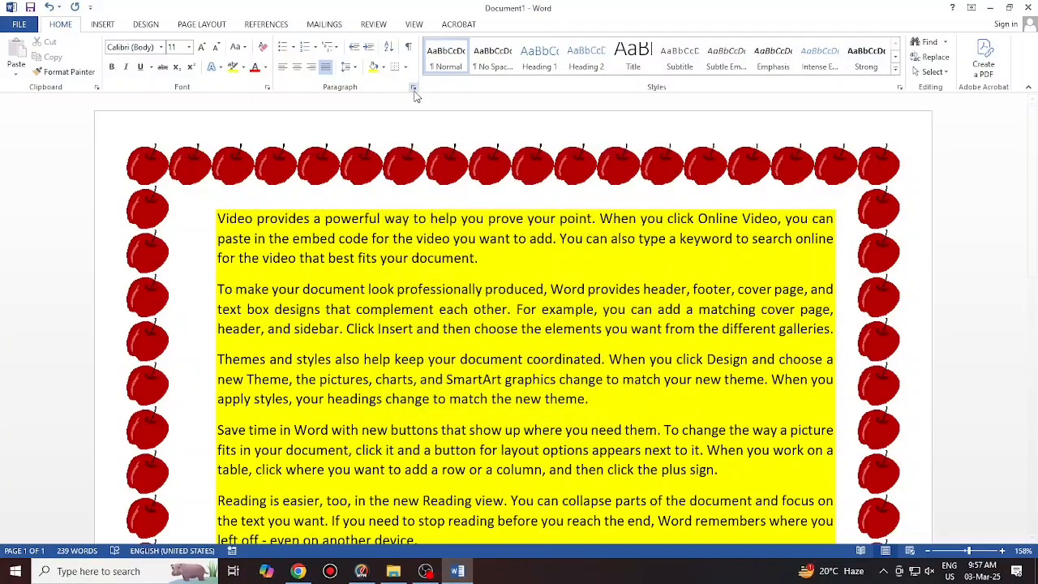
{"action": "left_click", "coordinate": [411, 69]}
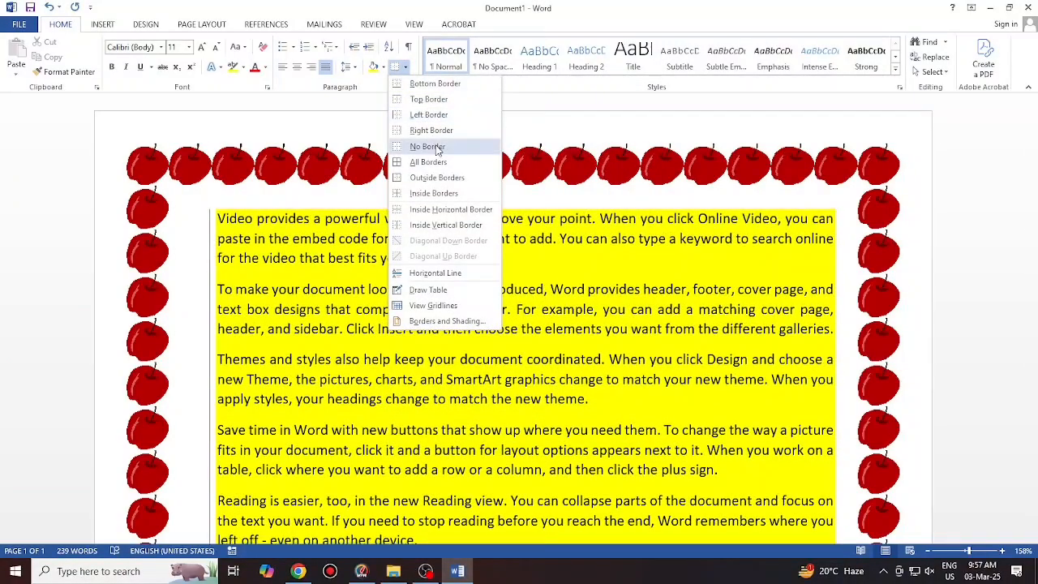
{"action": "left_click", "coordinate": [423, 100]}
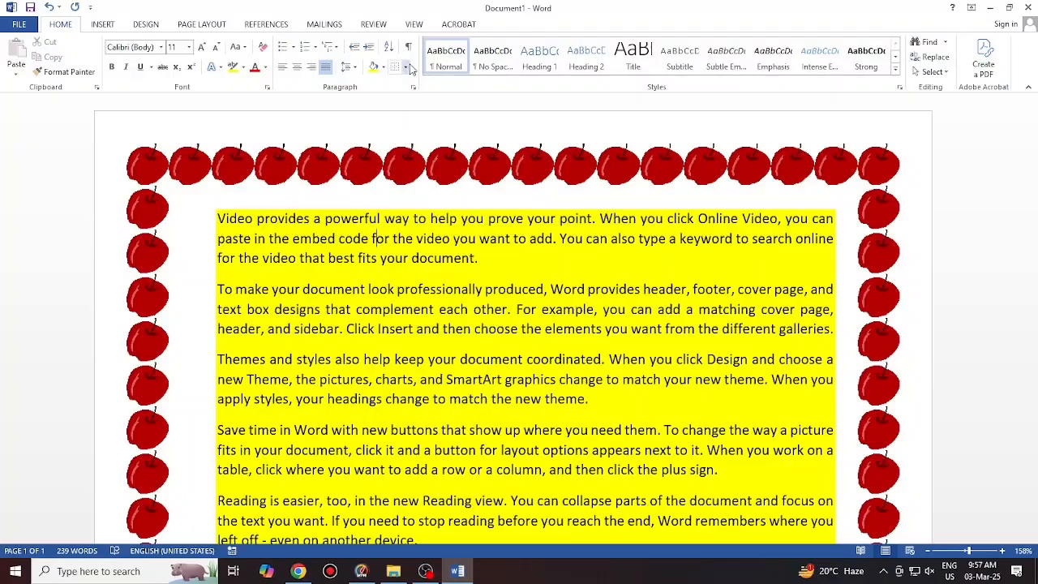
Select the whole document and set the page border to None
{"action": "key", "text": "ctrl+a"}
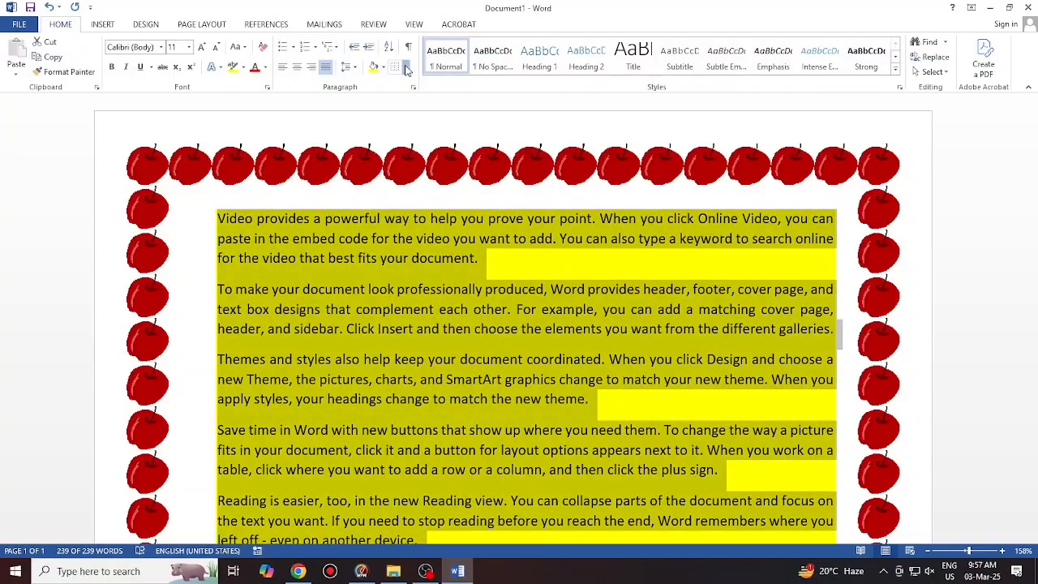
{"action": "left_click", "coordinate": [408, 69]}
{"action": "left_click", "coordinate": [432, 321]}
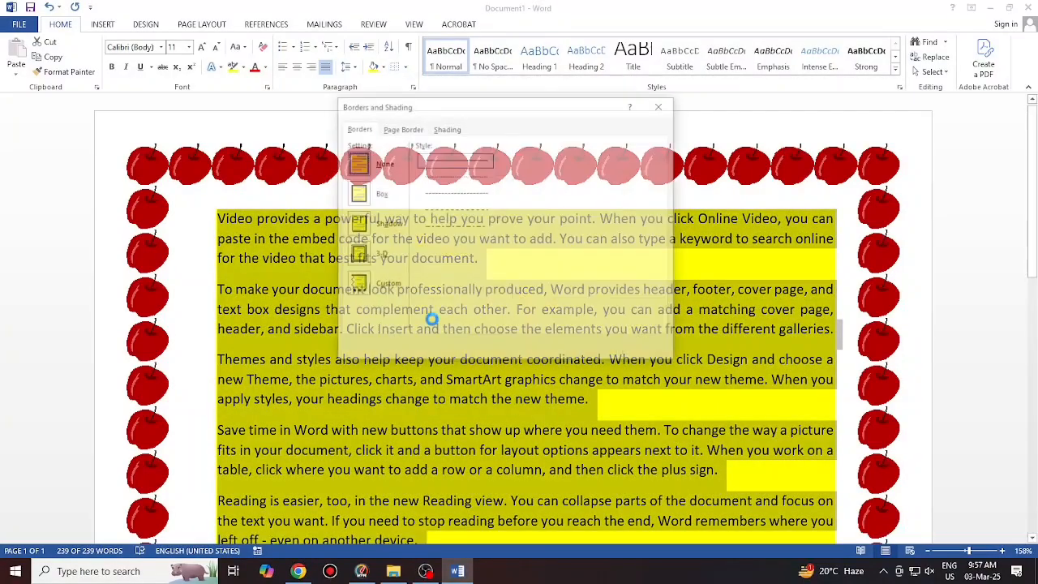
{"action": "left_click", "coordinate": [408, 129]}
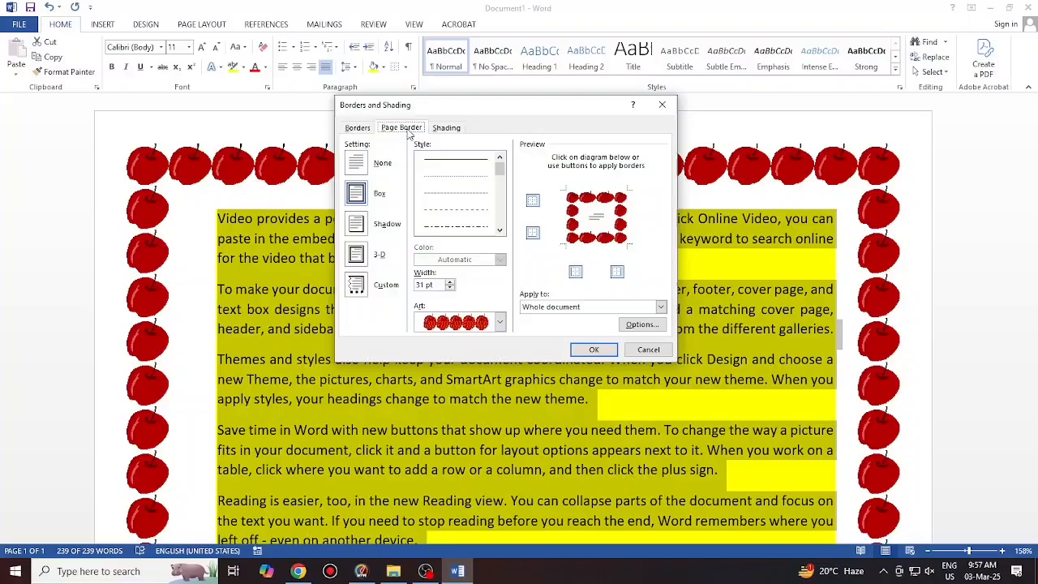
{"action": "left_click", "coordinate": [362, 167]}
{"action": "left_click", "coordinate": [594, 349]}
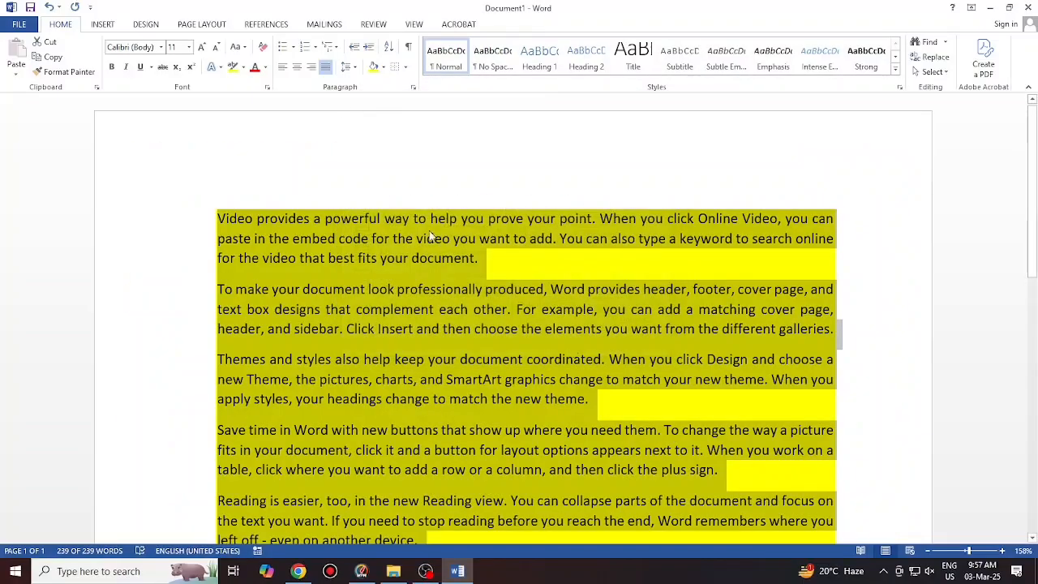
Apply the Intense Quote style from the full Styles gallery to the sample paragraphs
{"action": "scroll", "coordinate": [406, 269], "scroll_direction": "down", "scroll_amount": 2}
{"action": "scroll", "coordinate": [404, 267], "scroll_direction": "up", "scroll_amount": 2}
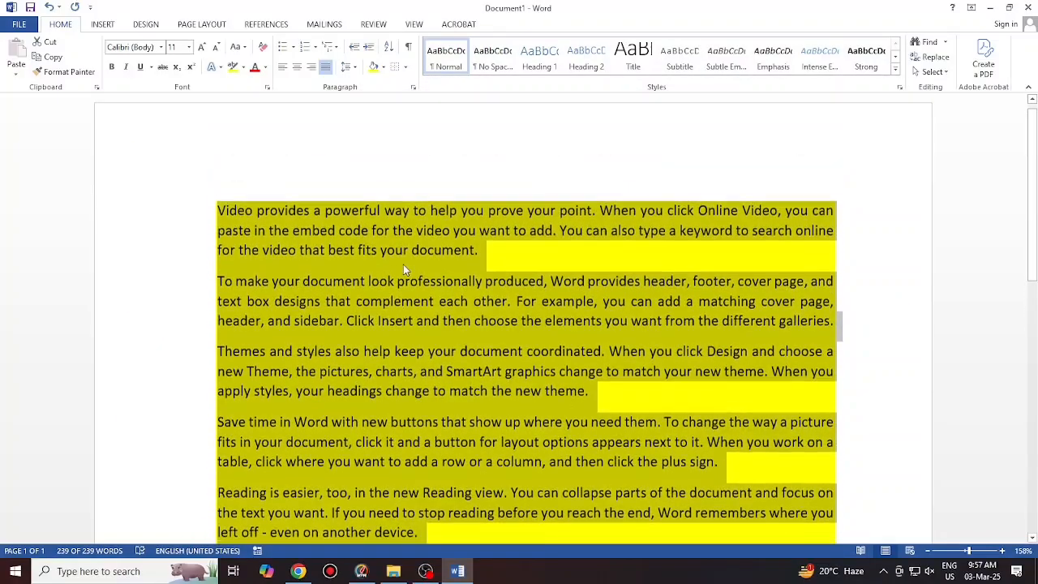
{"action": "left_click", "coordinate": [897, 73]}
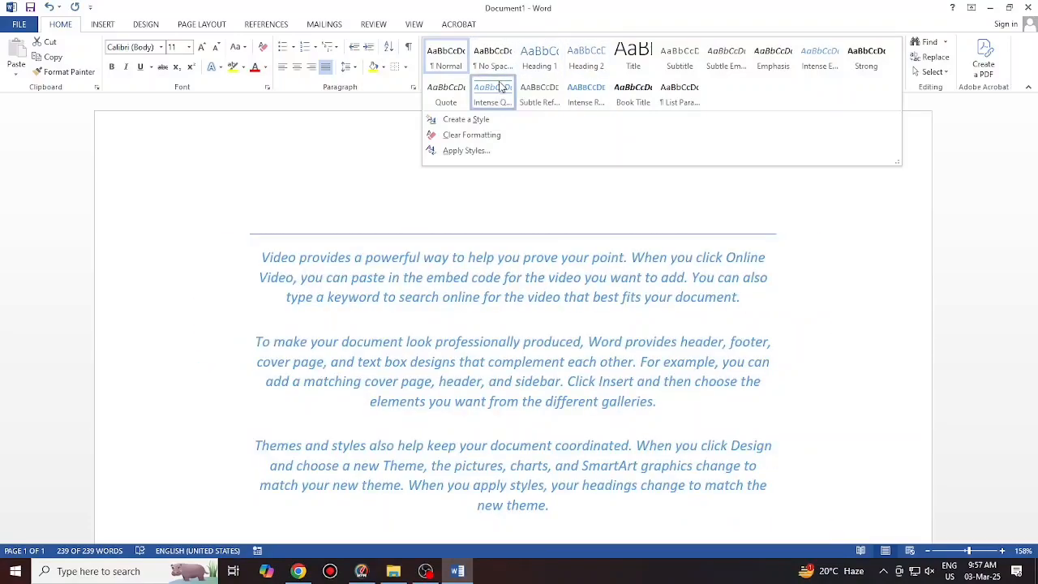
{"action": "left_click", "coordinate": [501, 87]}
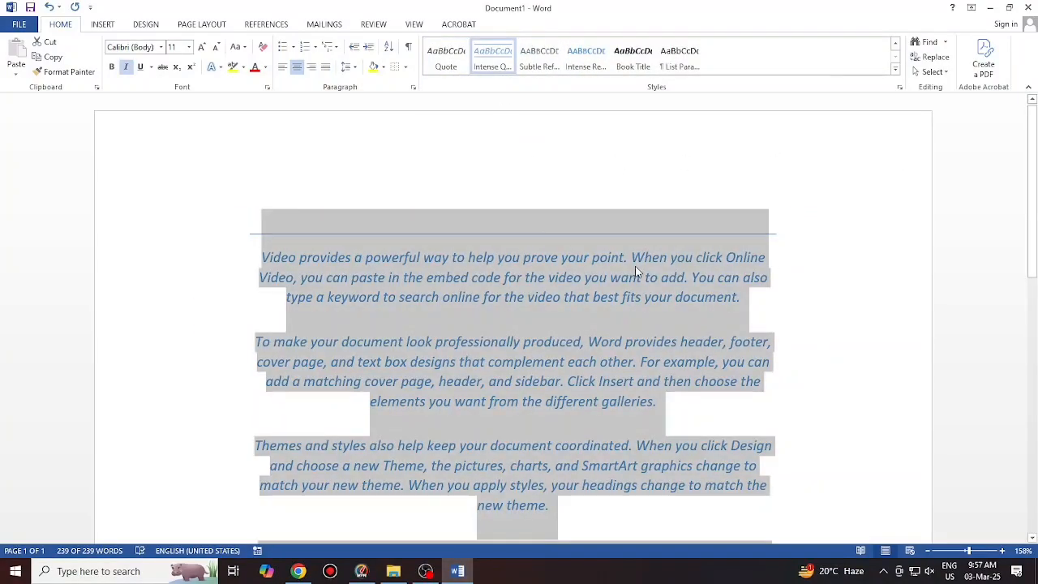
{"action": "left_click", "coordinate": [926, 42]}
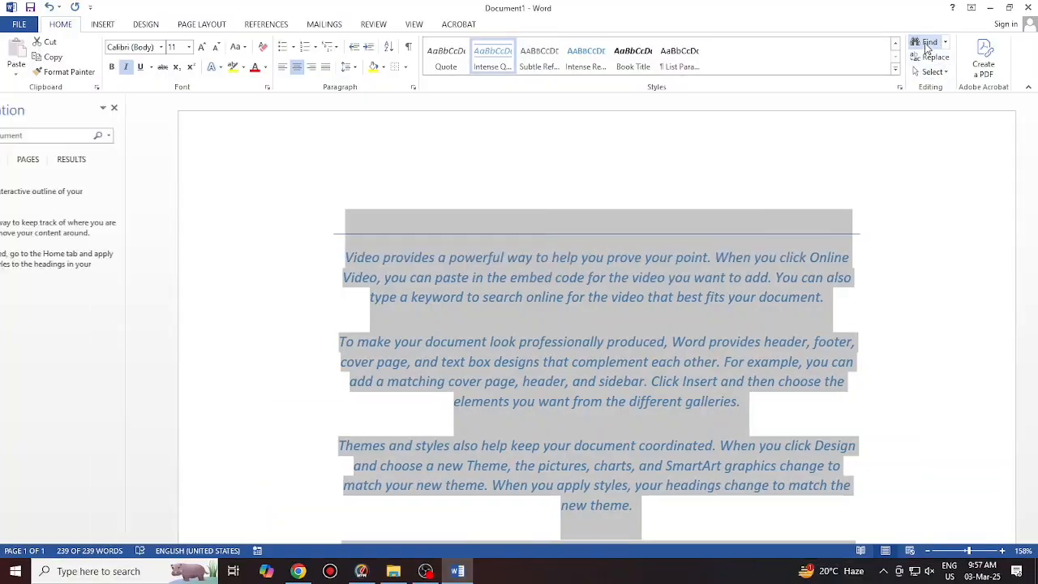
{"action": "key", "text": "BackSpace"}
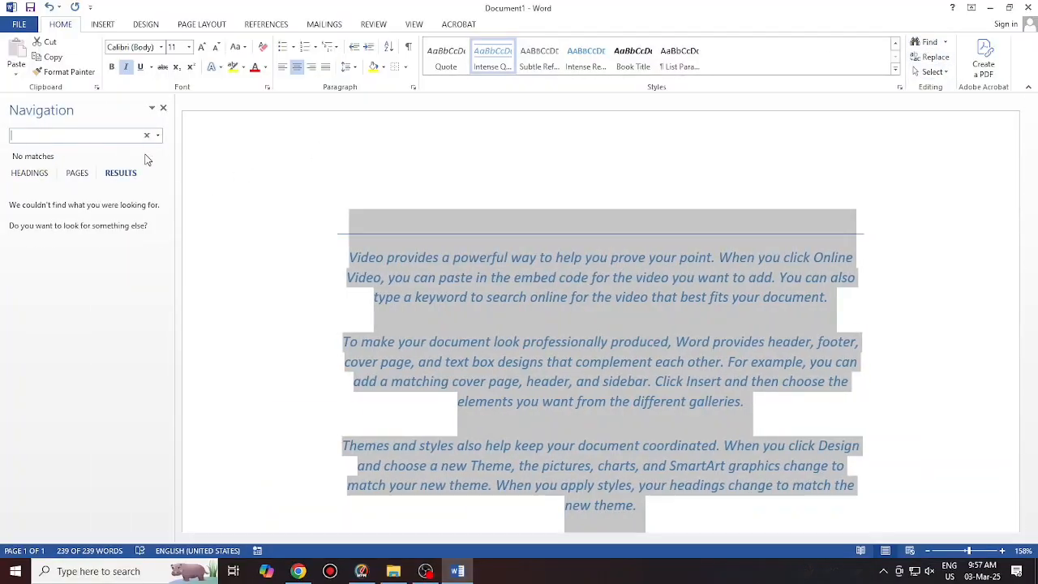
{"action": "type", "text": "THE"}
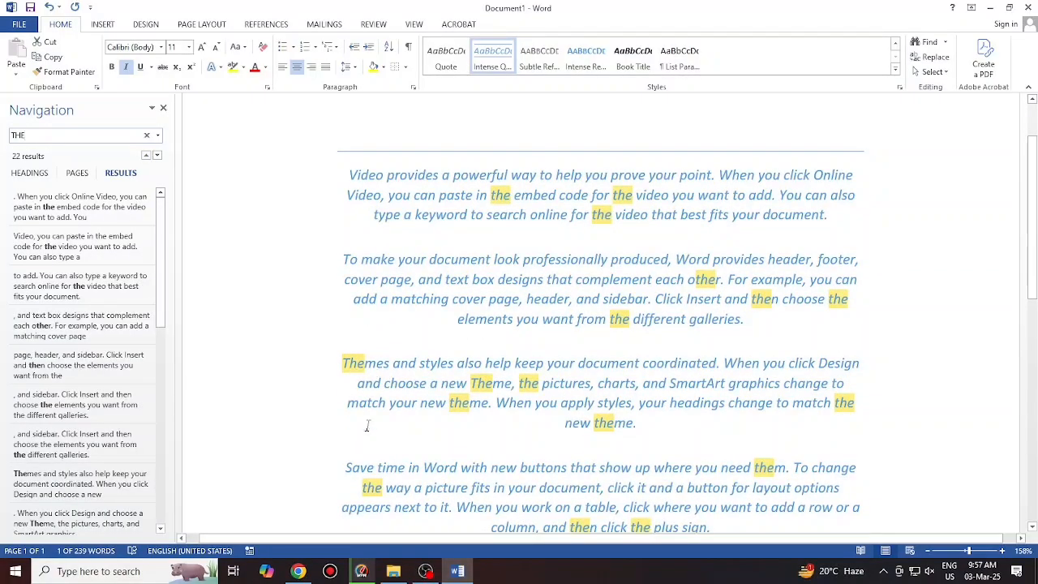
{"action": "scroll", "coordinate": [414, 386], "scroll_direction": "down", "scroll_amount": 2}
{"action": "scroll", "coordinate": [393, 457], "scroll_direction": "up", "scroll_amount": 3}
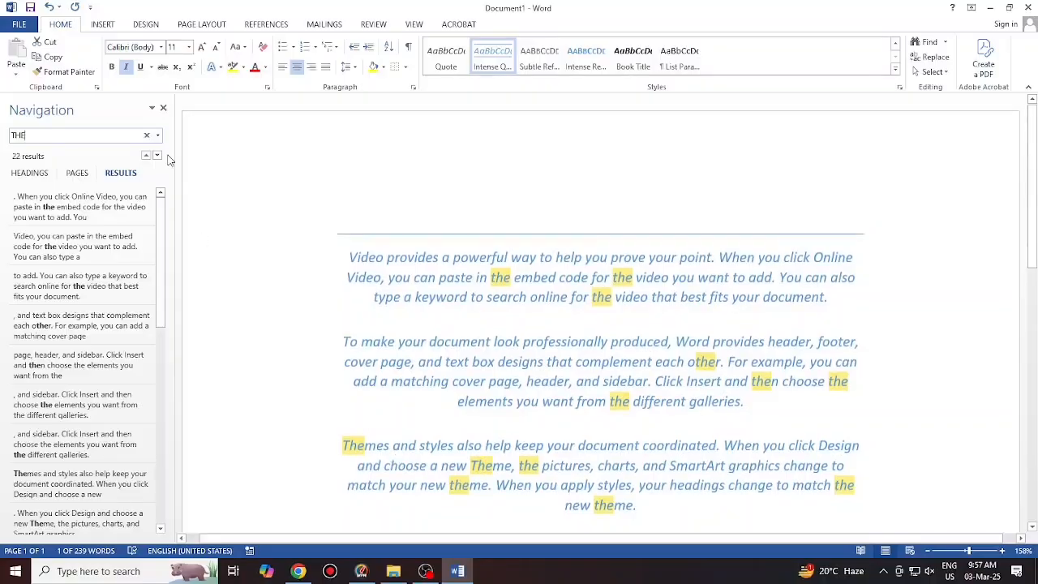
{"action": "left_click", "coordinate": [163, 108]}
{"action": "key", "text": "ctrl+a"}
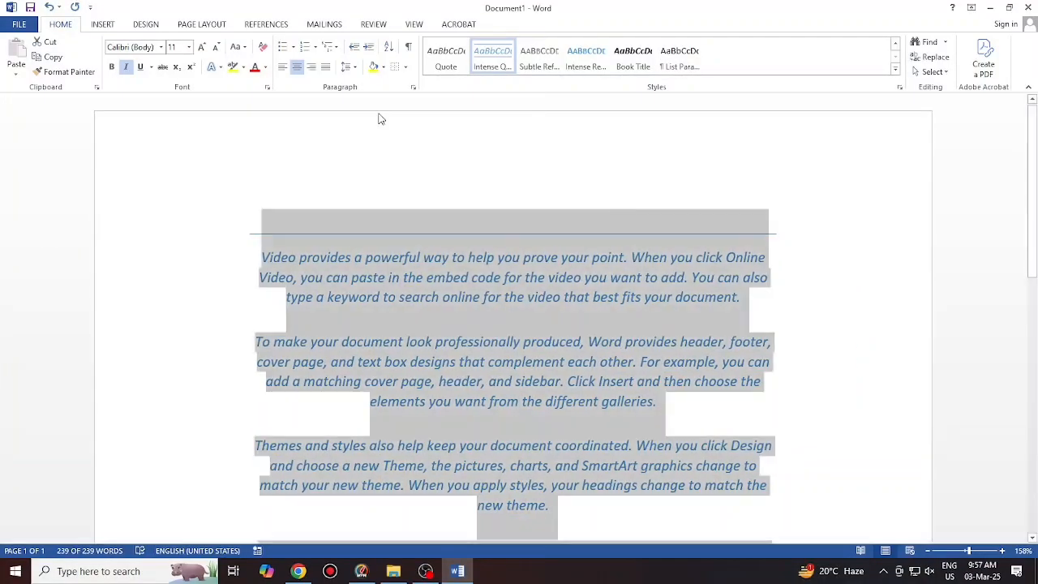
Limit the search for 'the' to whole words, highlight all 13 matches, and close Find
{"action": "left_click", "coordinate": [948, 44]}
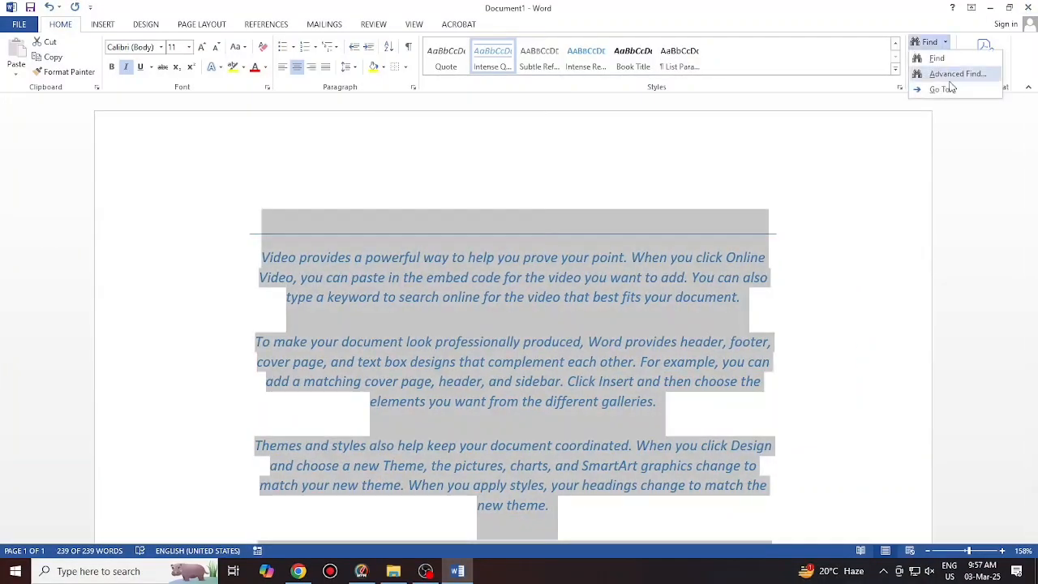
{"action": "left_click", "coordinate": [947, 68]}
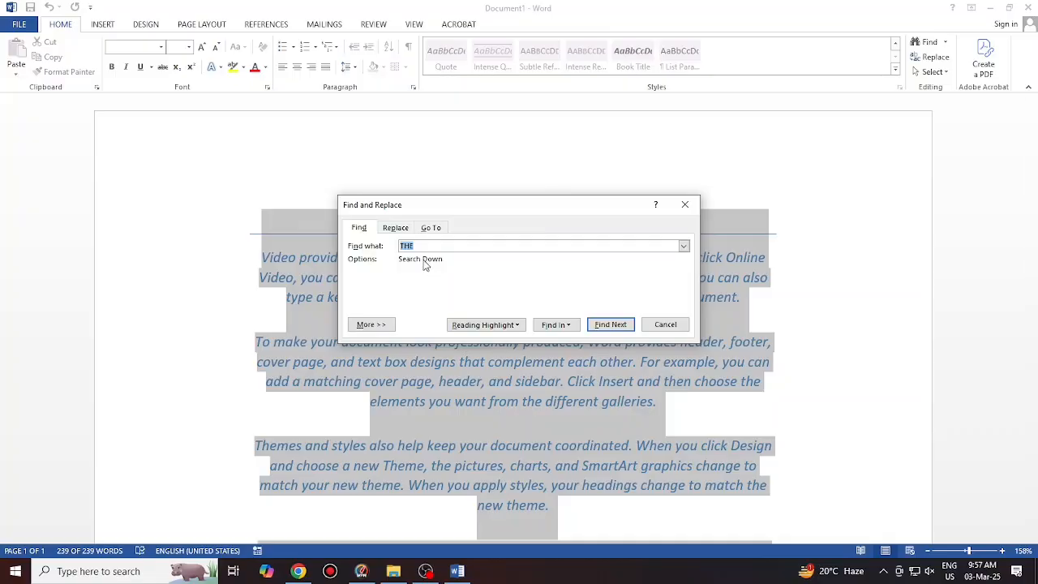
{"action": "left_click", "coordinate": [371, 324]}
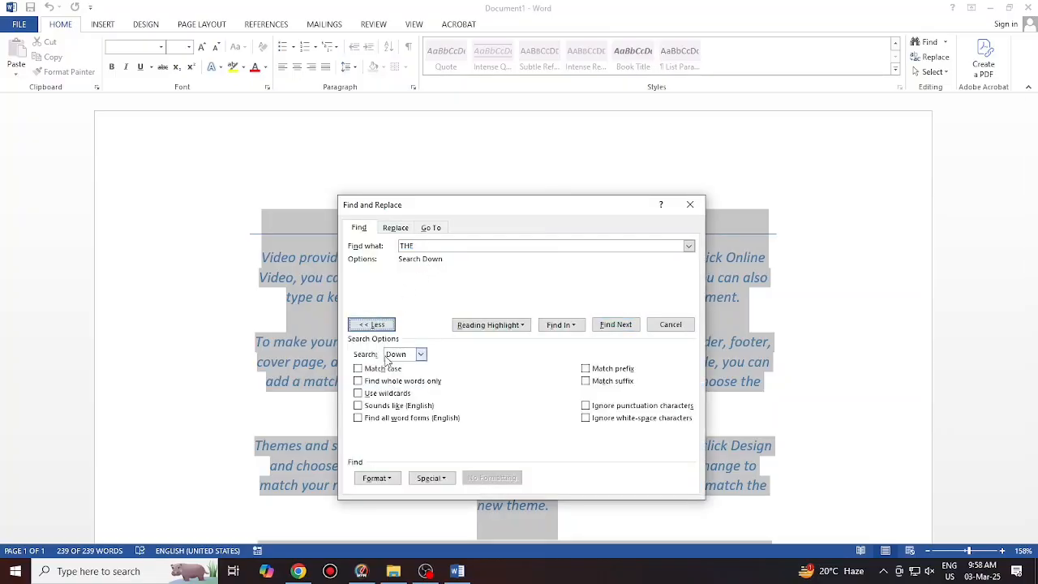
{"action": "left_click", "coordinate": [382, 381]}
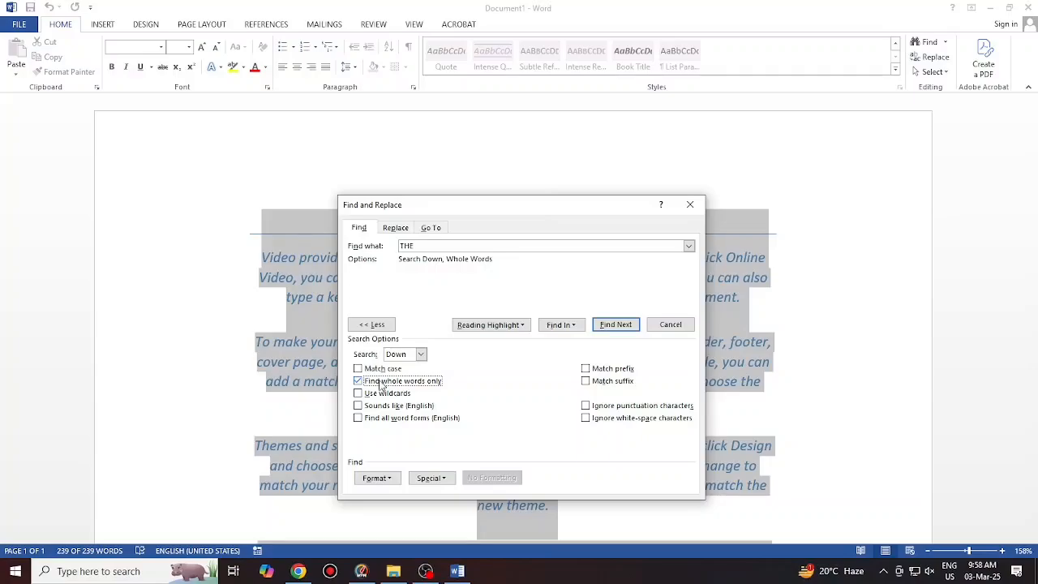
{"action": "left_click", "coordinate": [491, 324]}
{"action": "left_click", "coordinate": [492, 341]}
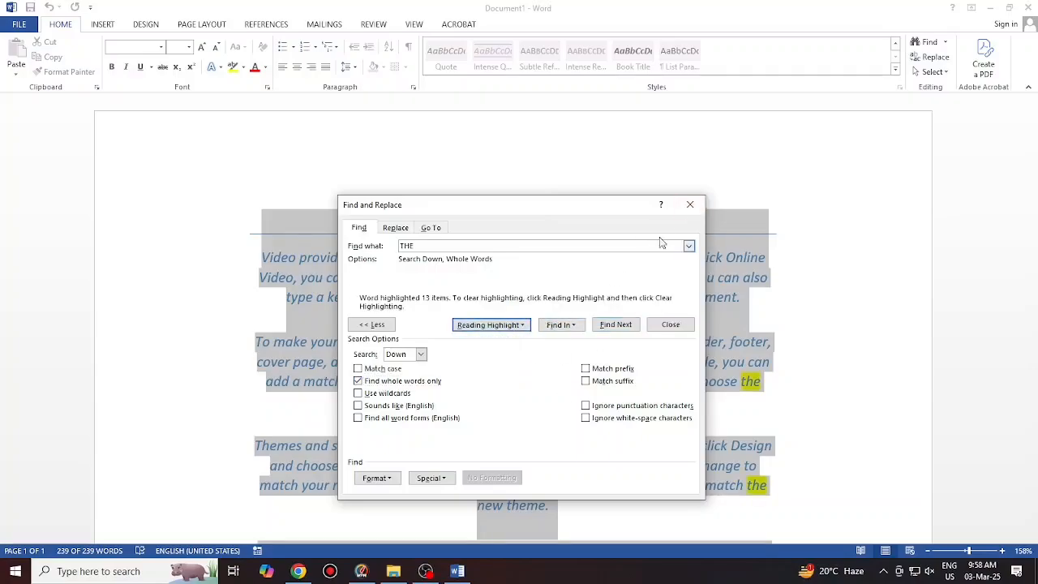
{"action": "left_click", "coordinate": [691, 204]}
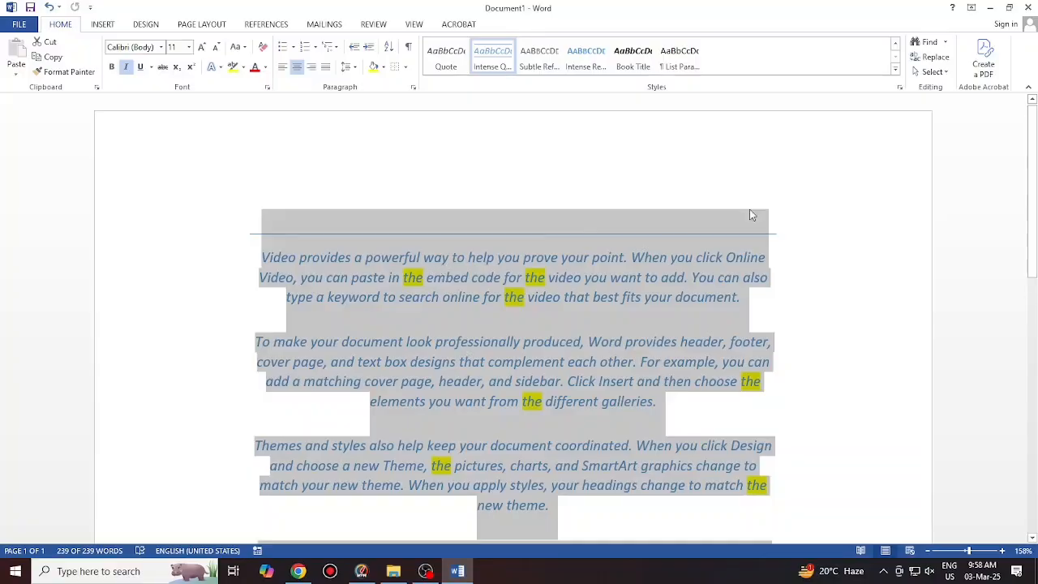
Clear the match highlighting and select the three sample paragraphs
{"action": "left_click", "coordinate": [945, 42]}
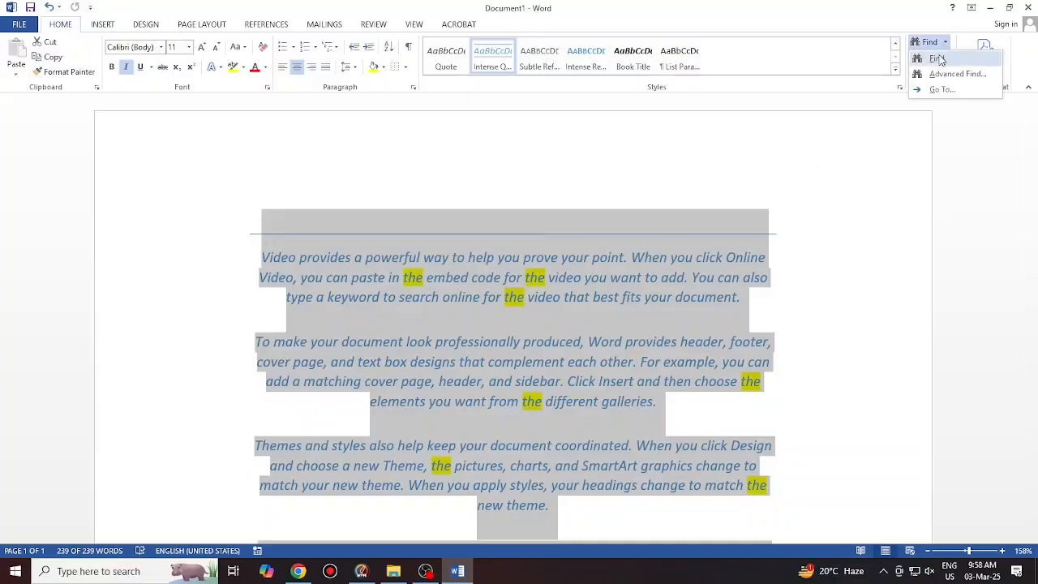
{"action": "left_click", "coordinate": [836, 276]}
{"action": "left_click", "coordinate": [632, 258]}
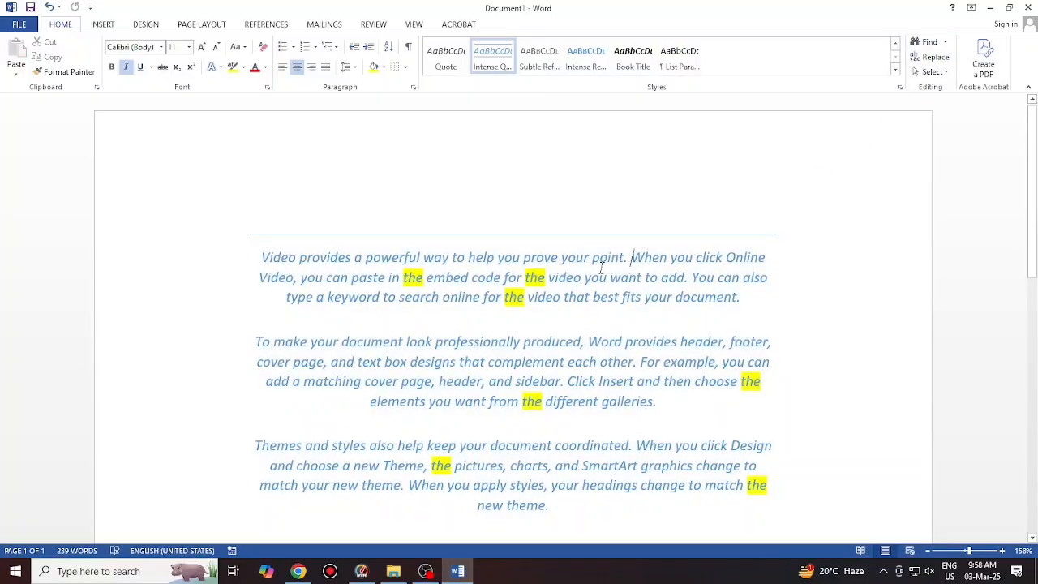
{"action": "left_click", "coordinate": [945, 42]}
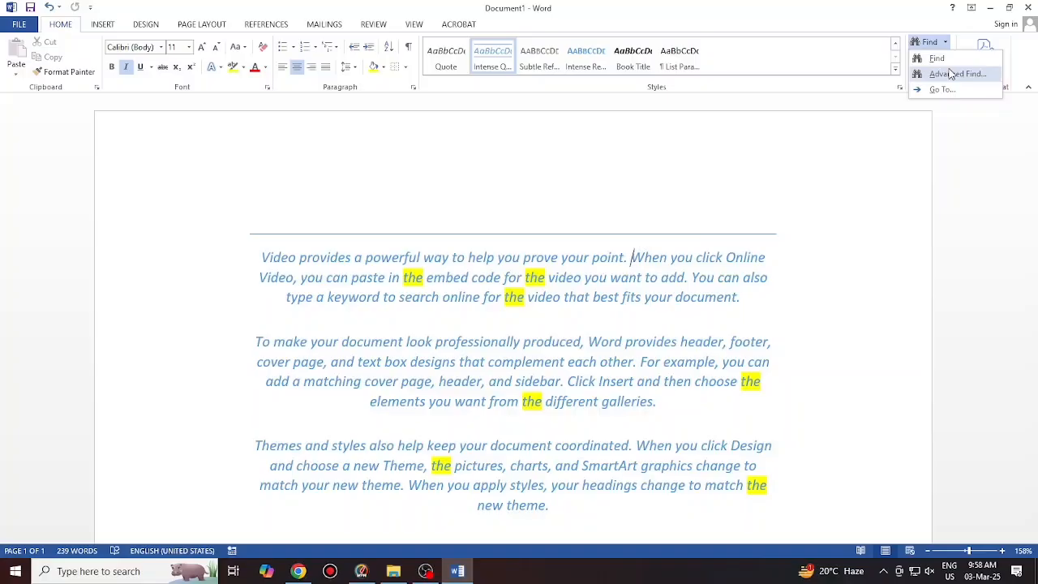
{"action": "left_click", "coordinate": [516, 344]}
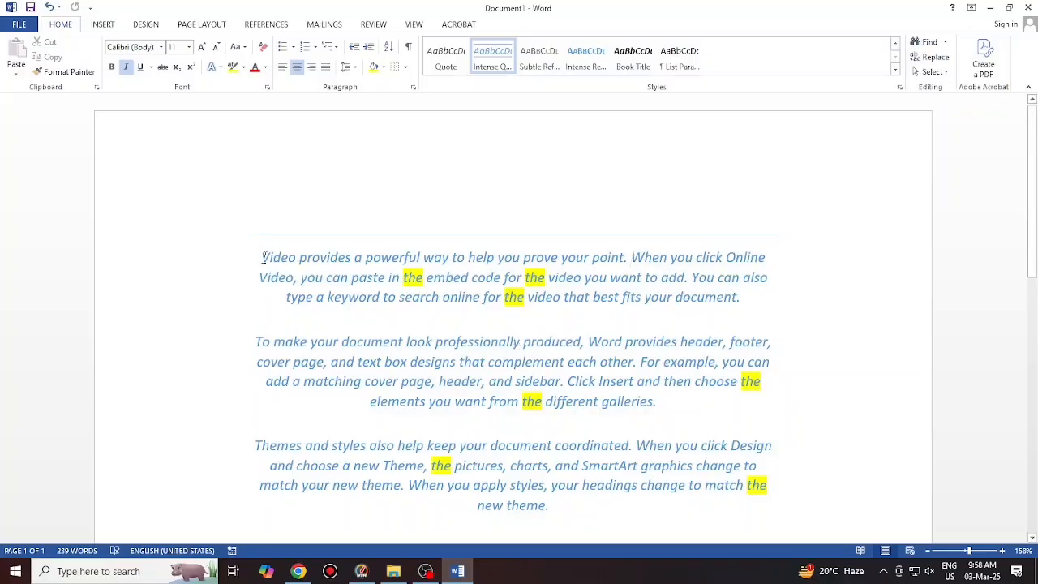
{"action": "left_click_drag", "start_coordinate": [262, 258], "coordinate": [768, 498]}
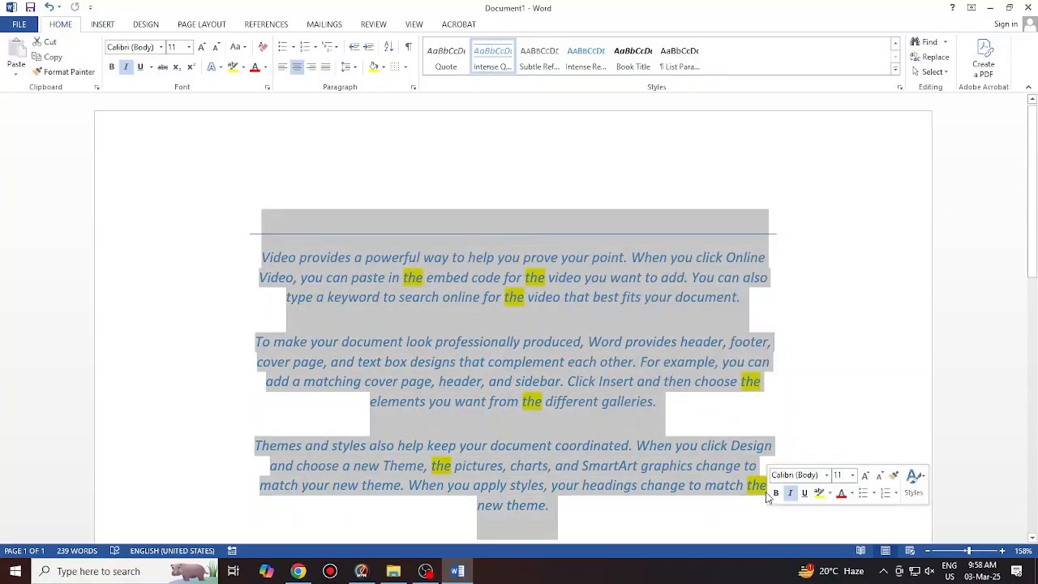
Use Go To to request page 15, then close the dialog
{"action": "left_click", "coordinate": [945, 43]}
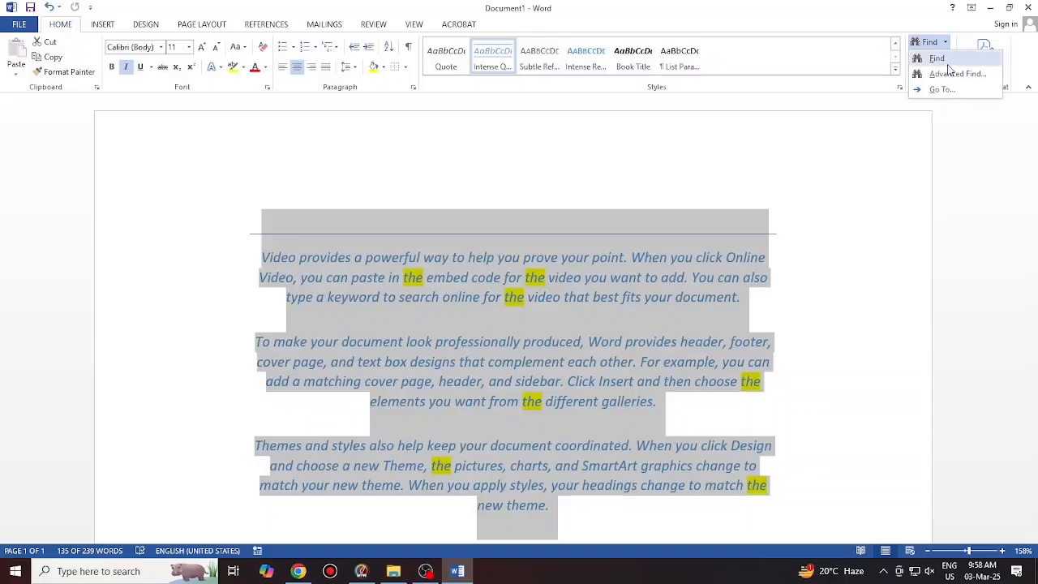
{"action": "left_click", "coordinate": [942, 90]}
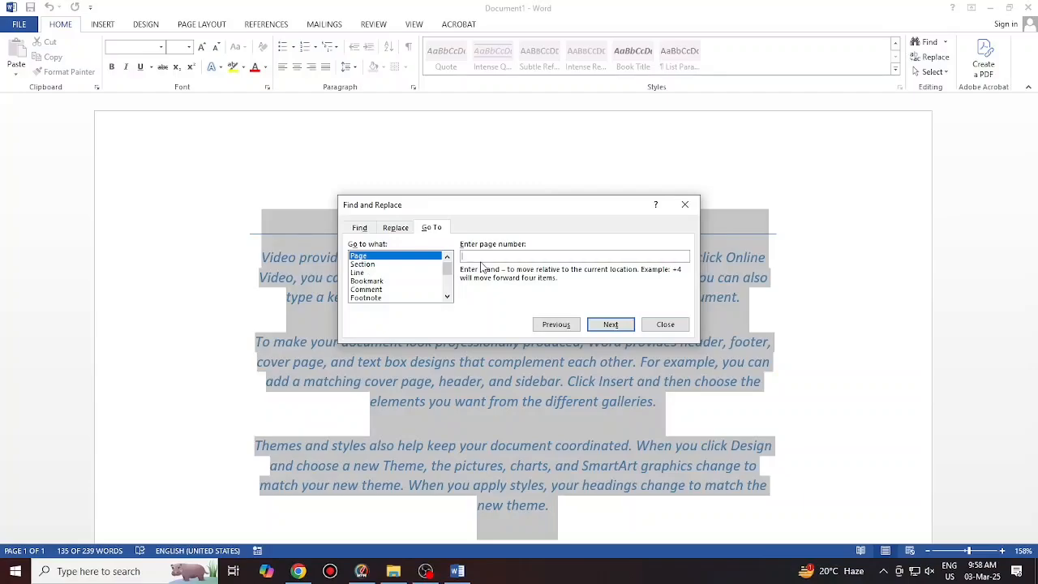
{"action": "type", "text": "15"}
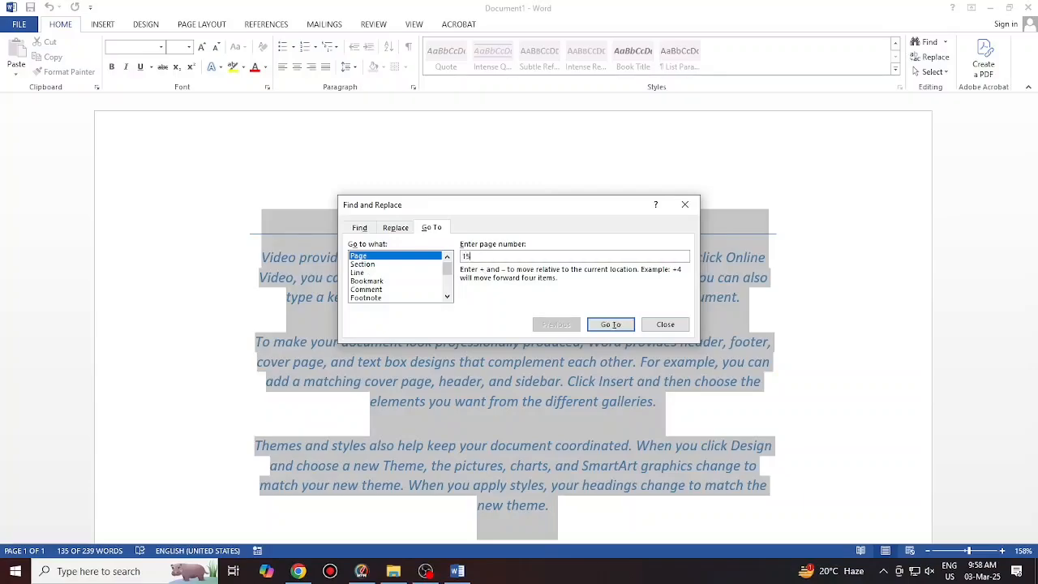
{"action": "left_click", "coordinate": [610, 324]}
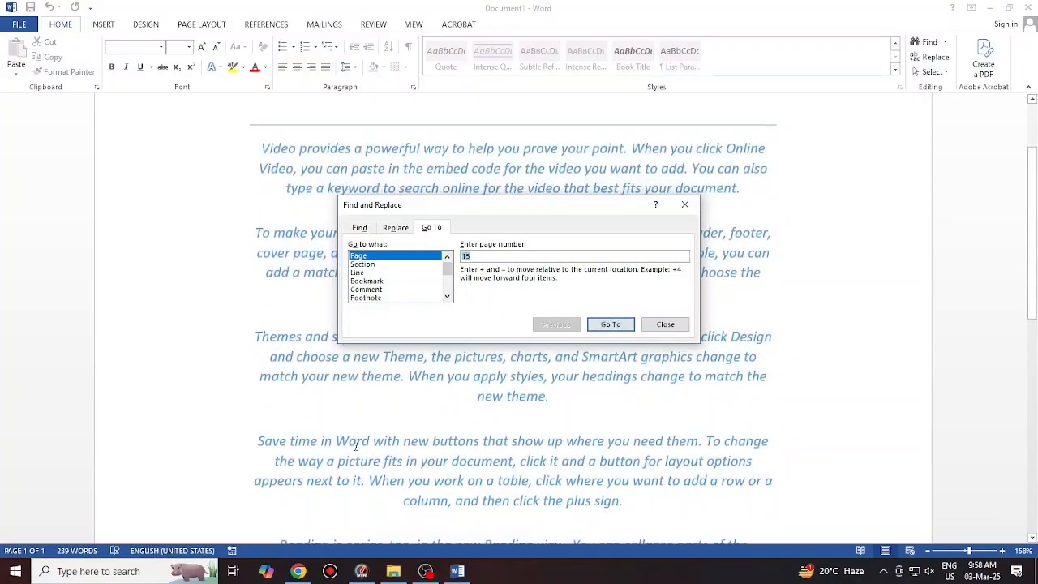
{"action": "left_click", "coordinate": [685, 205]}
{"action": "scroll", "coordinate": [425, 378], "scroll_direction": "down", "scroll_amount": 1}
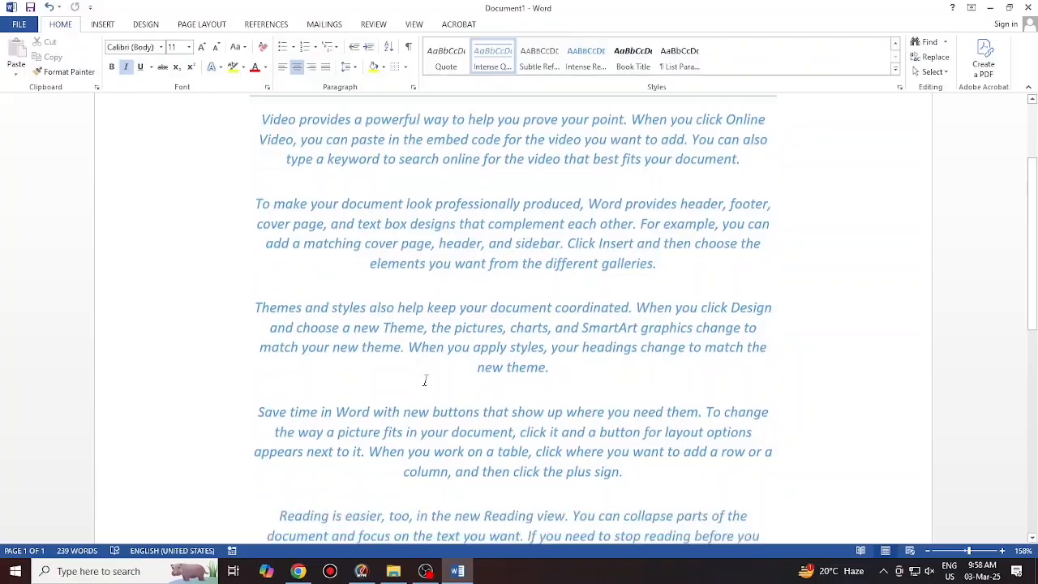
{"action": "scroll", "coordinate": [424, 381], "scroll_direction": "up", "scroll_amount": 3}
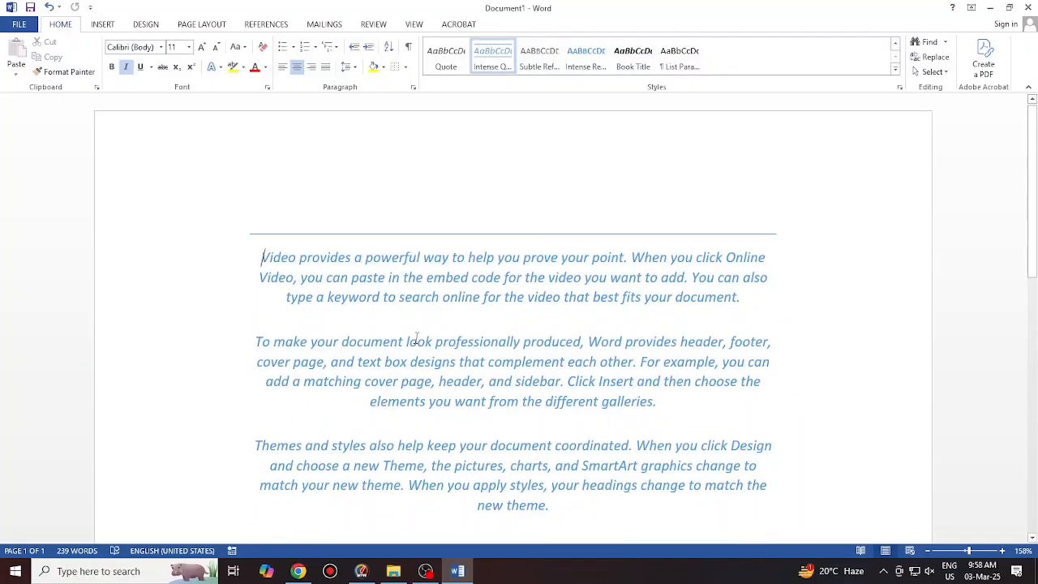
Replace all 13 whole-word occurrences of 'the' with 'THEM'
{"action": "left_click", "coordinate": [934, 57]}
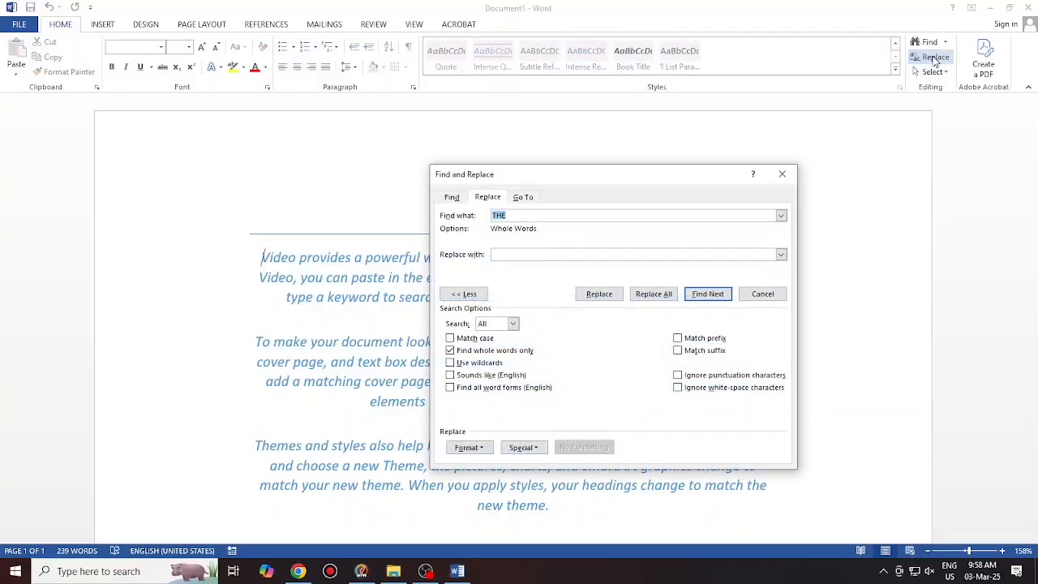
{"action": "left_click_drag", "start_coordinate": [614, 178], "coordinate": [519, 151]}
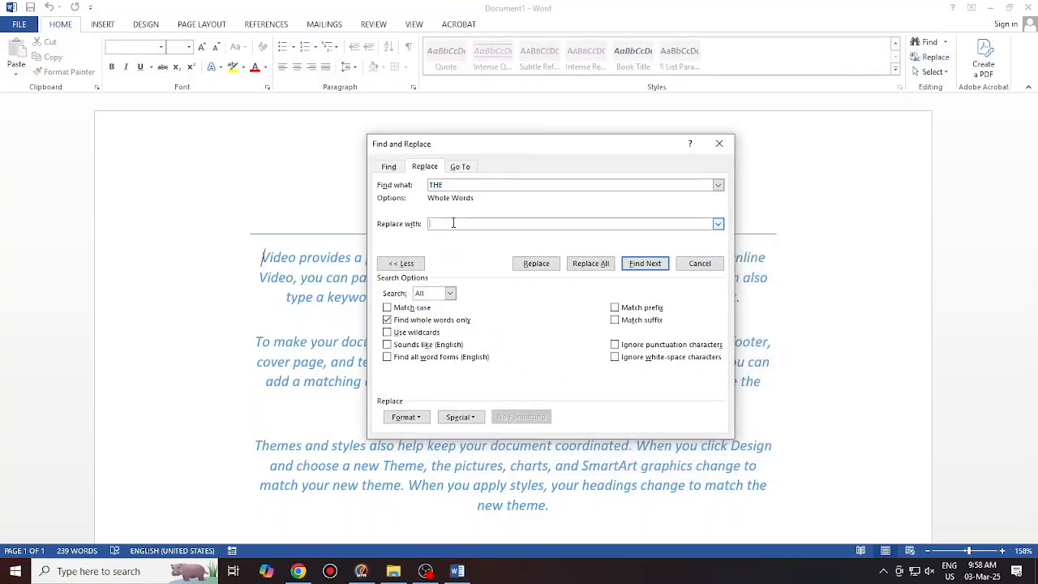
{"action": "type", "text": "THEM"}
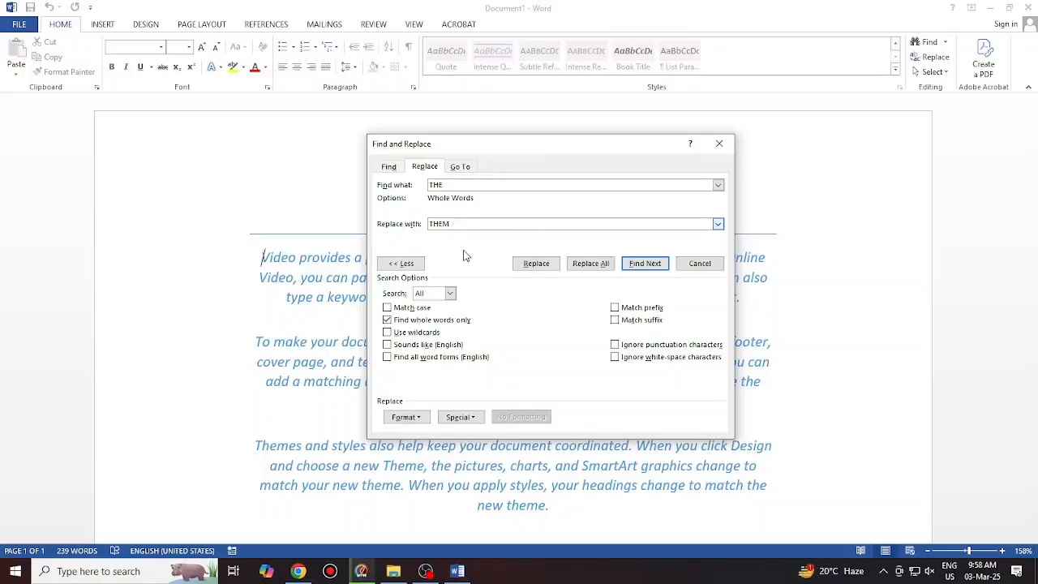
{"action": "left_click", "coordinate": [583, 264]}
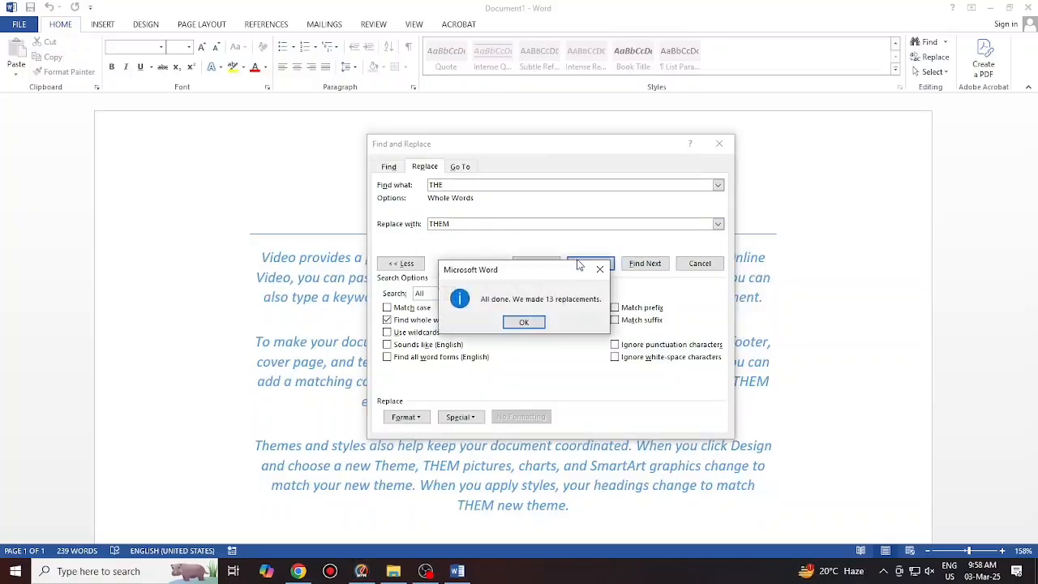
Dismiss the 13-replacements message, close Replace, and undo with Ctrl+Z
{"action": "left_click", "coordinate": [524, 321]}
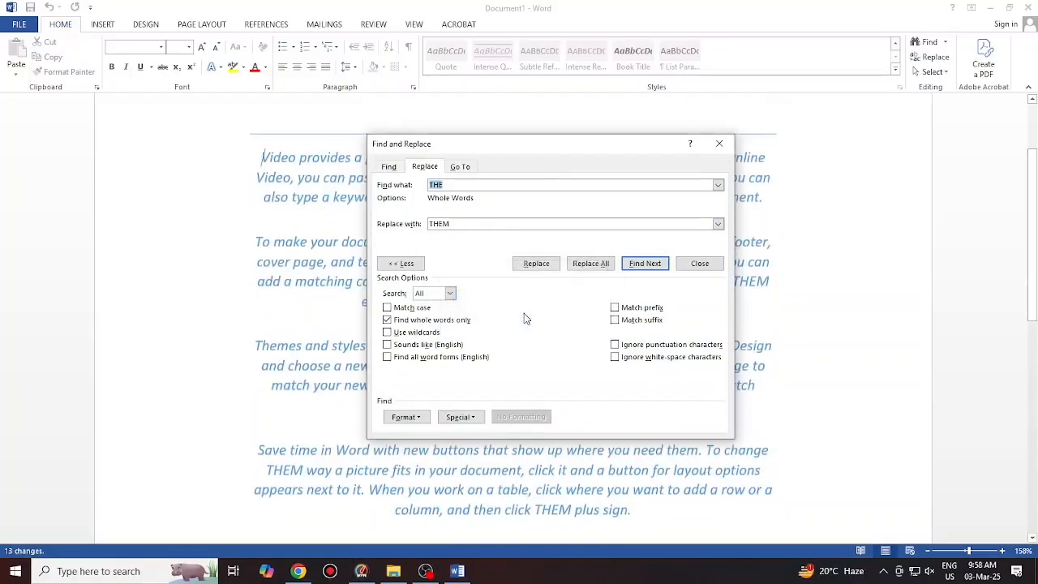
{"action": "left_click", "coordinate": [718, 144]}
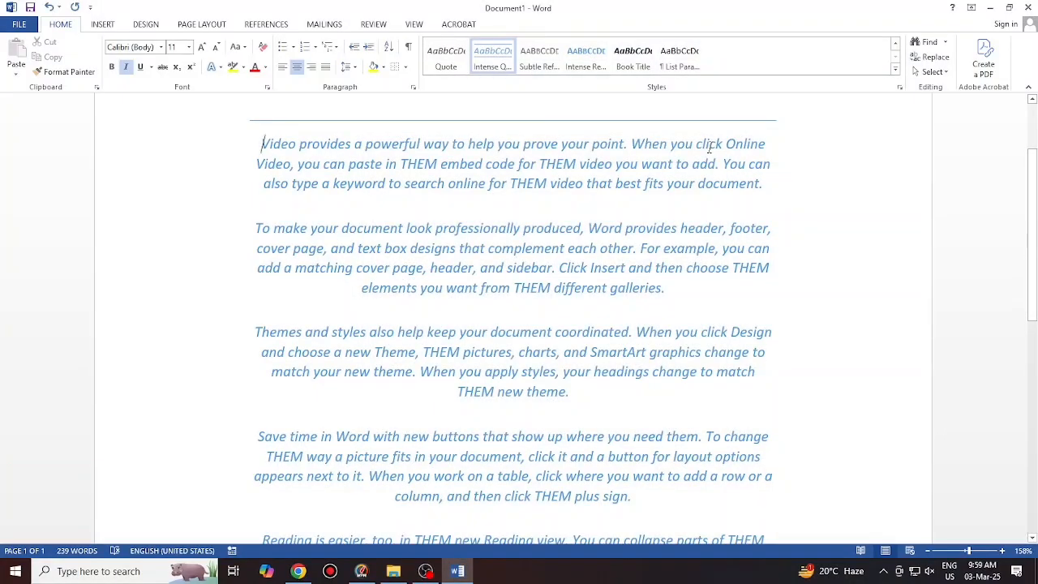
{"action": "key", "text": "ctrl+z"}
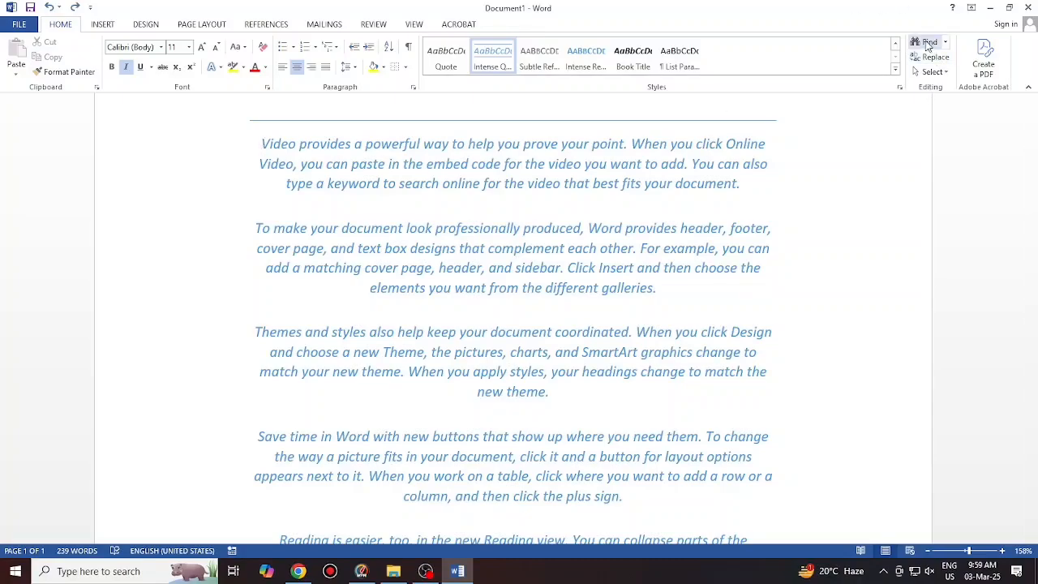
{"action": "left_click", "coordinate": [929, 71]}
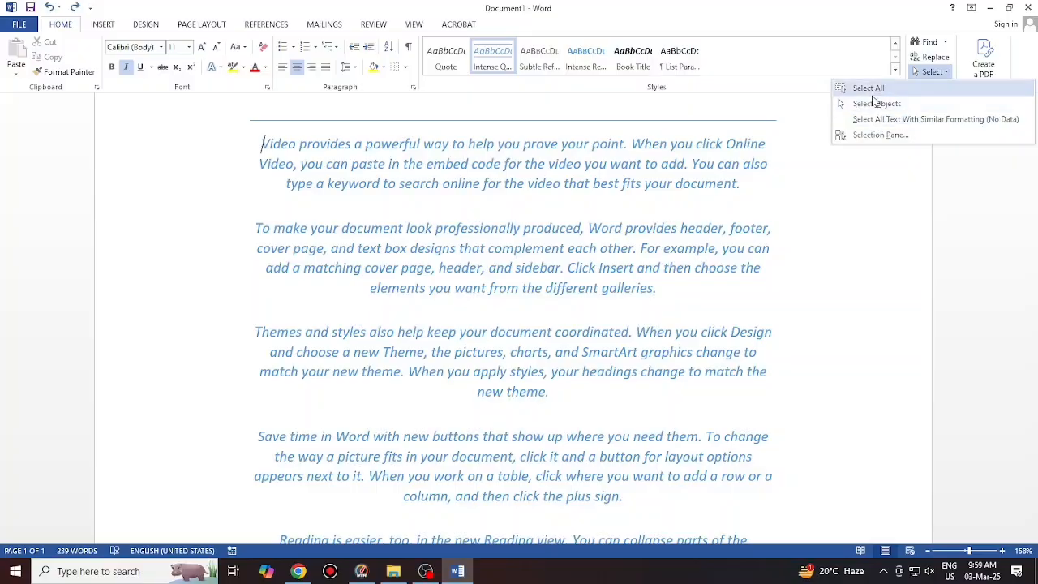
{"action": "left_click", "coordinate": [869, 89]}
{"action": "left_click", "coordinate": [950, 71]}
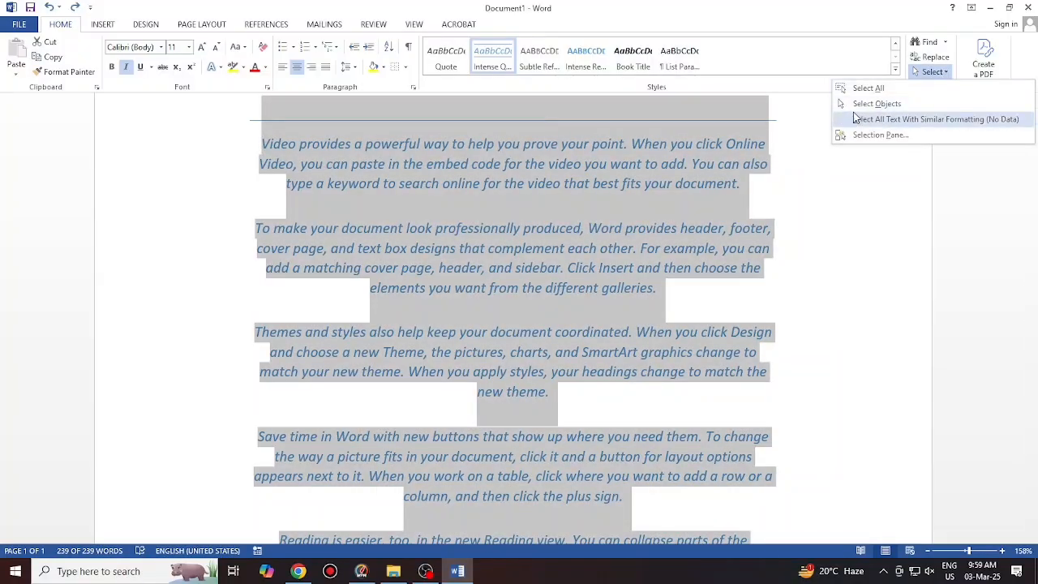
{"action": "left_click", "coordinate": [873, 174]}
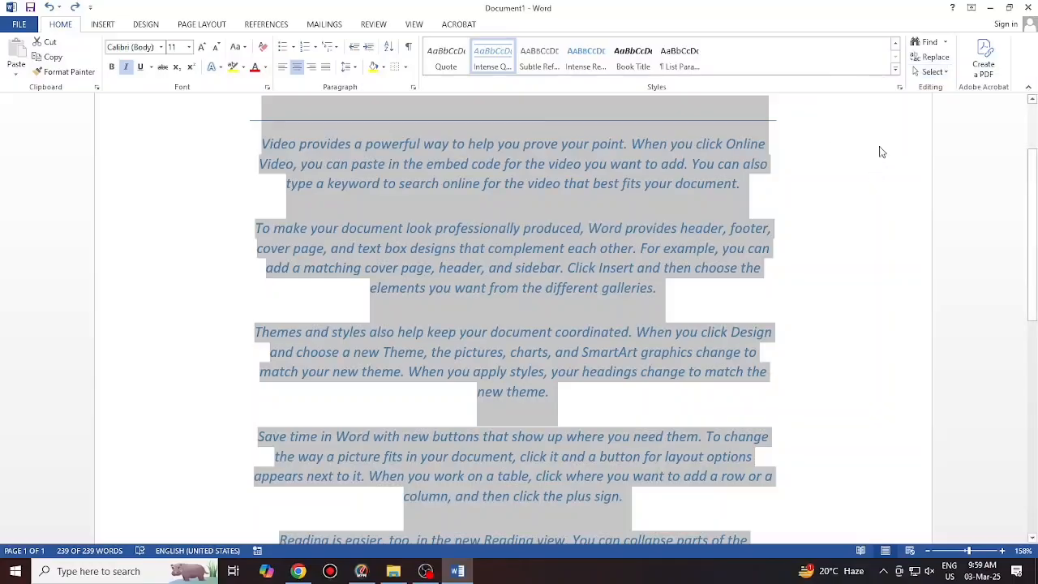
{"action": "left_click", "coordinate": [351, 183]}
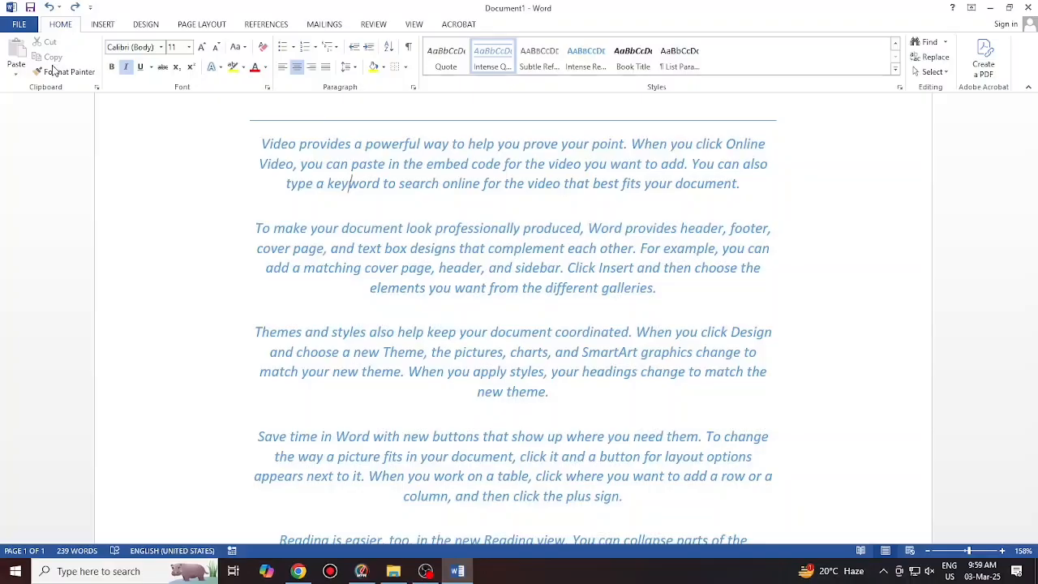
{"action": "scroll", "coordinate": [479, 215], "scroll_direction": "up", "scroll_amount": 3}
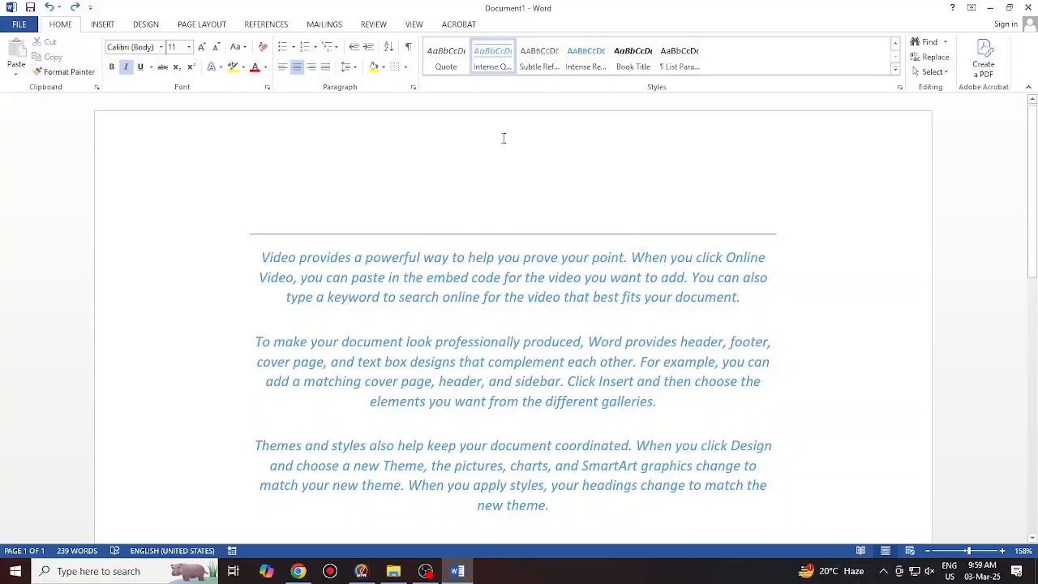
Apply the Normal style to all the document text
{"action": "left_click", "coordinate": [897, 71]}
{"action": "left_click", "coordinate": [445, 53]}
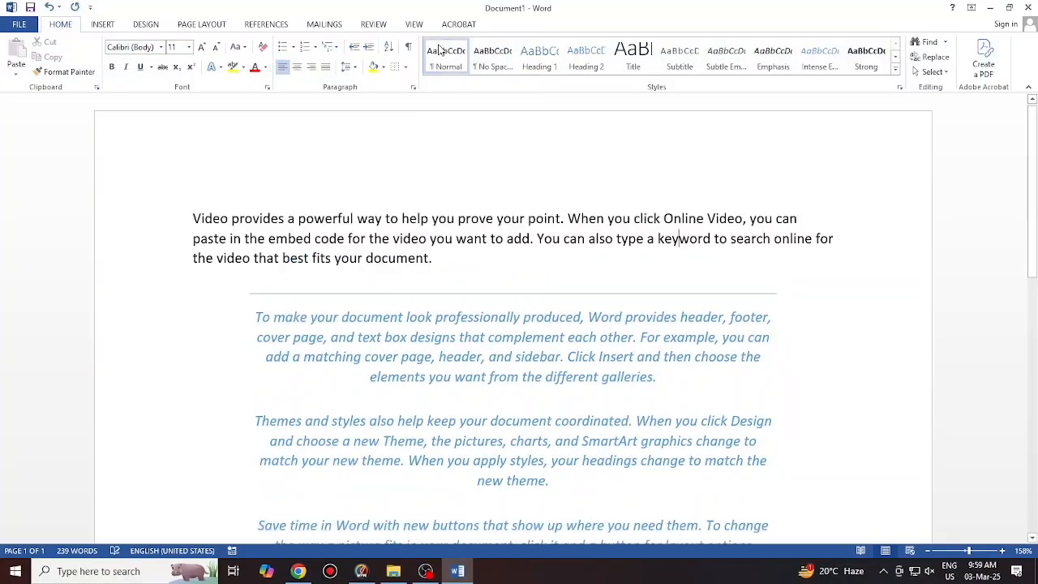
{"action": "key", "text": "ctrl+a"}
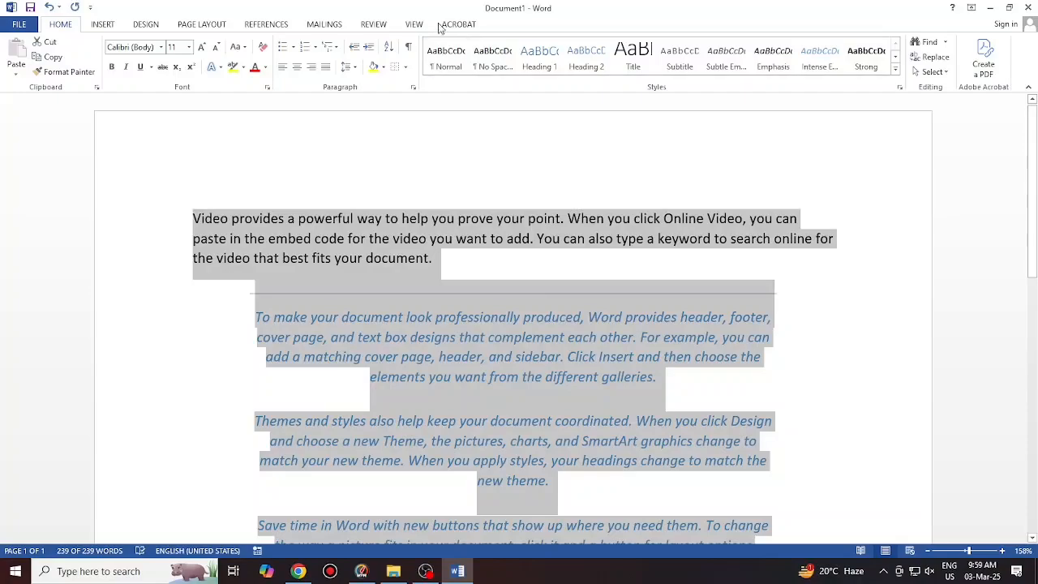
{"action": "left_click", "coordinate": [455, 64]}
{"action": "left_click", "coordinate": [345, 285]}
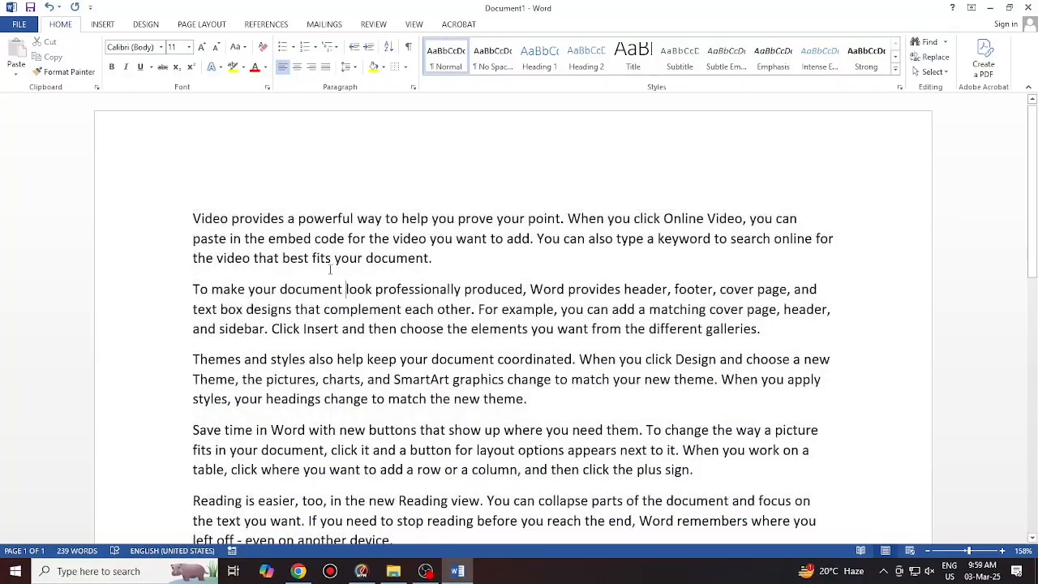
Make the first paragraph bold, italic, underlined, red, with yellow highlight
{"action": "left_click_drag", "start_coordinate": [192, 219], "coordinate": [447, 269]}
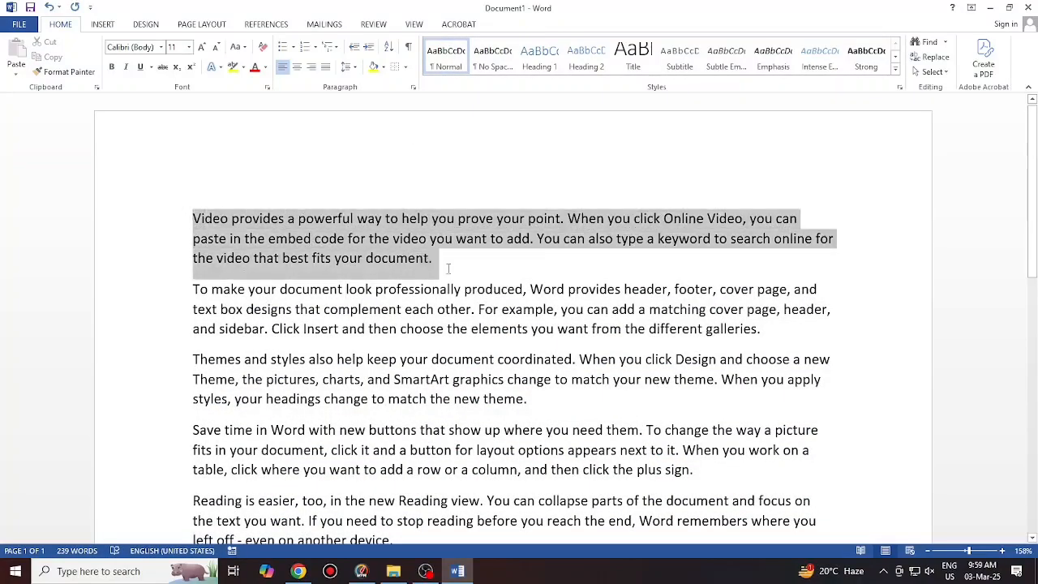
{"action": "left_click", "coordinate": [112, 67]}
{"action": "left_click", "coordinate": [126, 67]}
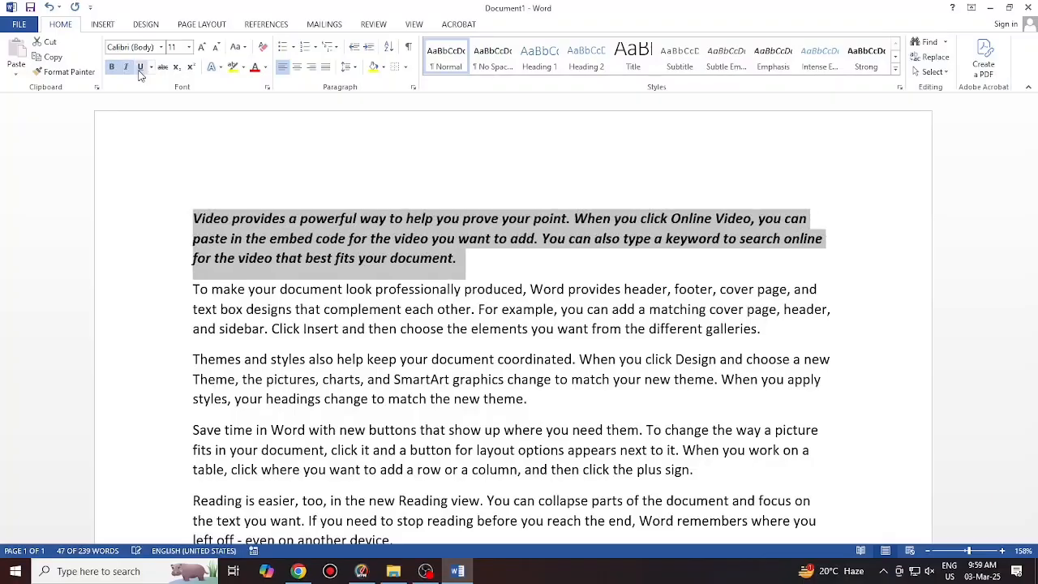
{"action": "left_click", "coordinate": [140, 66]}
{"action": "left_click", "coordinate": [232, 66]}
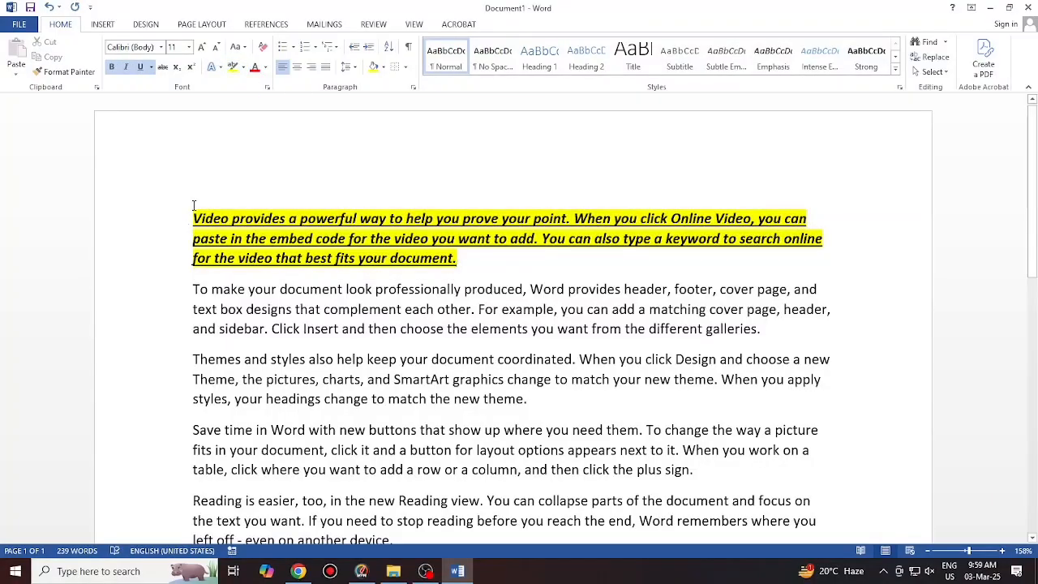
{"action": "left_click_drag", "start_coordinate": [193, 213], "coordinate": [467, 261]}
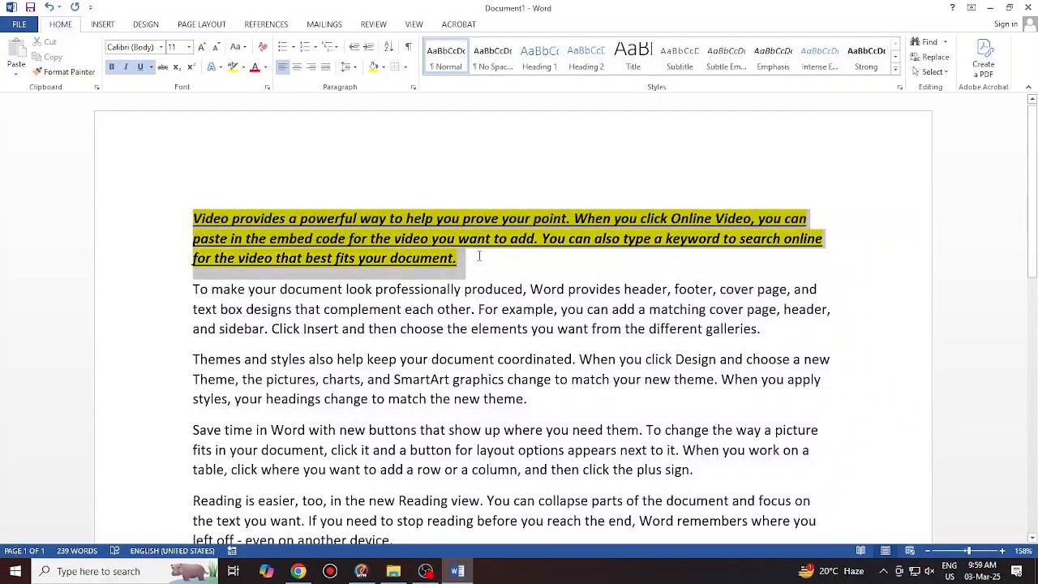
{"action": "left_click", "coordinate": [255, 66]}
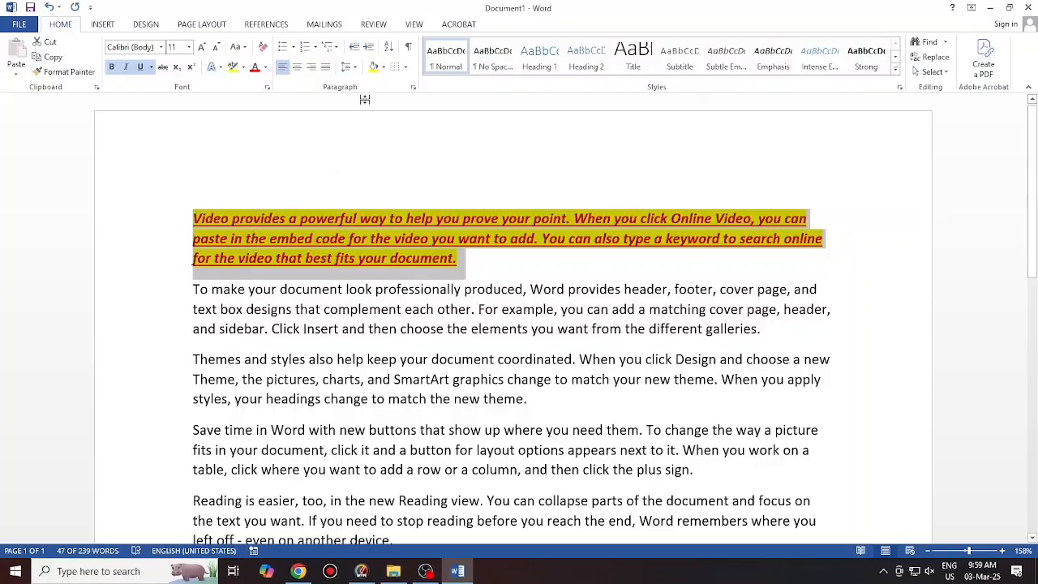
{"action": "left_click", "coordinate": [338, 276]}
{"action": "left_click", "coordinate": [104, 24]}
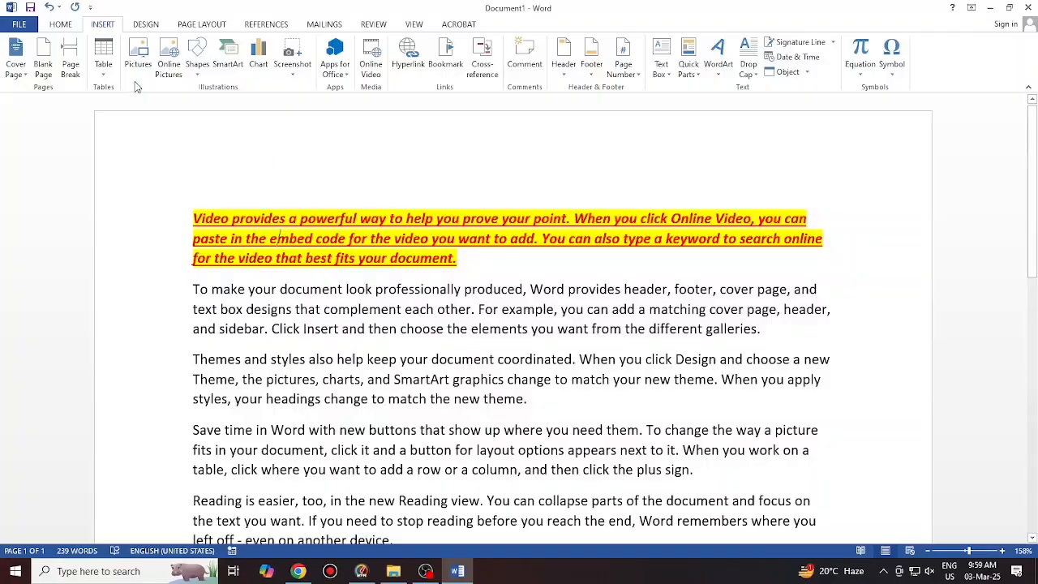
{"action": "left_click", "coordinate": [64, 25]}
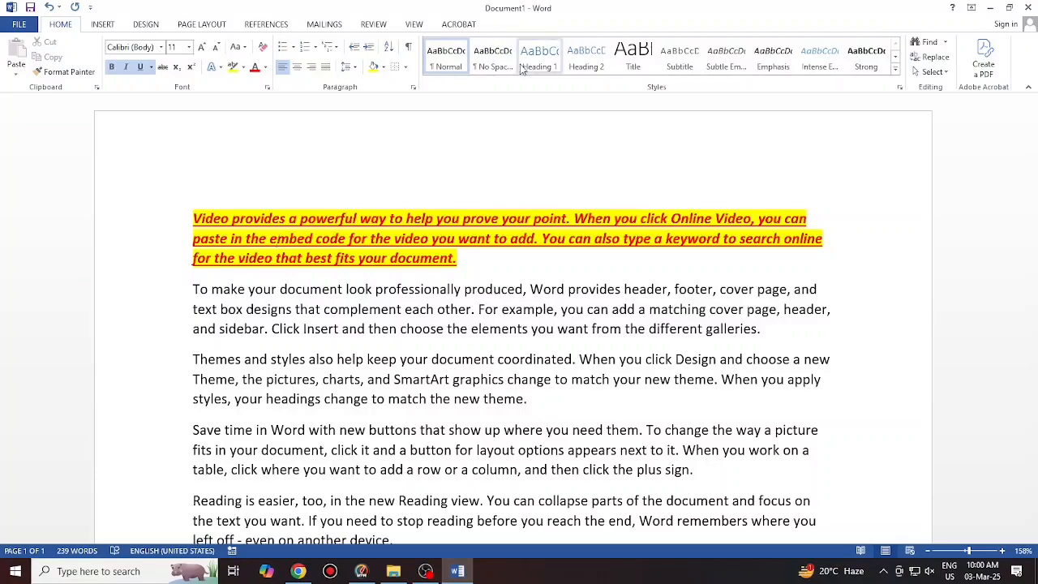
Clear all formatting from the whole document and enlarge the text to 14 pt
{"action": "left_click", "coordinate": [382, 358]}
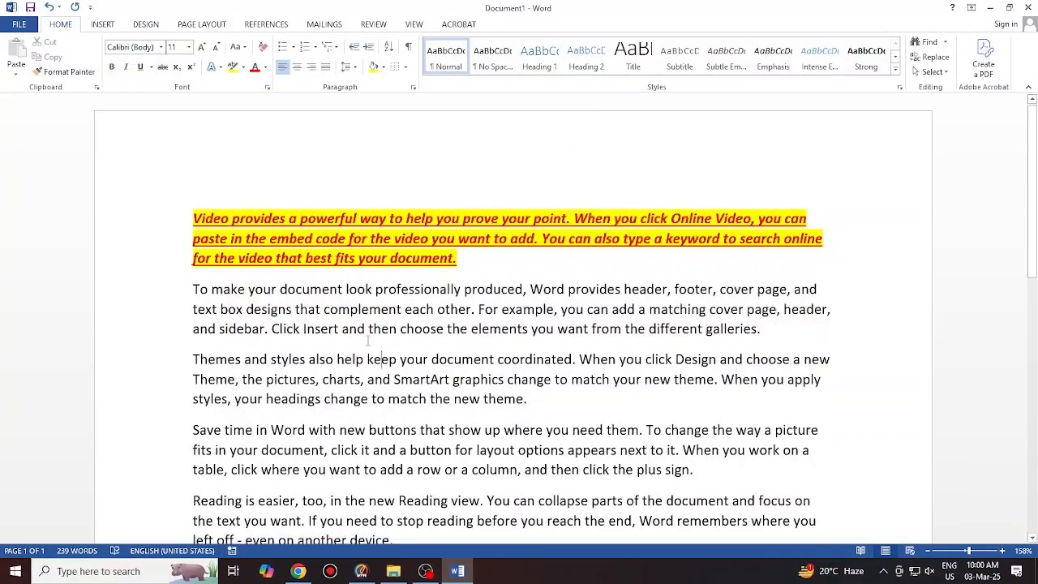
{"action": "key", "text": "ctrl+a"}
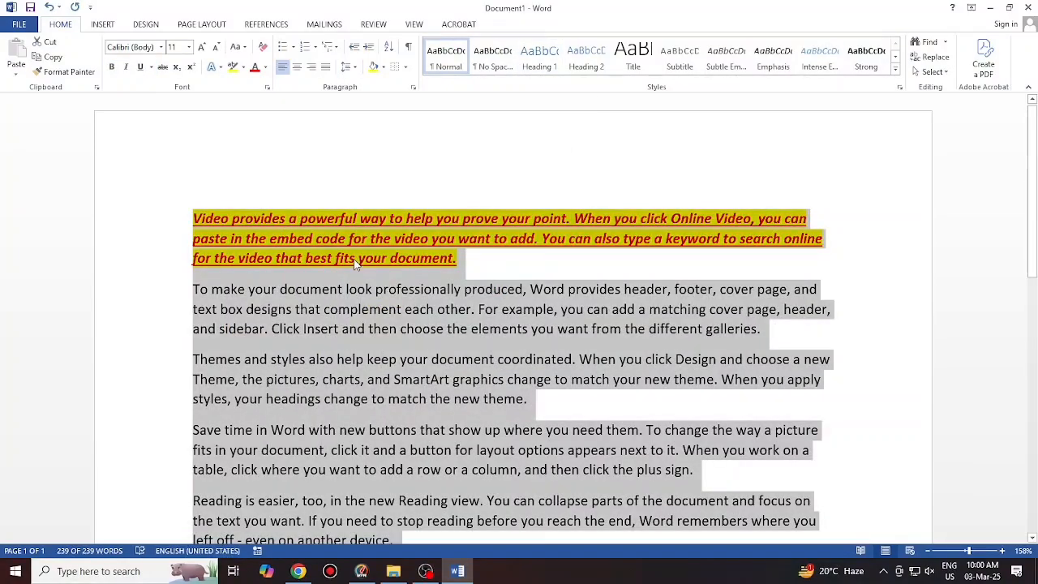
{"action": "left_click", "coordinate": [263, 49]}
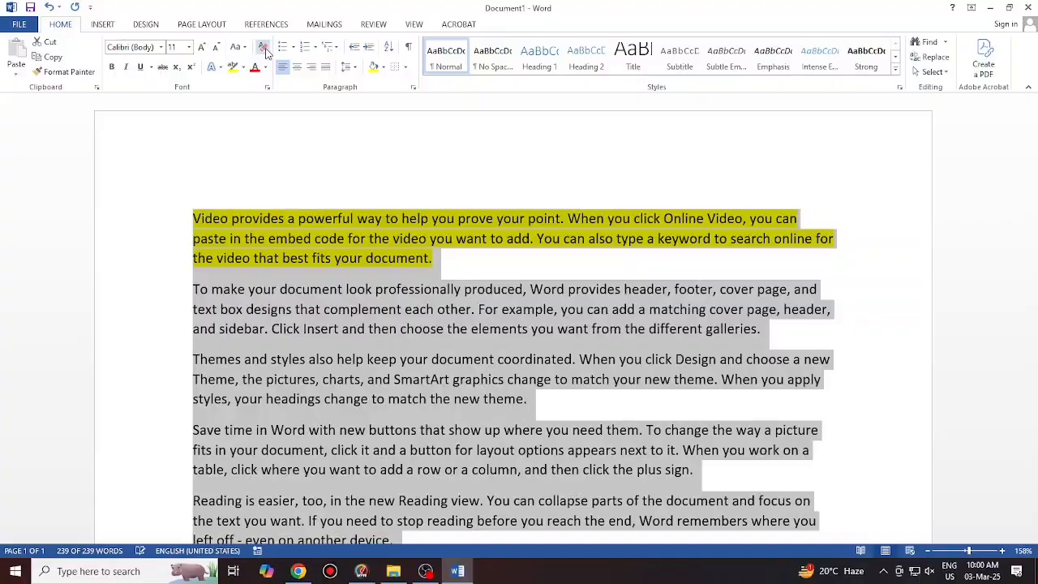
{"action": "key", "text": "ctrl+shift+period"}
{"action": "key", "text": "ctrl+shift+period"}
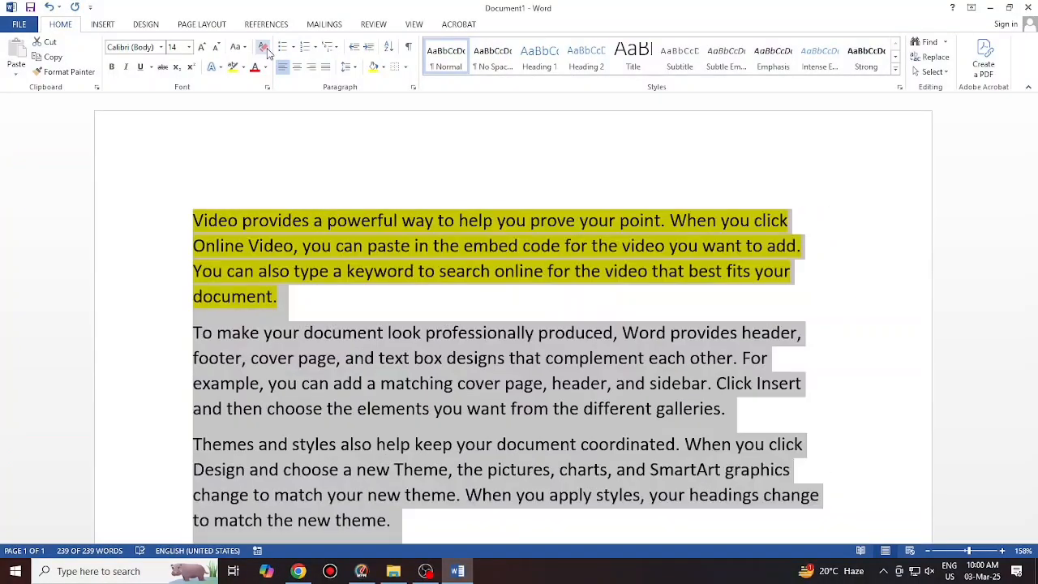
{"action": "left_click", "coordinate": [290, 318]}
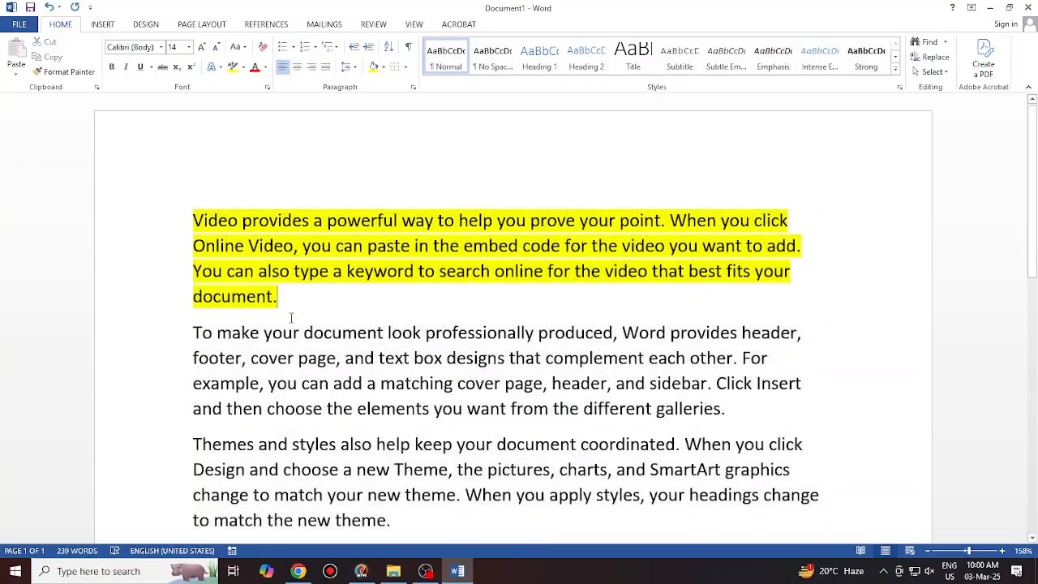
{"action": "scroll", "coordinate": [276, 308], "scroll_direction": "down", "scroll_amount": 2}
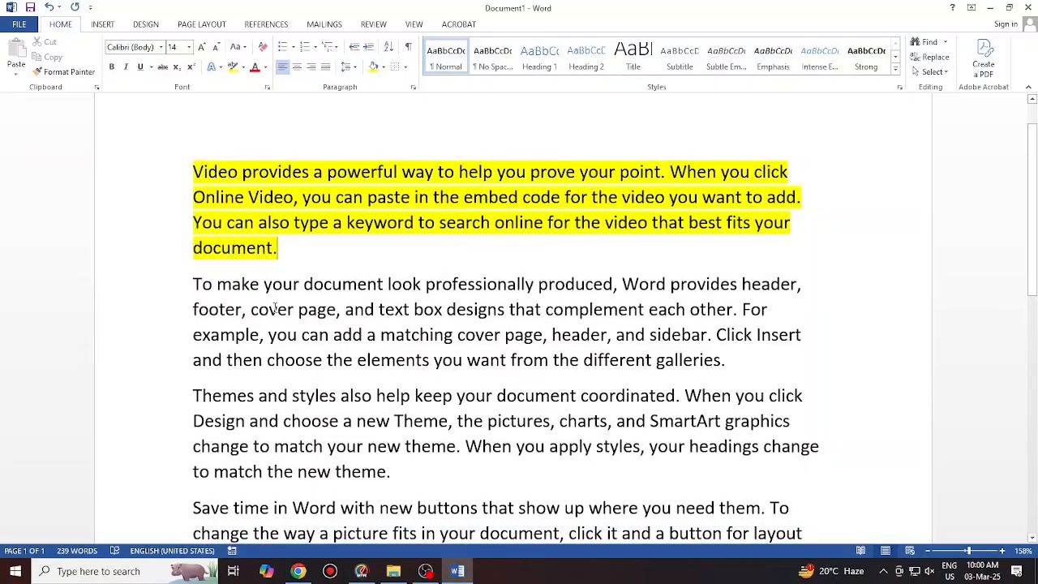
{"action": "scroll", "coordinate": [195, 235], "scroll_direction": "up", "scroll_amount": 2}
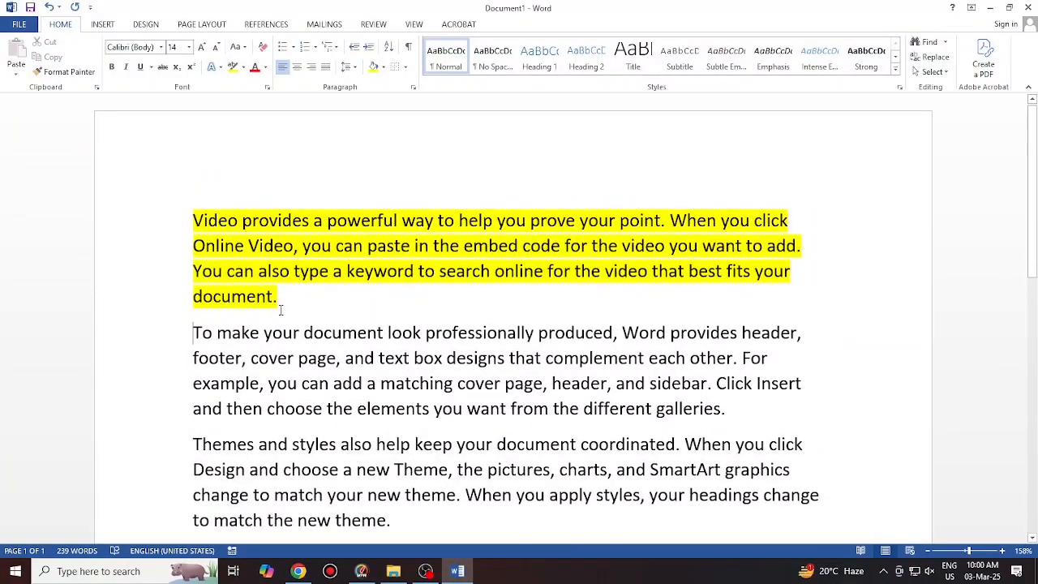
{"action": "scroll", "coordinate": [281, 309], "scroll_direction": "down", "scroll_amount": 3}
{"action": "scroll", "coordinate": [279, 306], "scroll_direction": "up", "scroll_amount": 3}
{"action": "scroll", "coordinate": [283, 296], "scroll_direction": "down", "scroll_amount": 2}
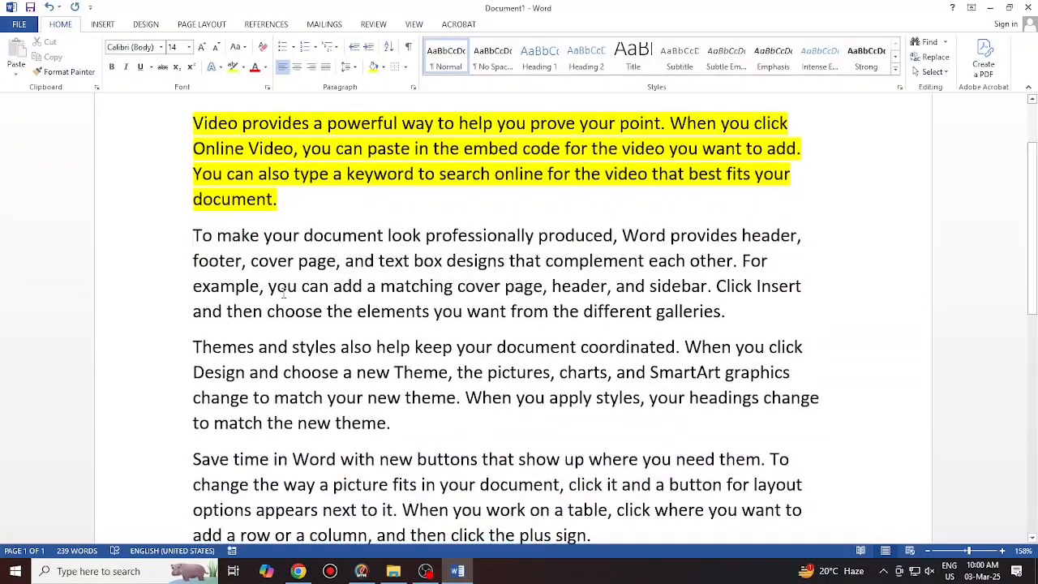
{"action": "scroll", "coordinate": [280, 294], "scroll_direction": "up", "scroll_amount": 2}
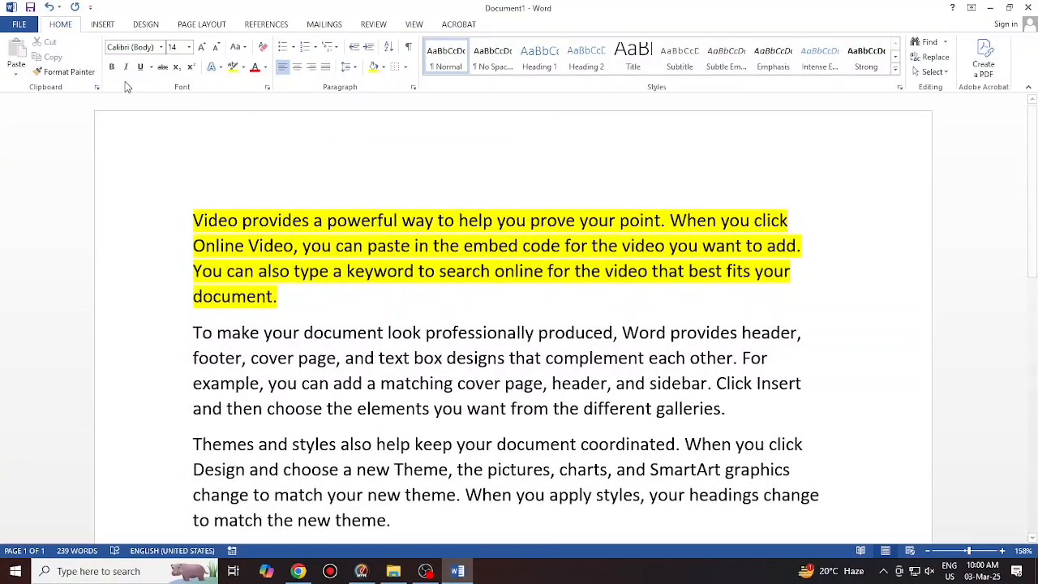
Copy the first line's yellow highlight onto the second paragraph with Format Painter
{"action": "left_click_drag", "start_coordinate": [209, 221], "coordinate": [532, 271]}
{"action": "left_click", "coordinate": [267, 334]}
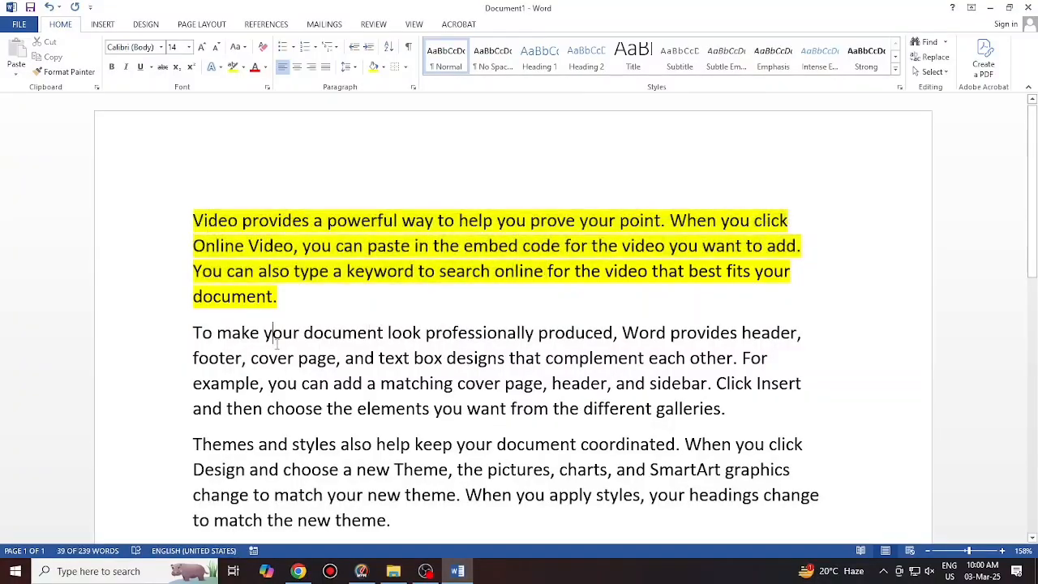
{"action": "left_click", "coordinate": [170, 226]}
{"action": "left_click", "coordinate": [69, 72]}
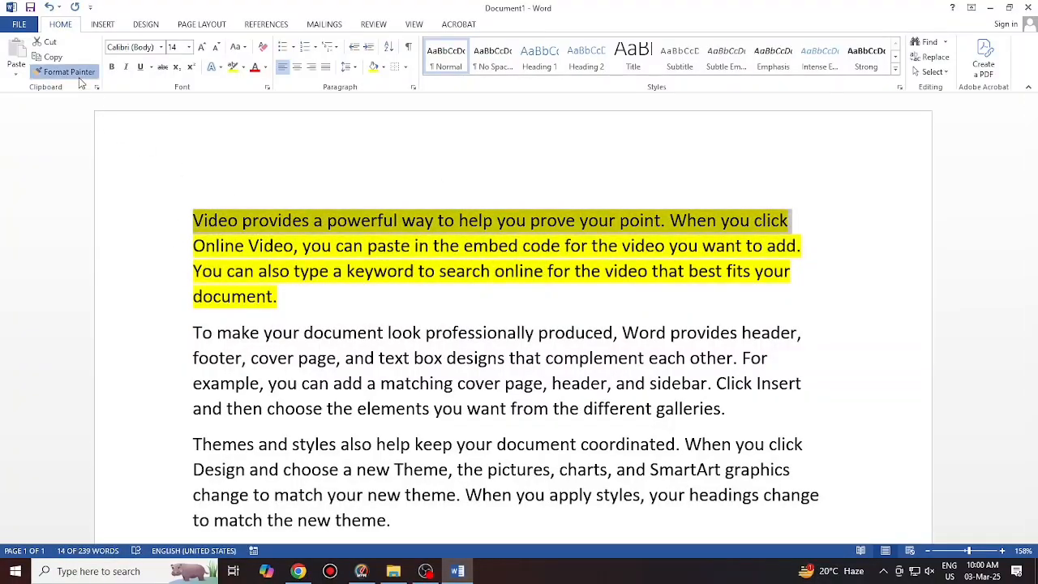
{"action": "left_click_drag", "start_coordinate": [194, 358], "coordinate": [669, 389]}
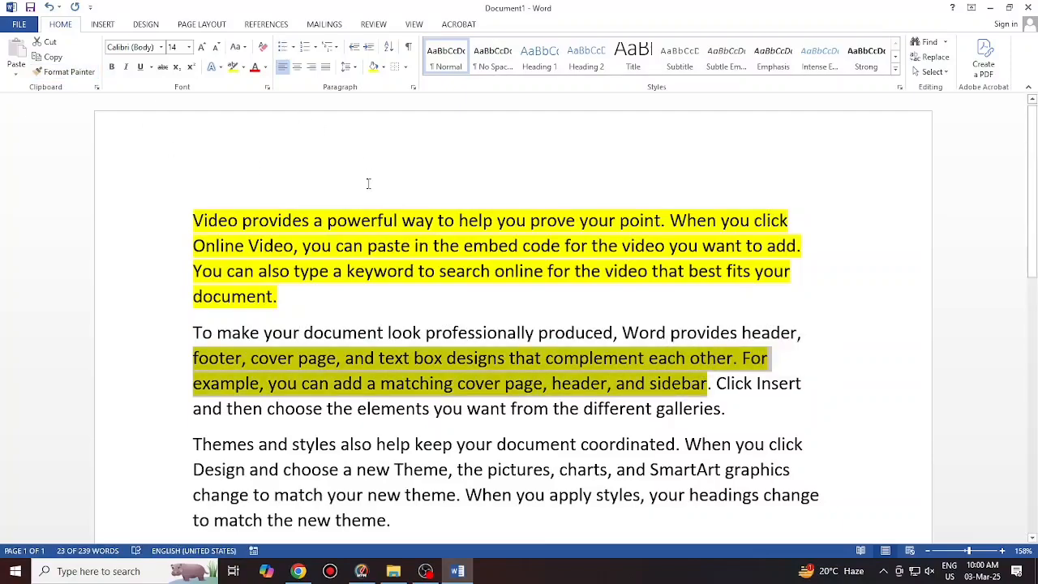
{"action": "scroll", "coordinate": [350, 315], "scroll_direction": "down", "scroll_amount": 3}
Paint the yellow highlight from 'footer,' through the end of the third paragraph
{"action": "left_click", "coordinate": [251, 349]}
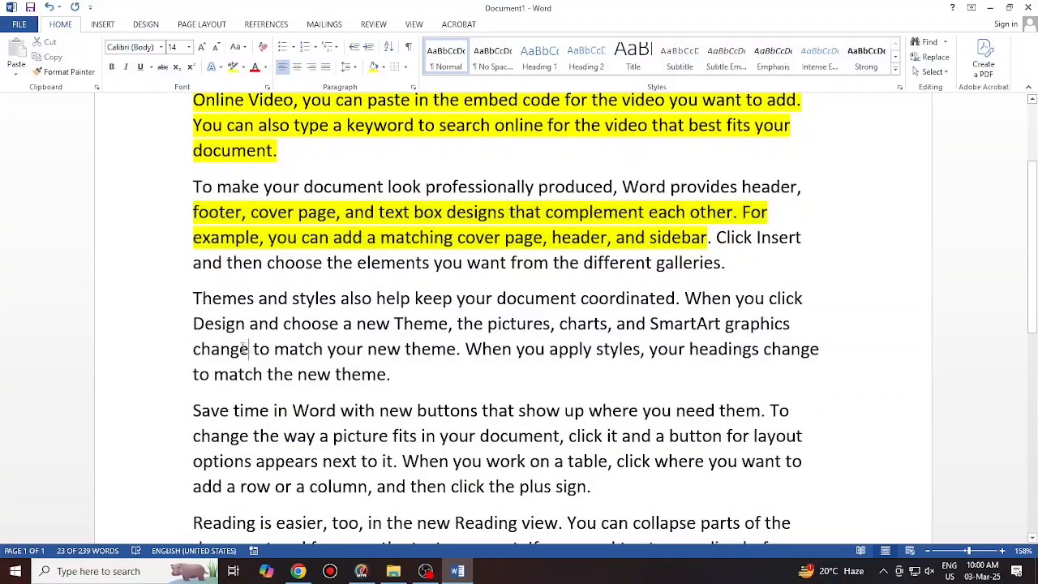
{"action": "mouse_move", "coordinate": [208, 290]}
{"action": "left_mouse_down"}
{"action": "mouse_move", "coordinate": [341, 324]}
{"action": "mouse_move", "coordinate": [397, 374]}
{"action": "left_mouse_up"}
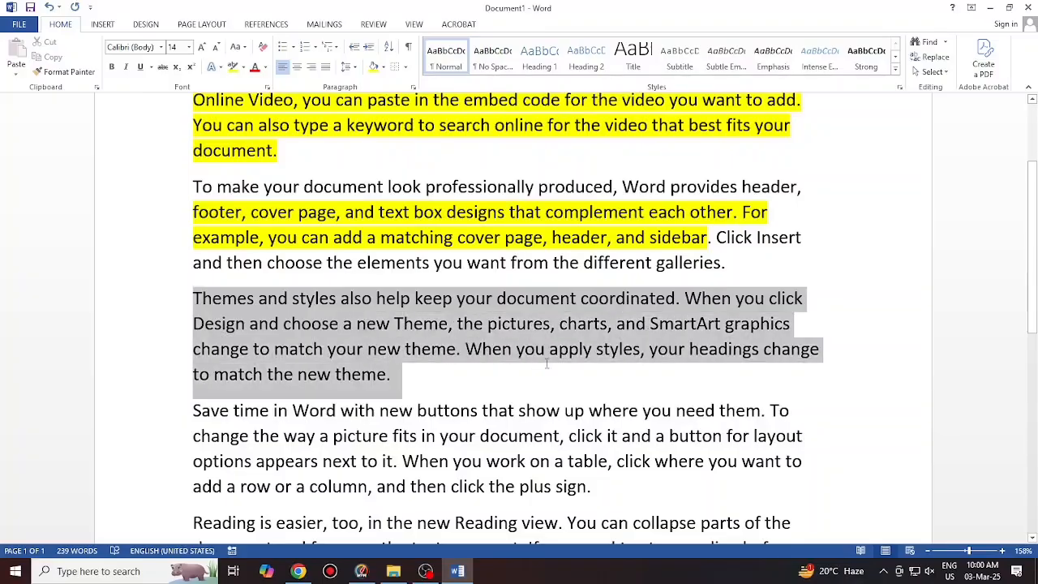
{"action": "left_click", "coordinate": [68, 72]}
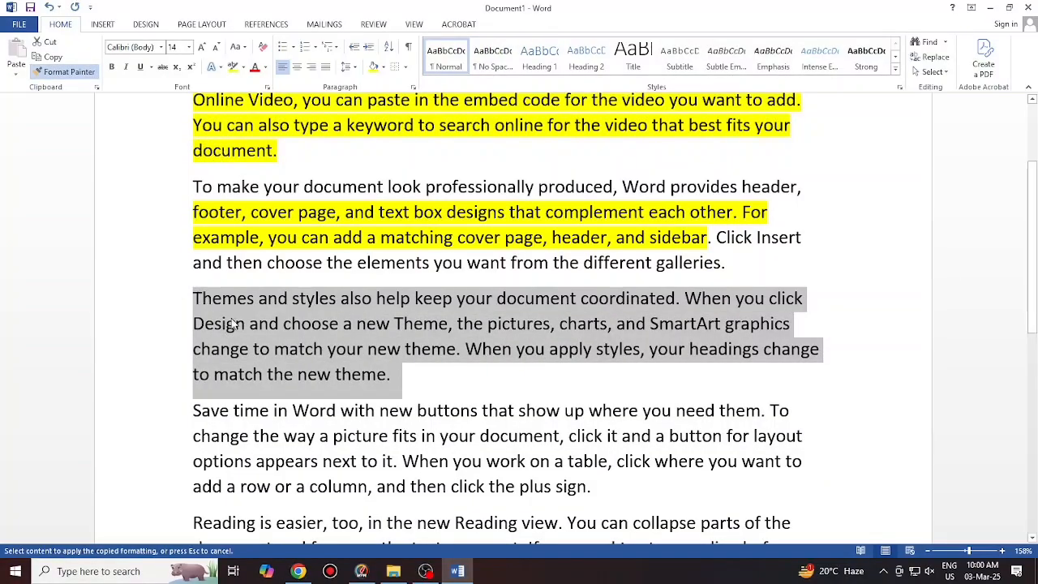
{"action": "left_click_drag", "start_coordinate": [193, 212], "coordinate": [250, 211]}
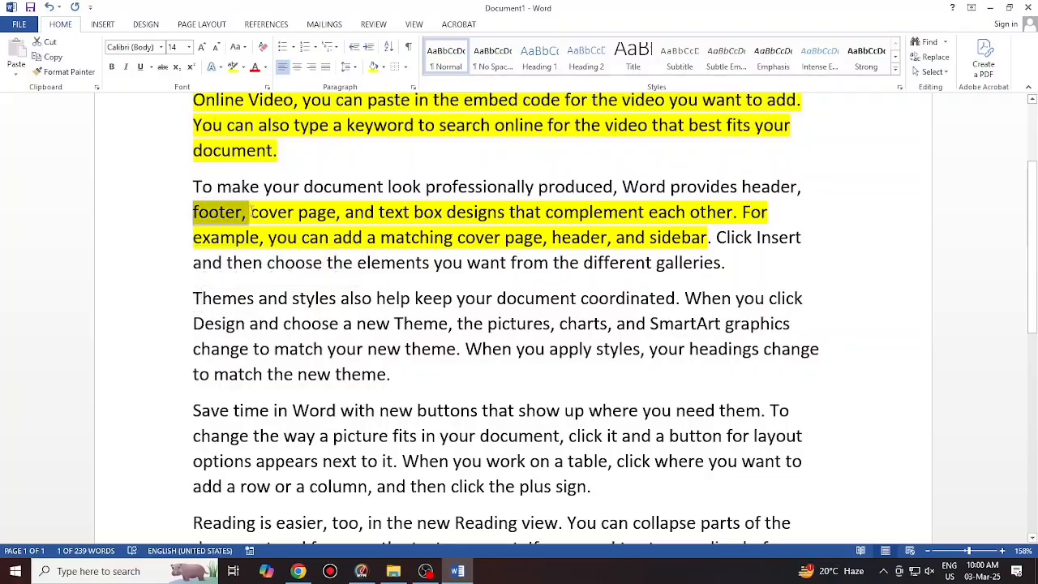
{"action": "left_click", "coordinate": [68, 72]}
{"action": "mouse_move", "coordinate": [193, 285]}
{"action": "left_mouse_down"}
{"action": "mouse_move", "coordinate": [507, 369]}
{"action": "mouse_move", "coordinate": [456, 358]}
{"action": "left_mouse_up"}
{"action": "left_click_drag", "start_coordinate": [356, 337], "coordinate": [356, 337]}
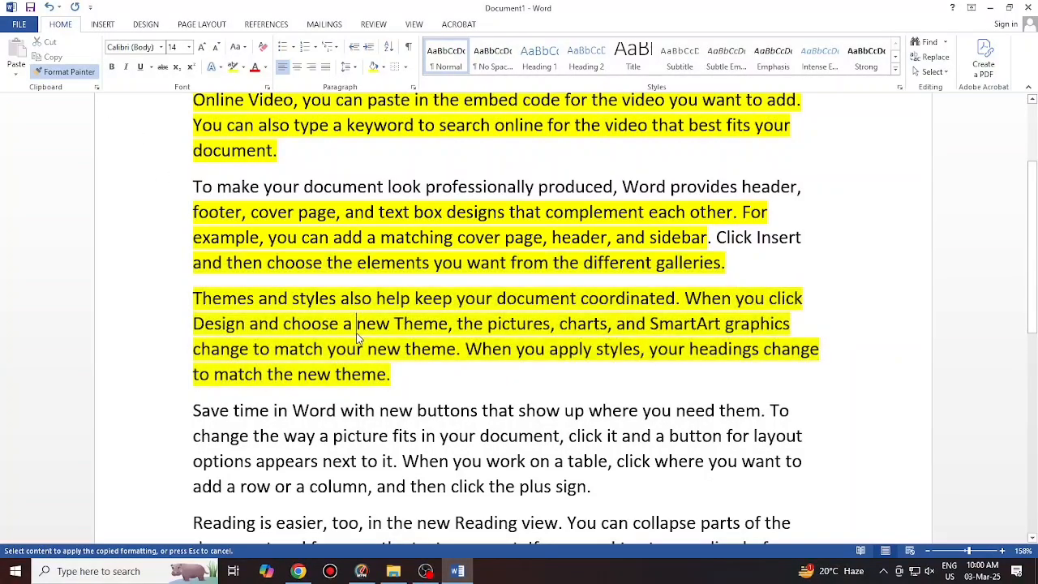
{"action": "scroll", "coordinate": [356, 336], "scroll_direction": "up", "scroll_amount": 3}
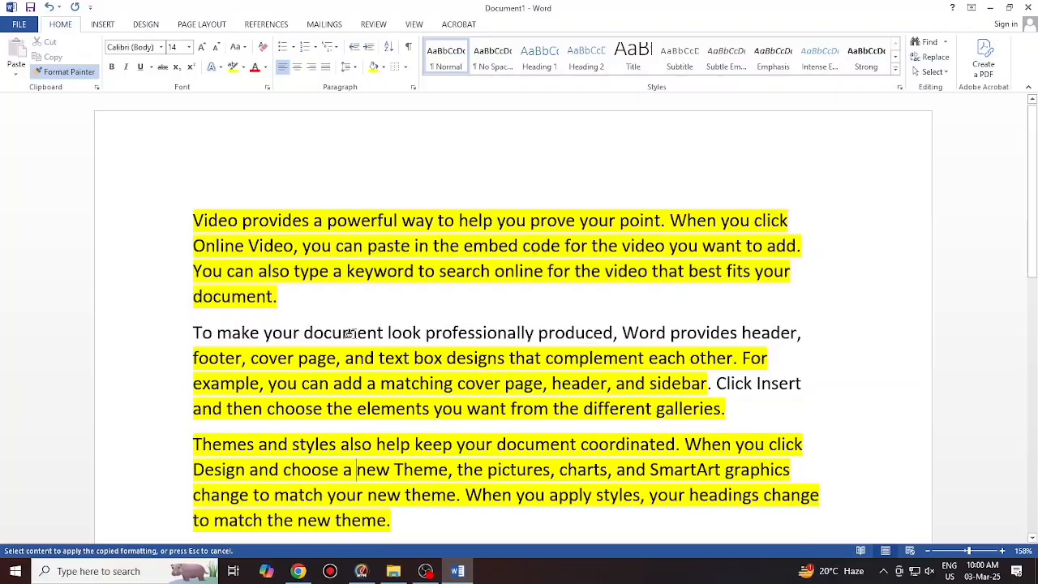